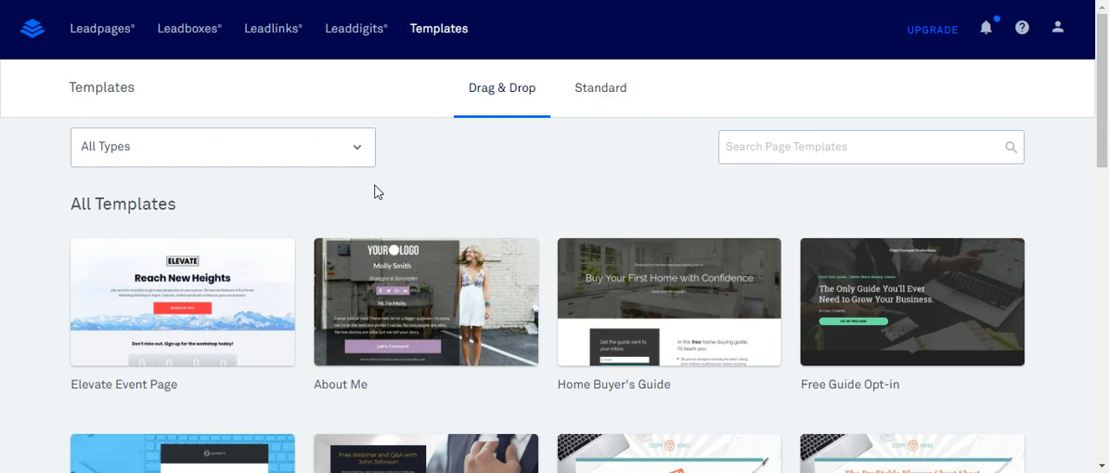
- Browse the drag-and-drop page templates of all types for a suitable landing page design
left_click(802, 147)
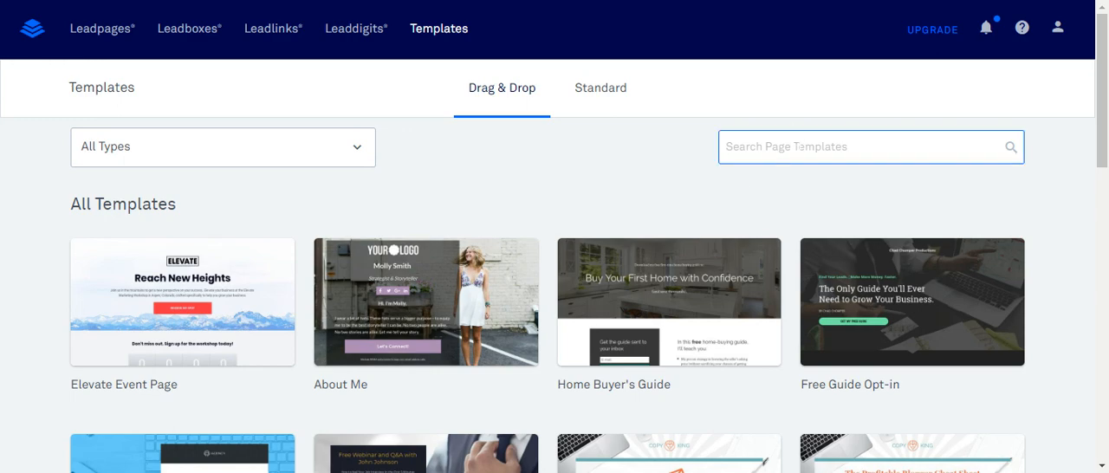
scroll(799, 180, "down", 2)
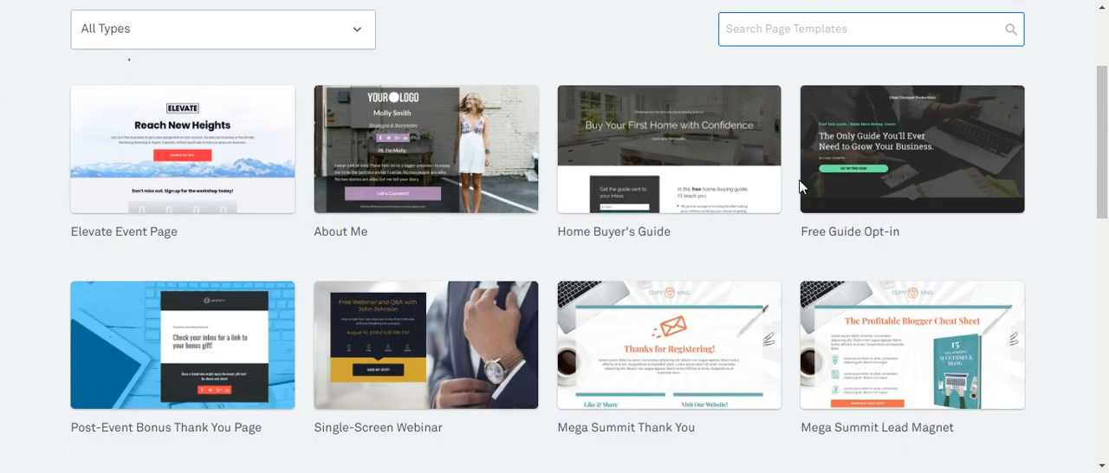
scroll(346, 297, "down", 2)
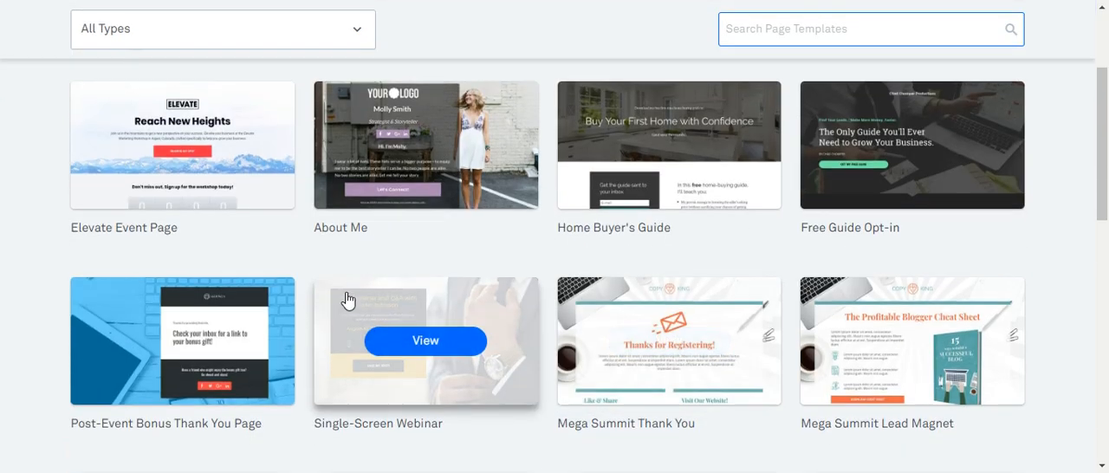
scroll(289, 299, "down", 2)
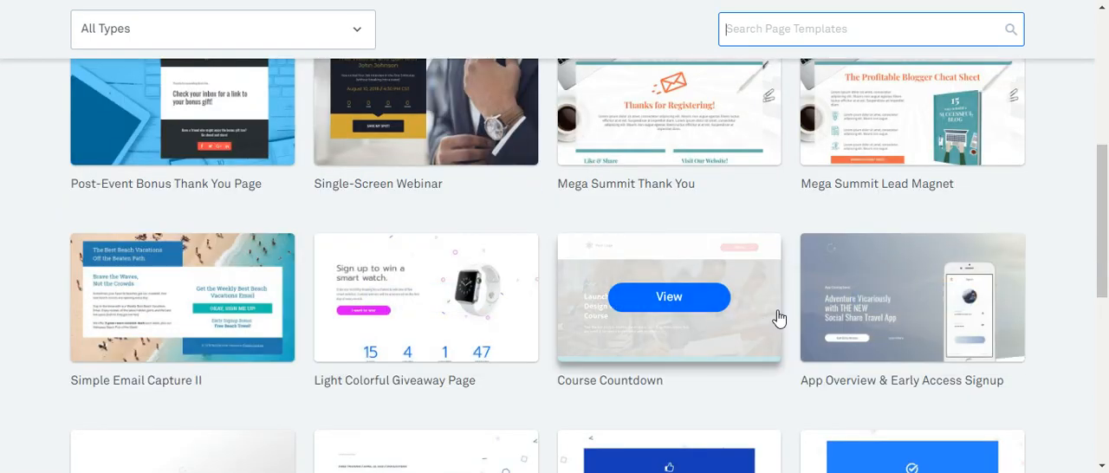
scroll(812, 366, "down", 1)
scroll(847, 283, "down", 1)
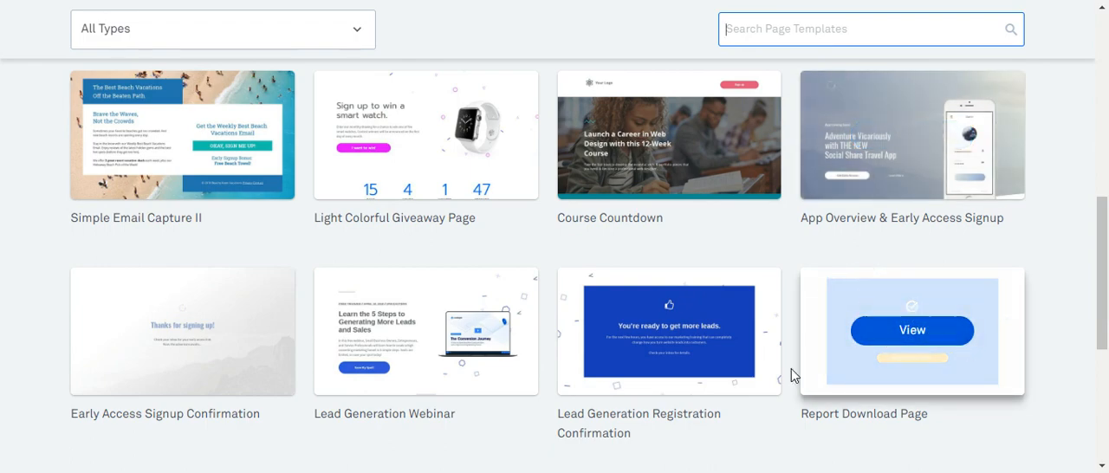
scroll(790, 373, "down", 1)
scroll(970, 389, "down", 1)
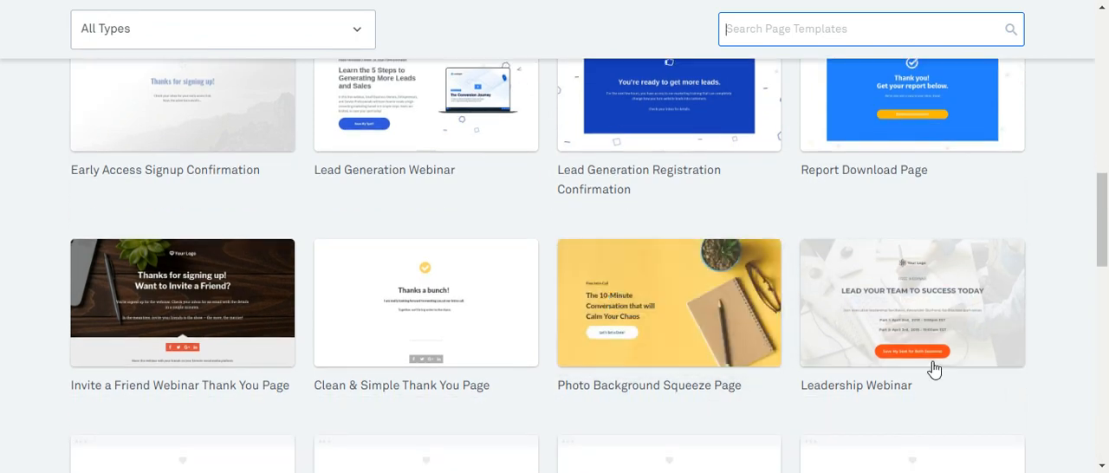
scroll(841, 354, "down", 2)
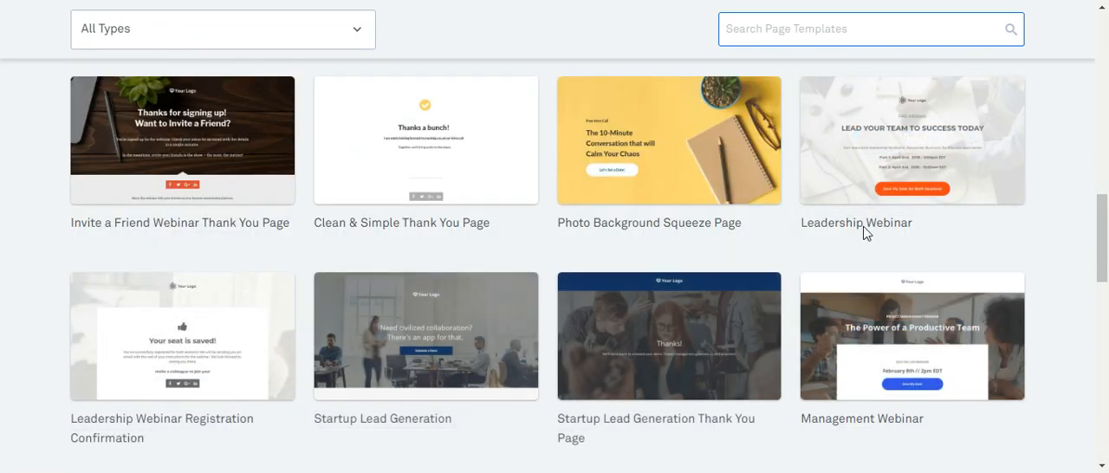
scroll(536, 339, "down", 1)
scroll(508, 322, "down", 1)
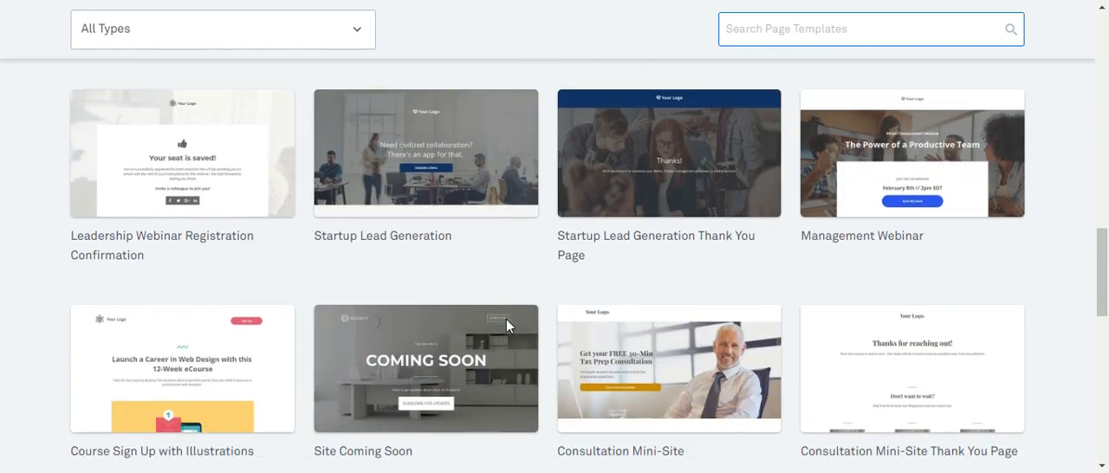
scroll(527, 315, "down", 1)
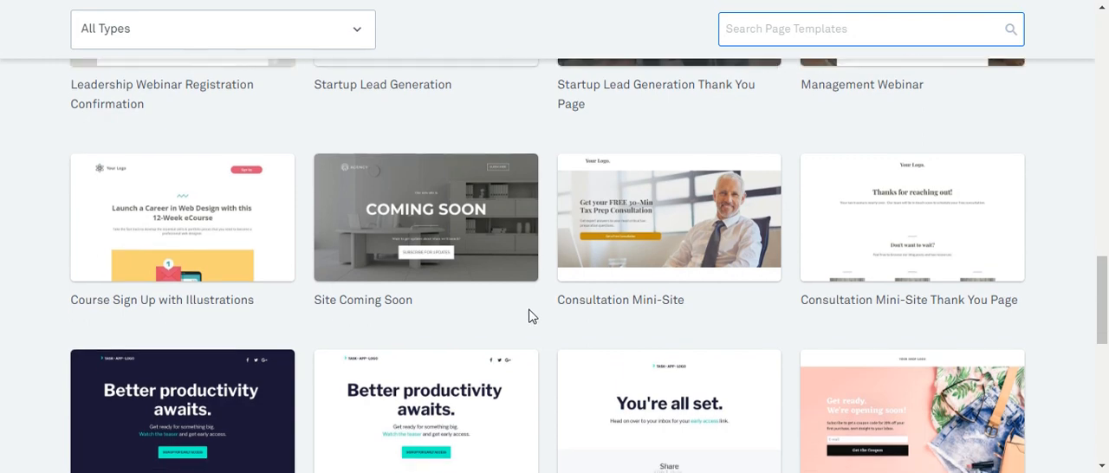
scroll(693, 338, "down", 1)
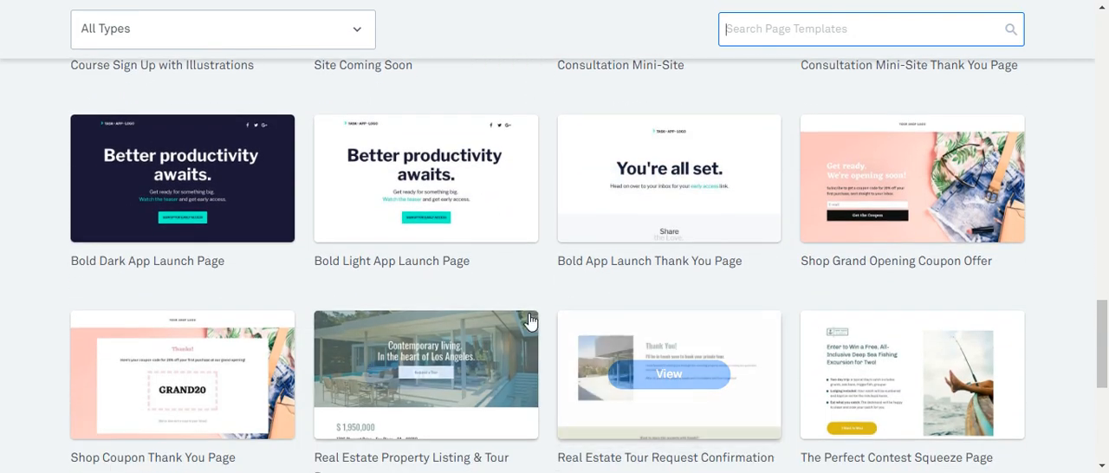
mouse_move(507, 339)
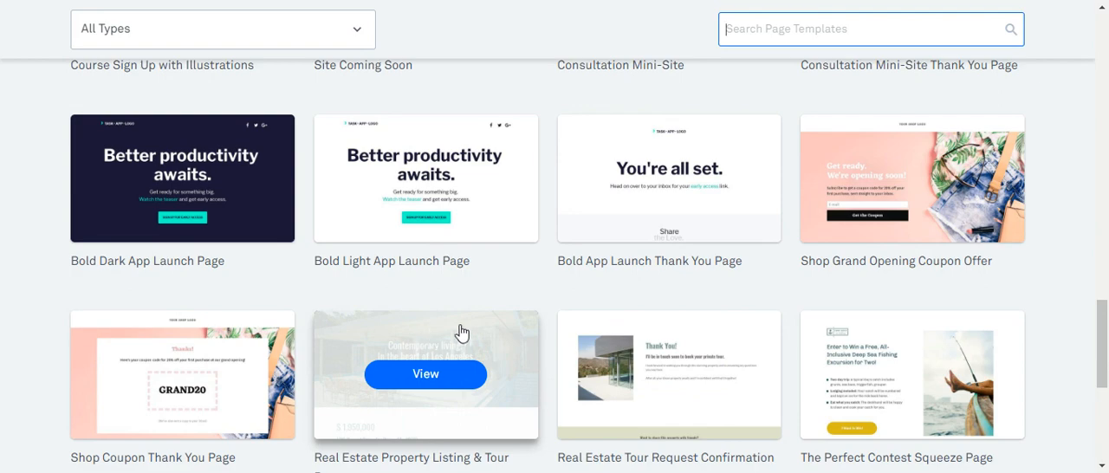
scroll(479, 351, "down", 1)
scroll(440, 339, "down", 1)
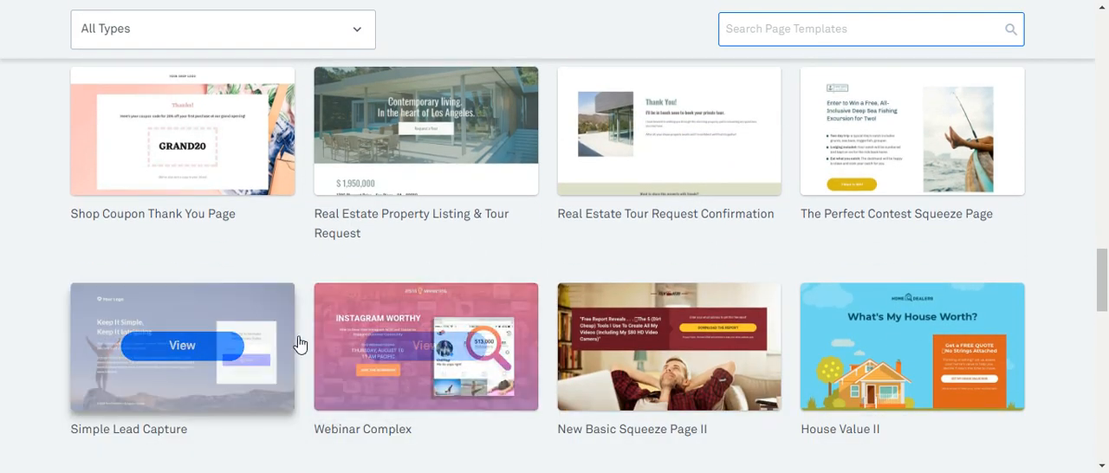
scroll(302, 344, "down", 1)
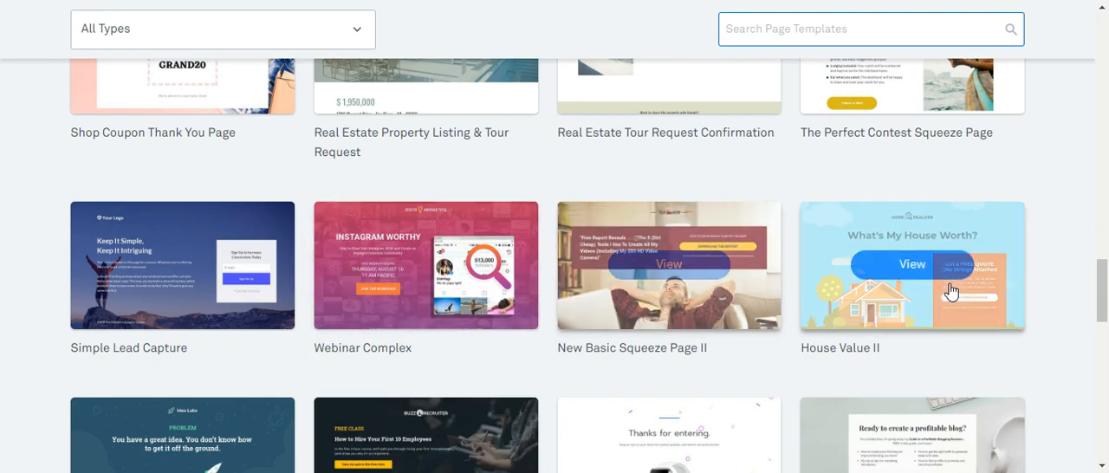
scroll(879, 289, "down", 2)
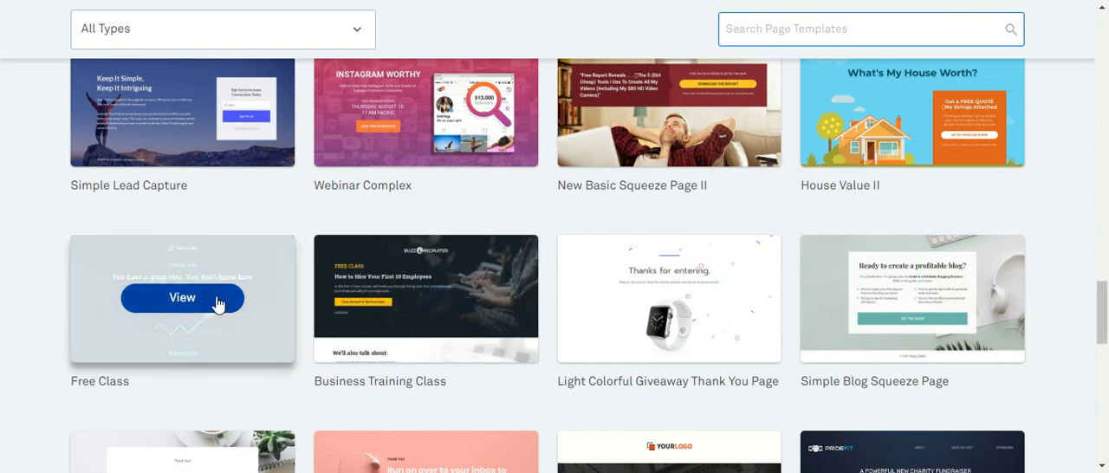
- Preview the Free Class template in its desktop layout and start a new page from it
left_click(218, 302)
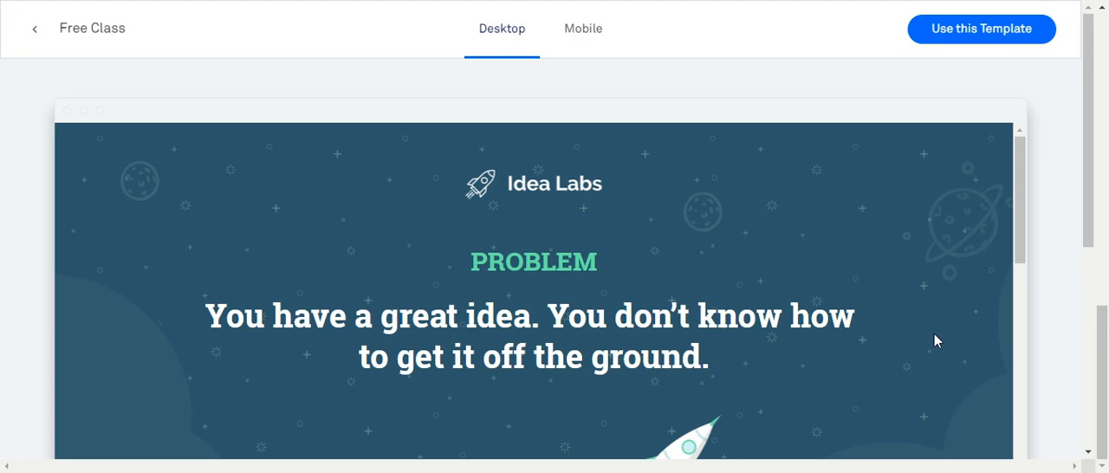
scroll(844, 307, "down", 6)
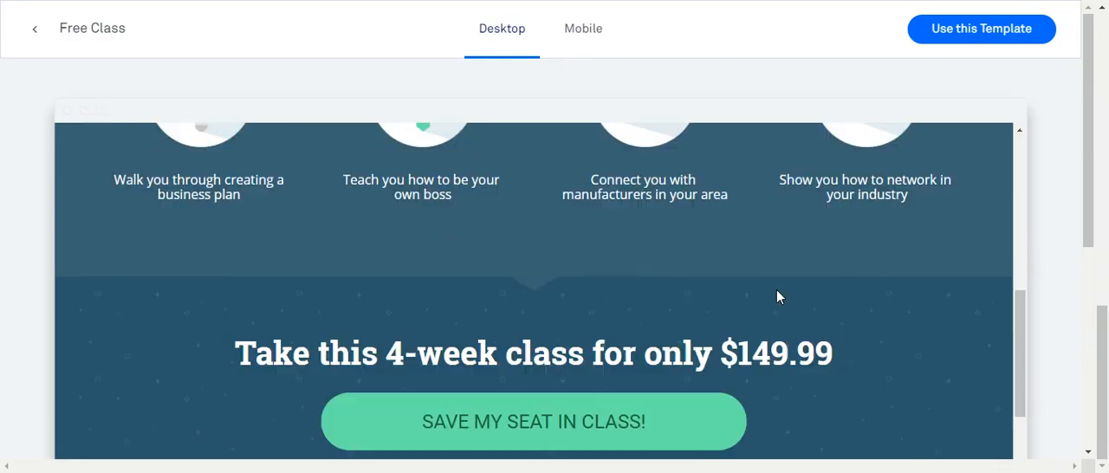
scroll(766, 286, "down", 2)
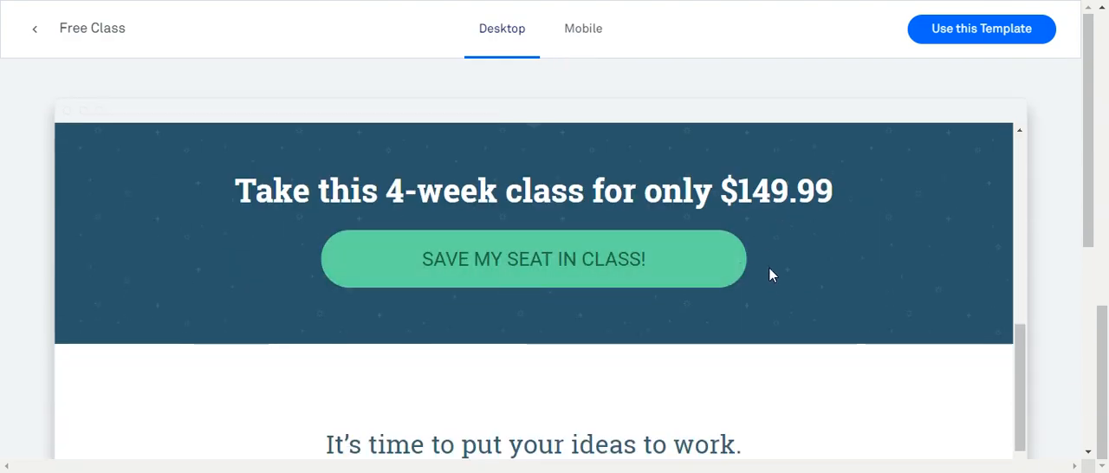
scroll(773, 280, "down", 6)
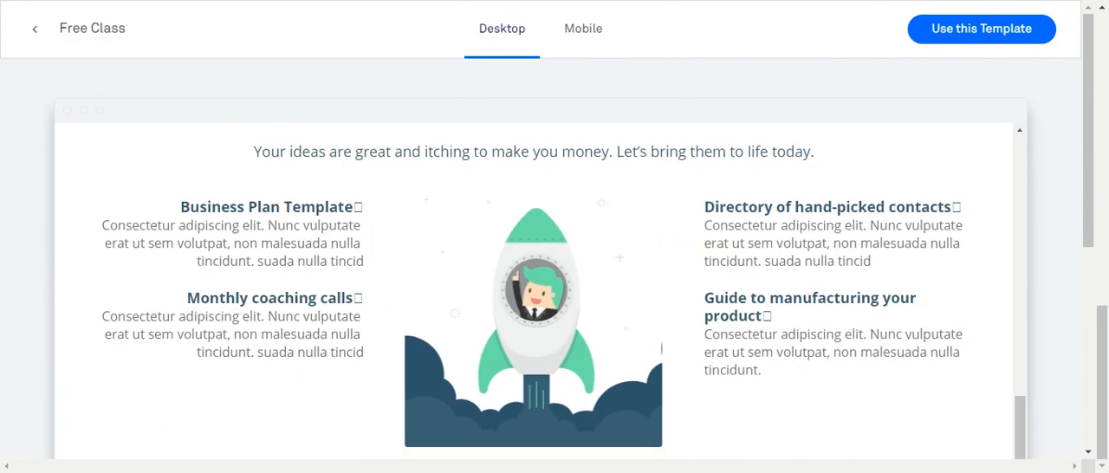
scroll(806, 310, "up", 8)
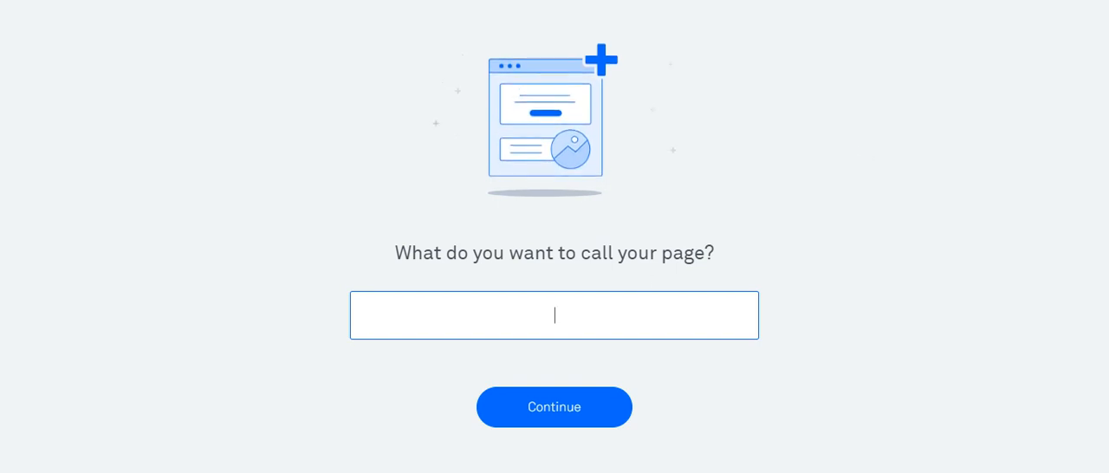
type("T")
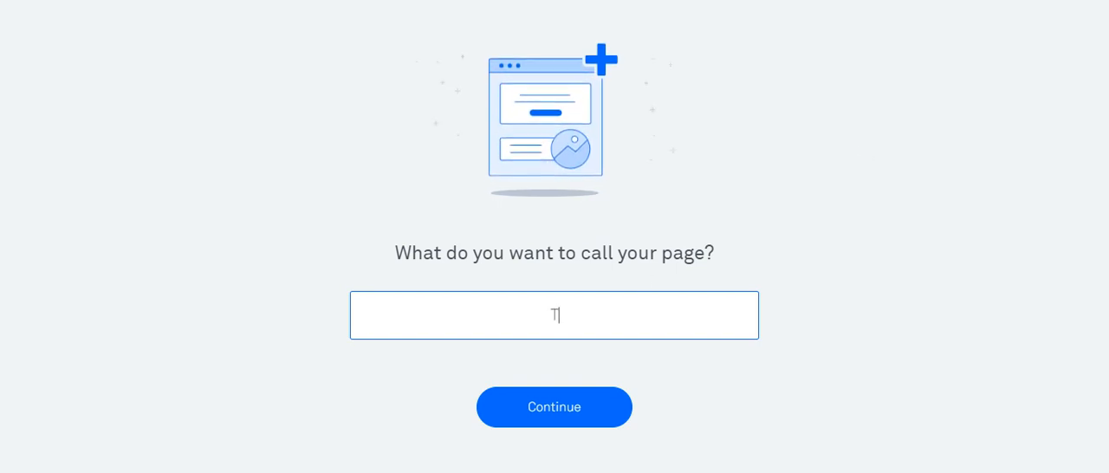
type("raffic Tr")
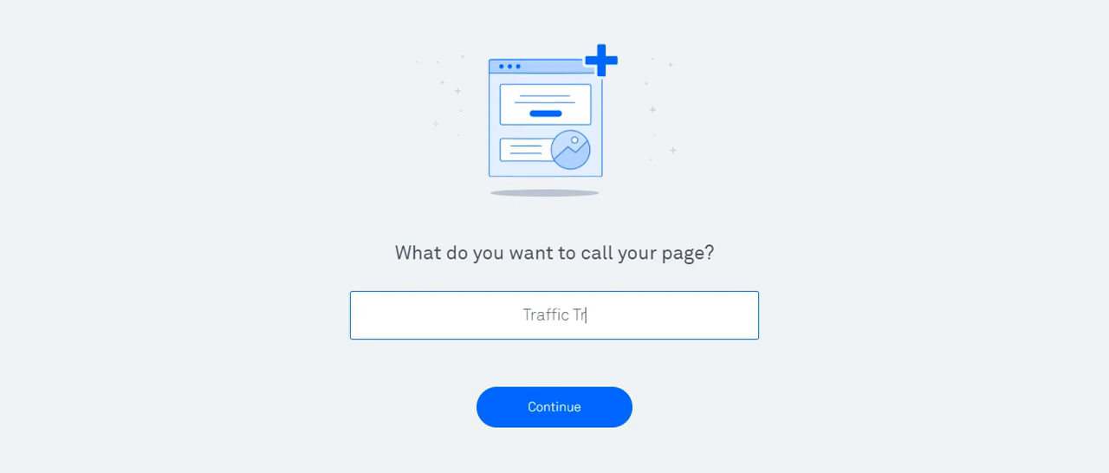
type("avis O")
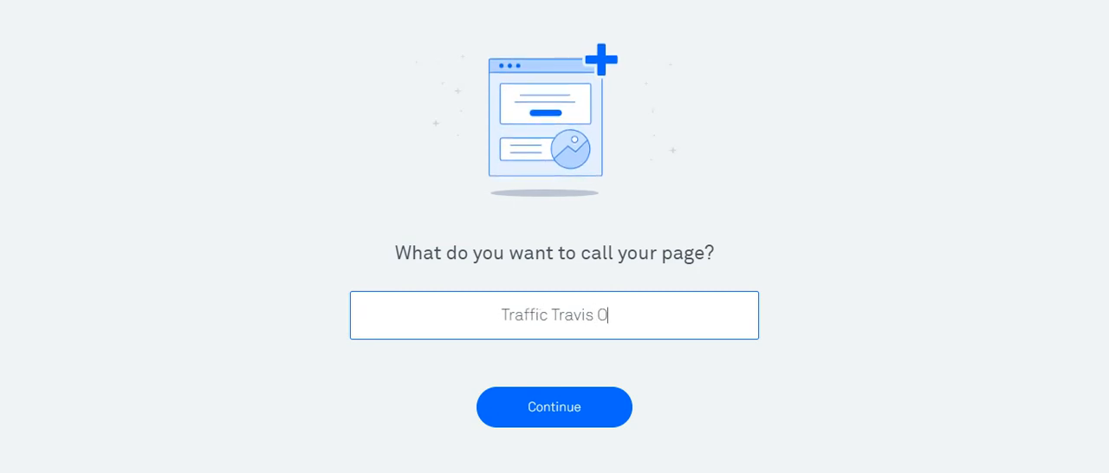
key("BackSpace")
key("BackSpace")
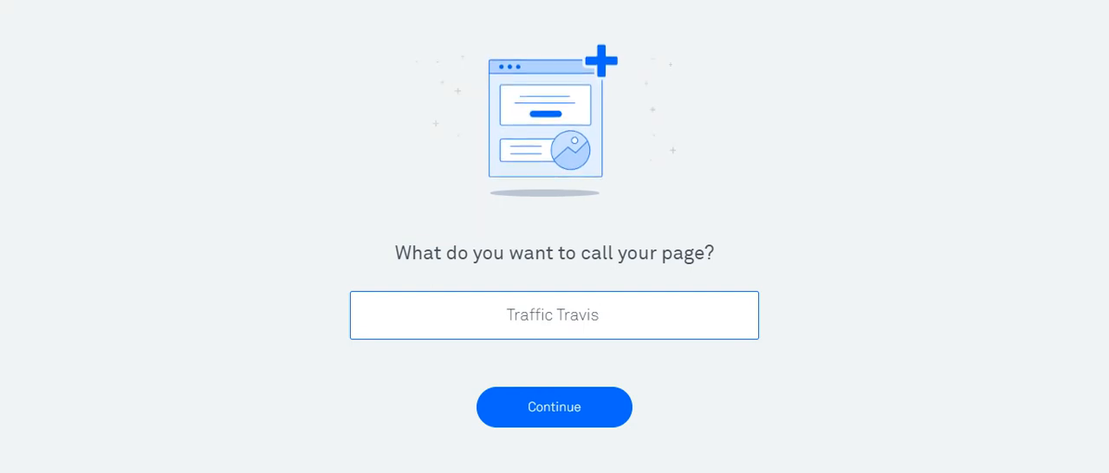
type("v")
key("BackSpace")
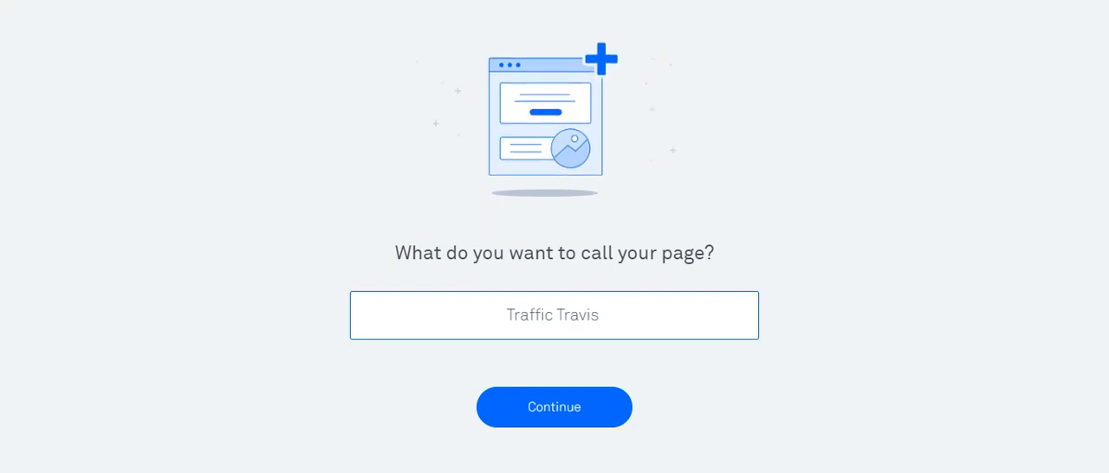
key("BackSpace")
key("BackSpace")
key("BackSpace")
key("BackSpace")
key("BackSpace")
key("BackSpace")
key("BackSpace")
key("BackSpace")
key("BackSpace")
key("BackSpace")
key("BackSpace")
key("BackSpace")
key("BackSpace")
key("BackSpace")
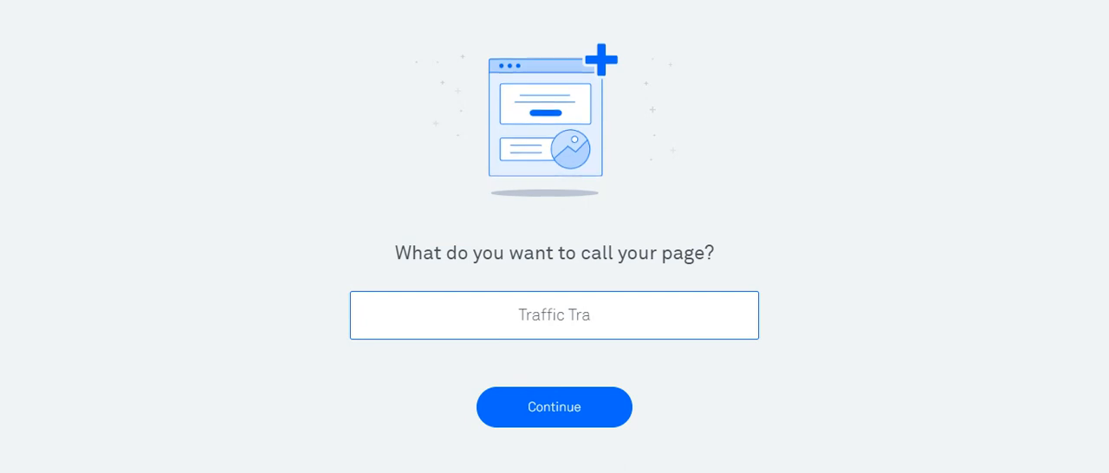
key("BackSpace")
- Name the new page "Boost Website Traffic v1" and continue to the page editor
type("Boo")
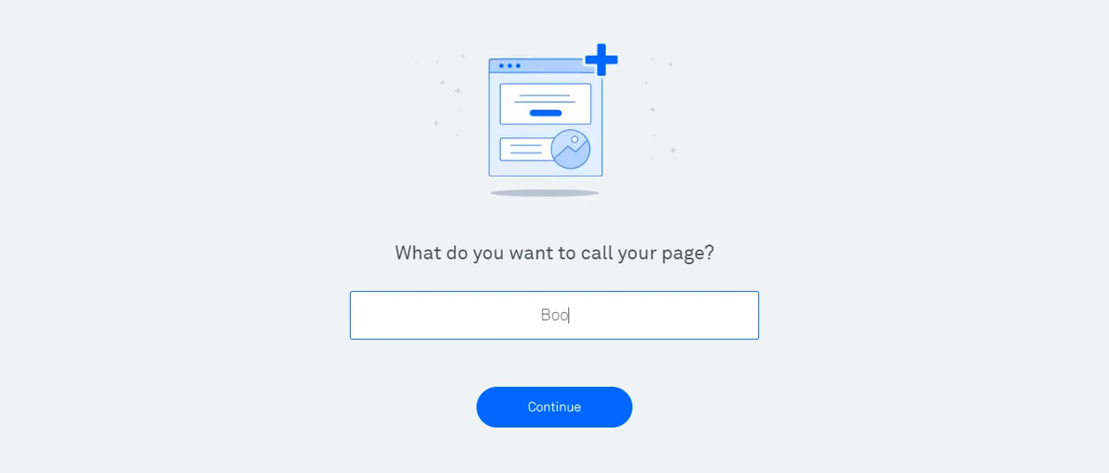
type("st Websit3")
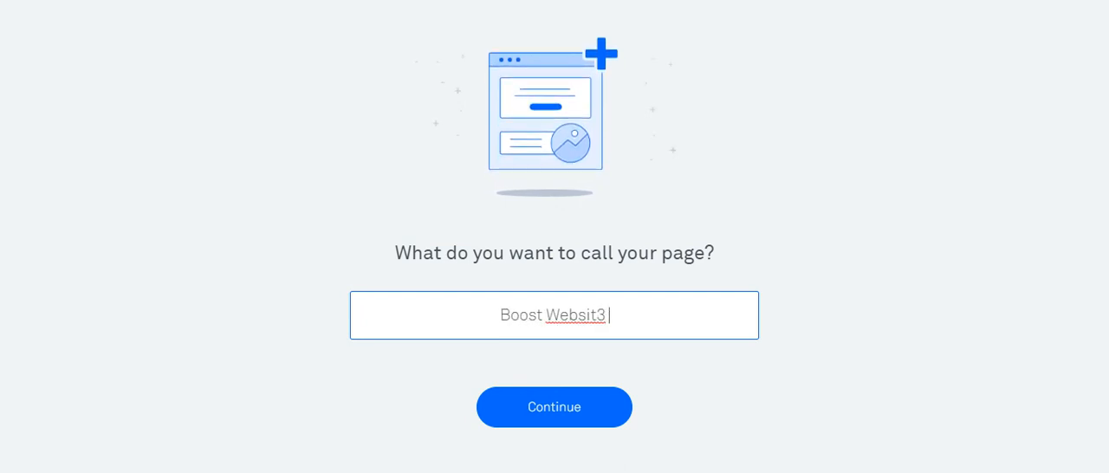
key("BackSpace")
type("e Tra")
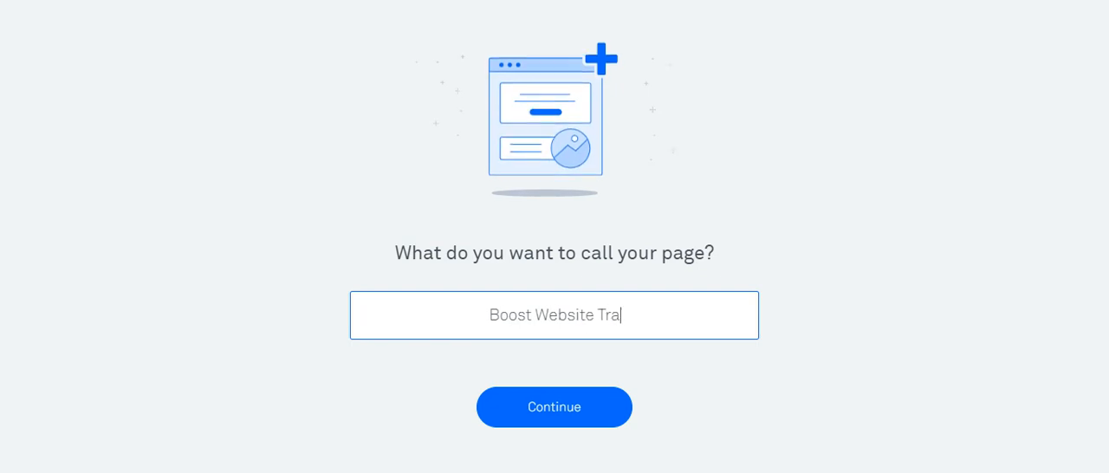
type("ffic v1")
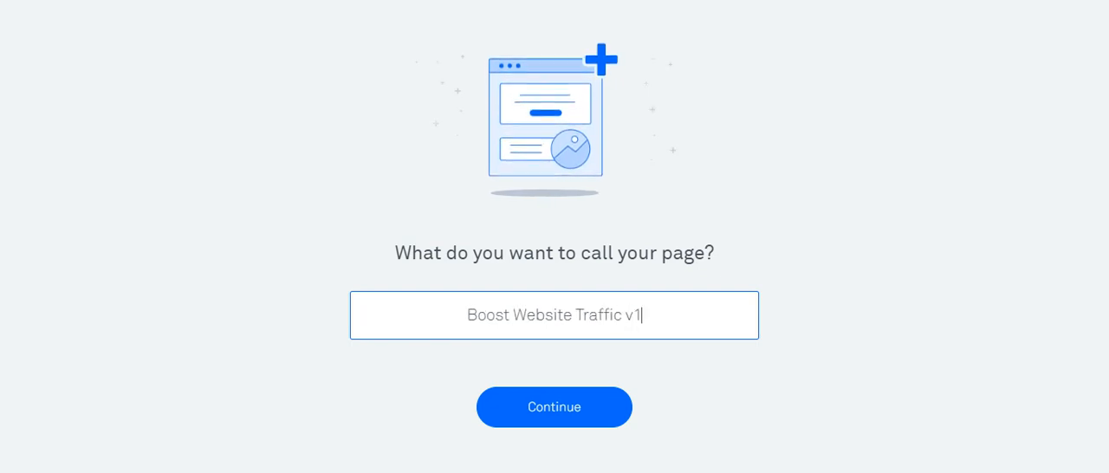
left_click(564, 408)
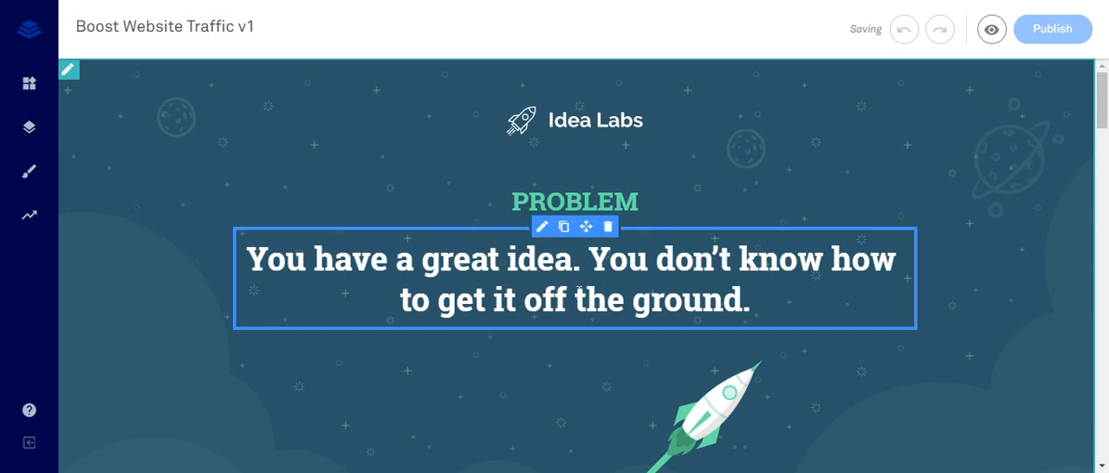
- Replace the word "idea" with "website" in the headline below PROBLEM
left_click(451, 260)
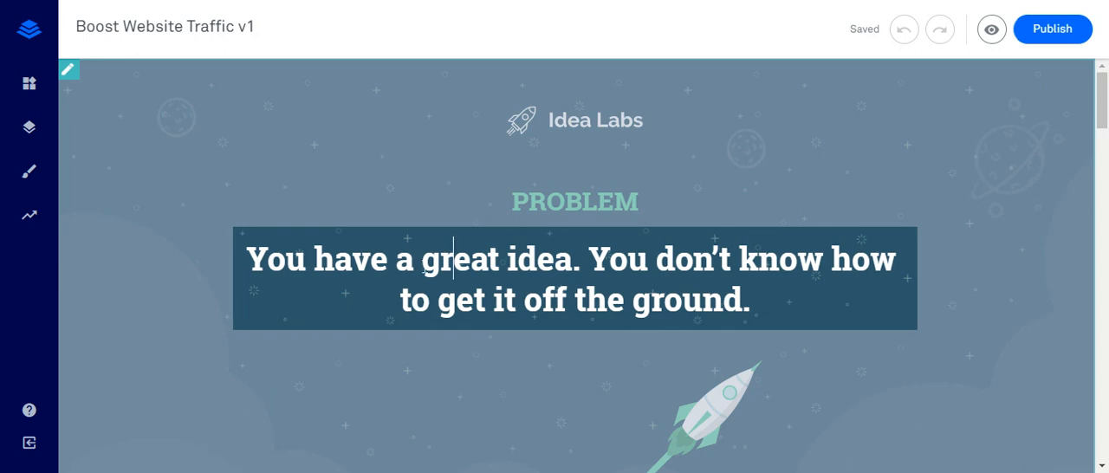
double_click(552, 260)
type("website")
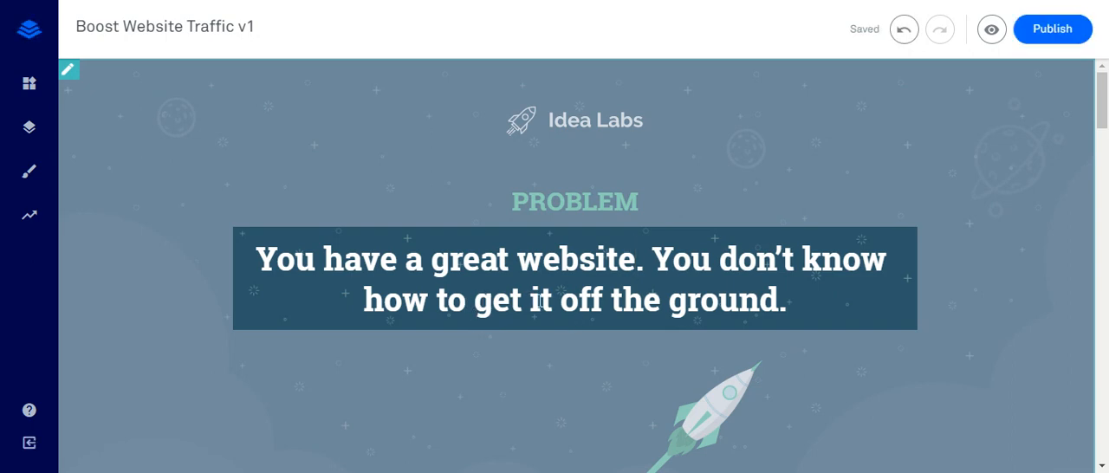
- Replace "off the ground" in the headline below PROBLEM with "decent website traffic."
left_click(531, 300)
left_click(560, 301)
left_click(779, 299)
left_click(553, 301)
left_click(566, 296)
double_click(667, 300)
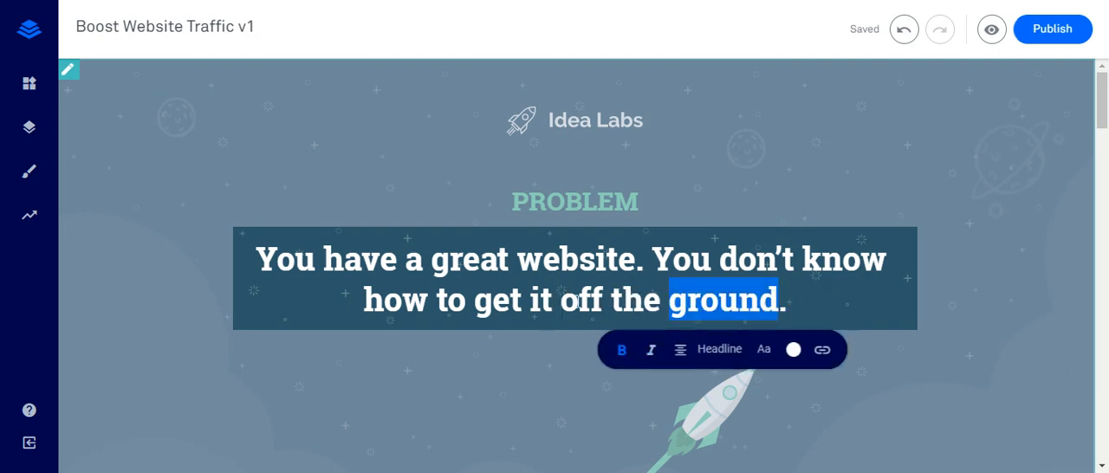
double_click(579, 300)
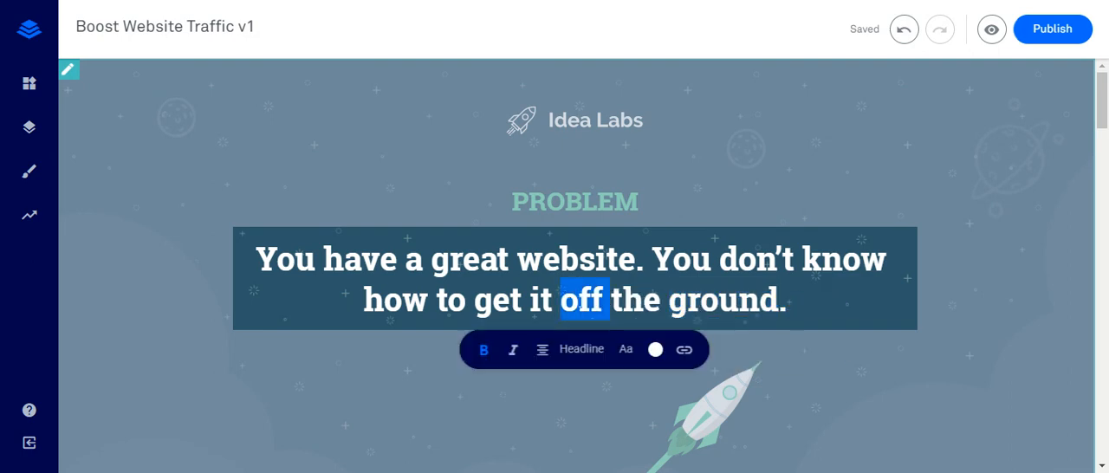
type("decent webs")
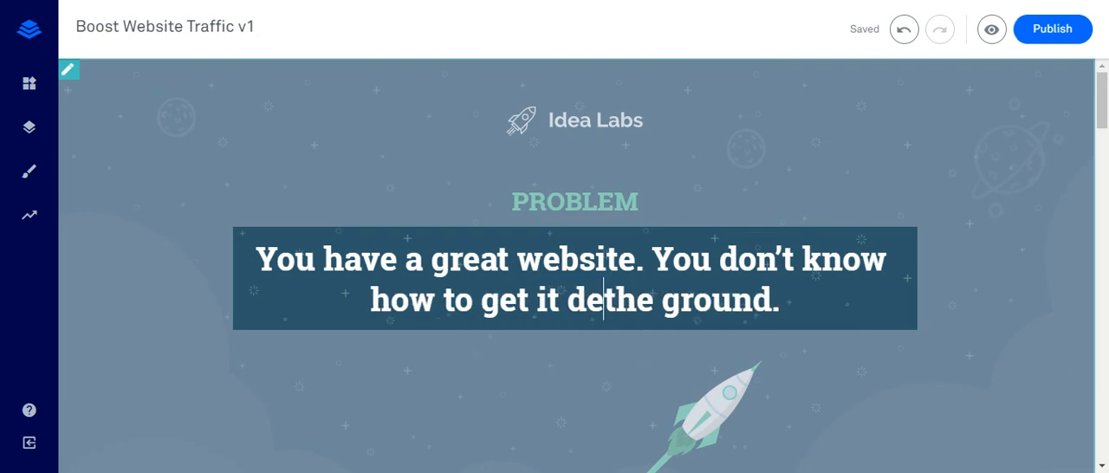
type("ite traffic")
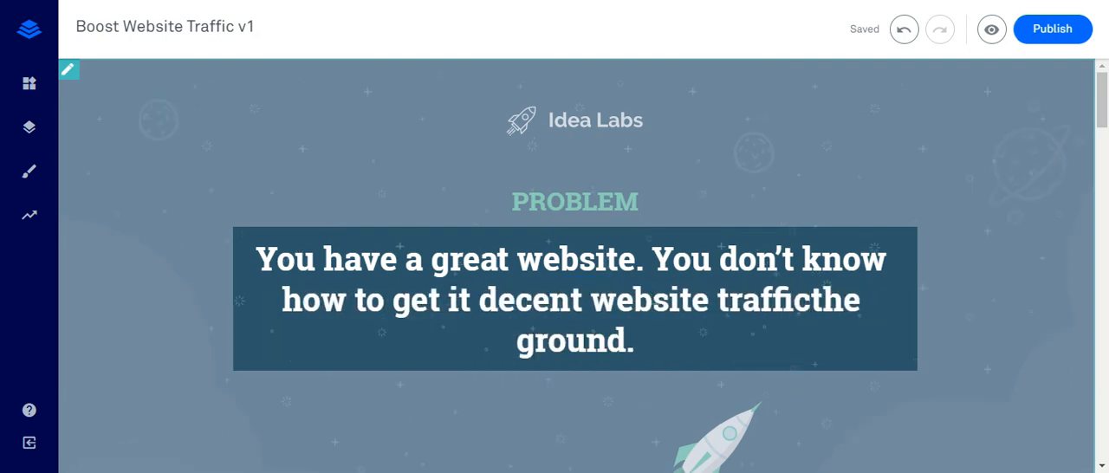
type(".")
key("Delete")
key("Delete")
key("Delete")
key("Delete")
key("Delete")
key("Delete")
key("Delete")
key("Delete")
key("Delete")
key("Delete")
key("Delete")
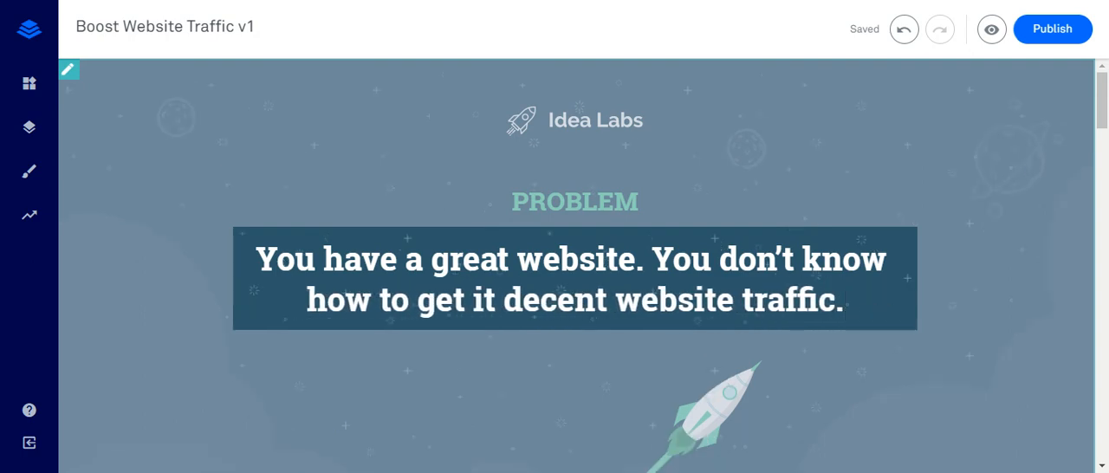
- Replace the word "Taking" in the headline below SOLUTION with "Using this software"
scroll(533, 281, "down", 1)
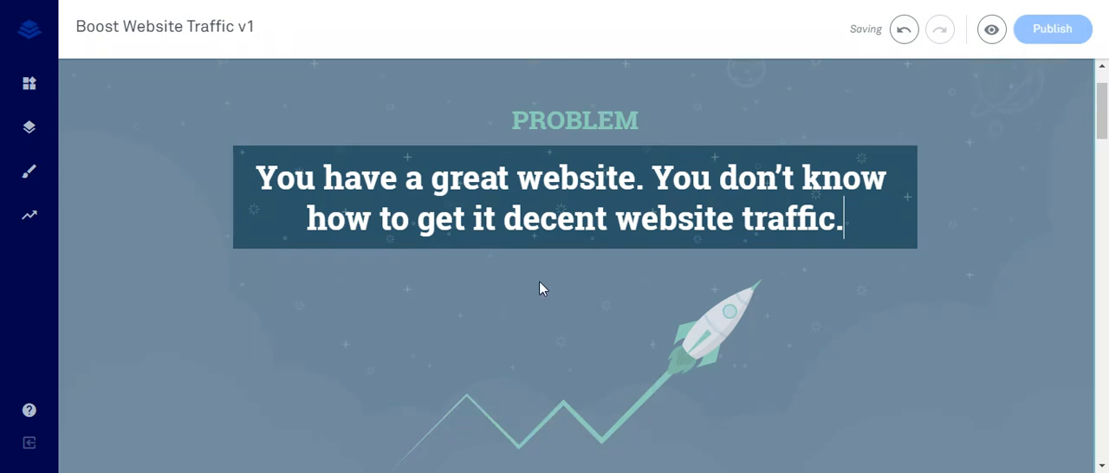
scroll(567, 299, "down", 1)
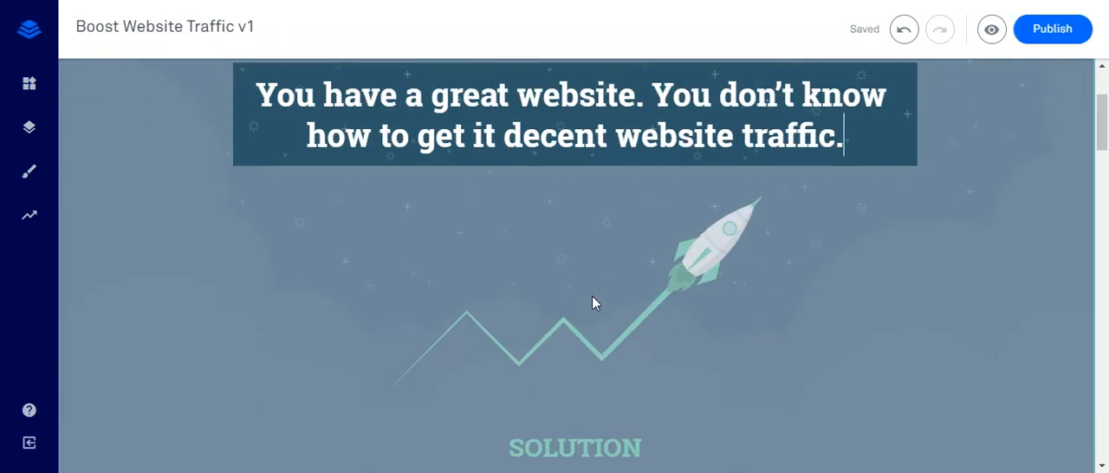
scroll(594, 302, "down", 2)
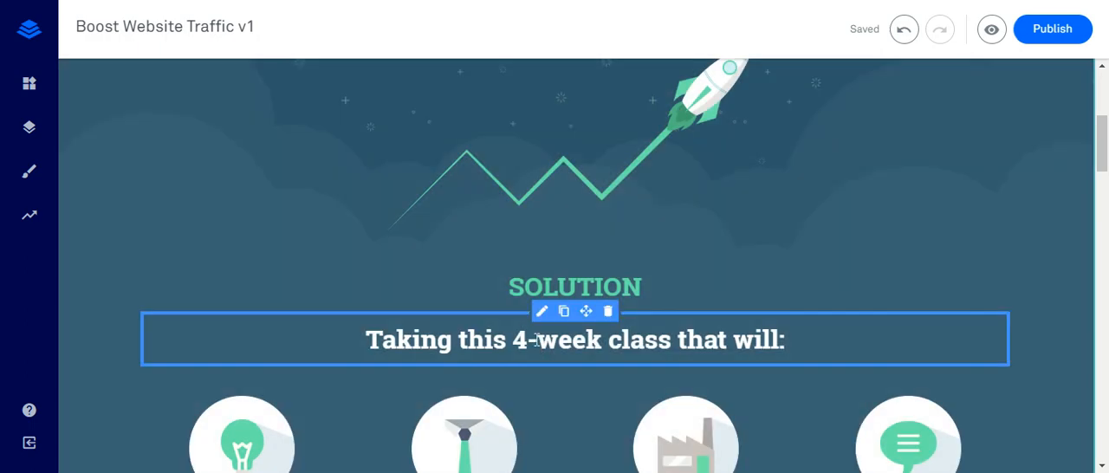
left_click(483, 340)
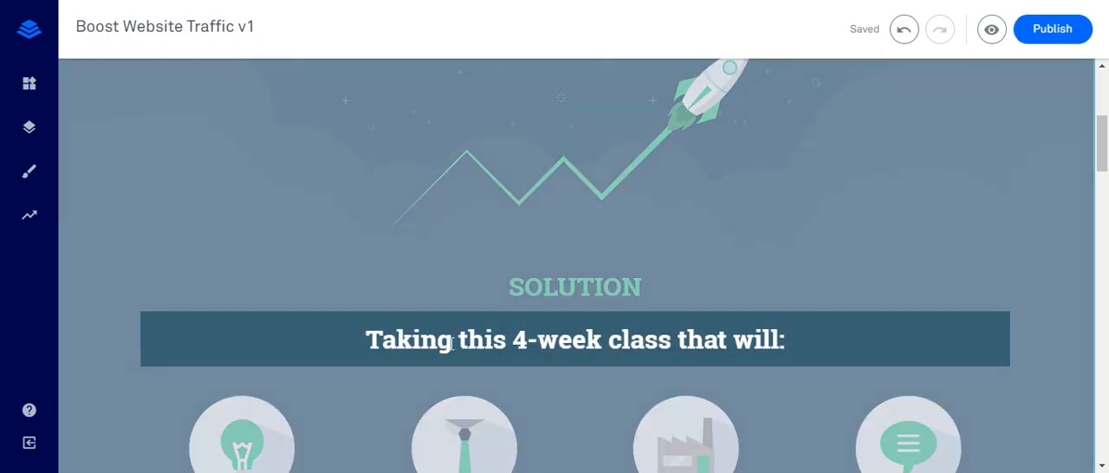
triple_click(528, 339)
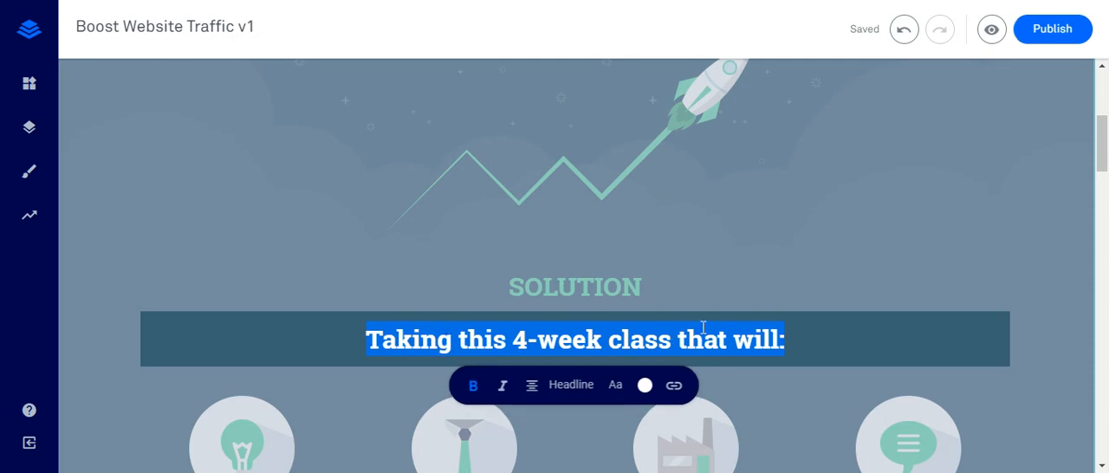
left_click(668, 270)
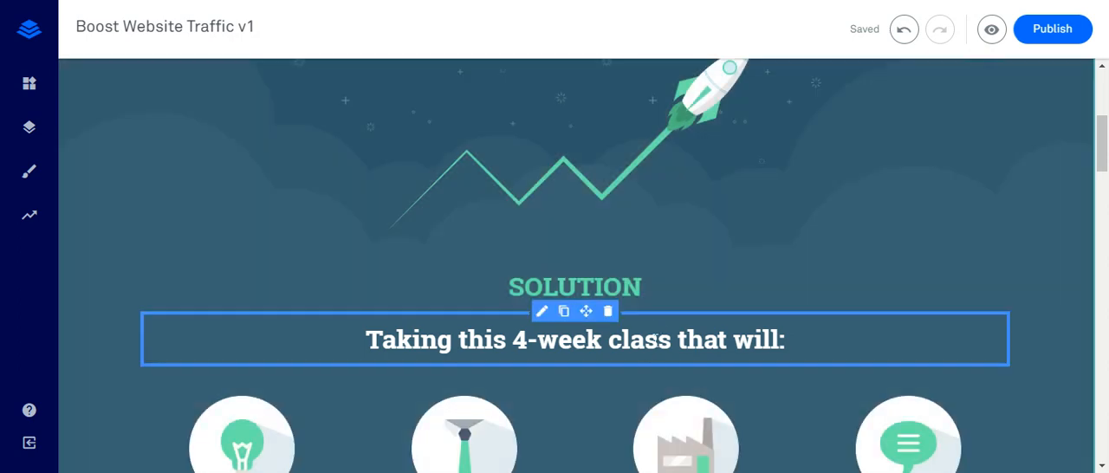
left_click(658, 340)
left_click(671, 340)
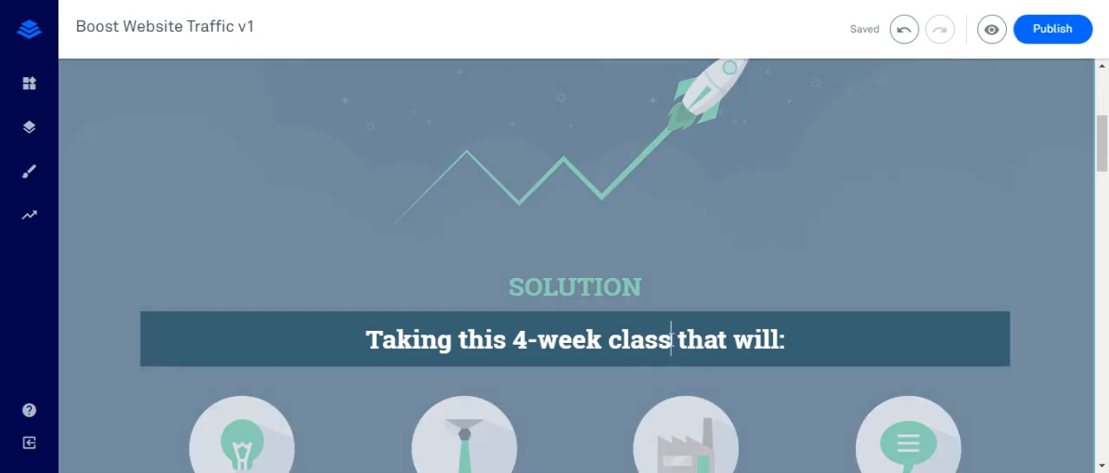
double_click(411, 340)
type("U")
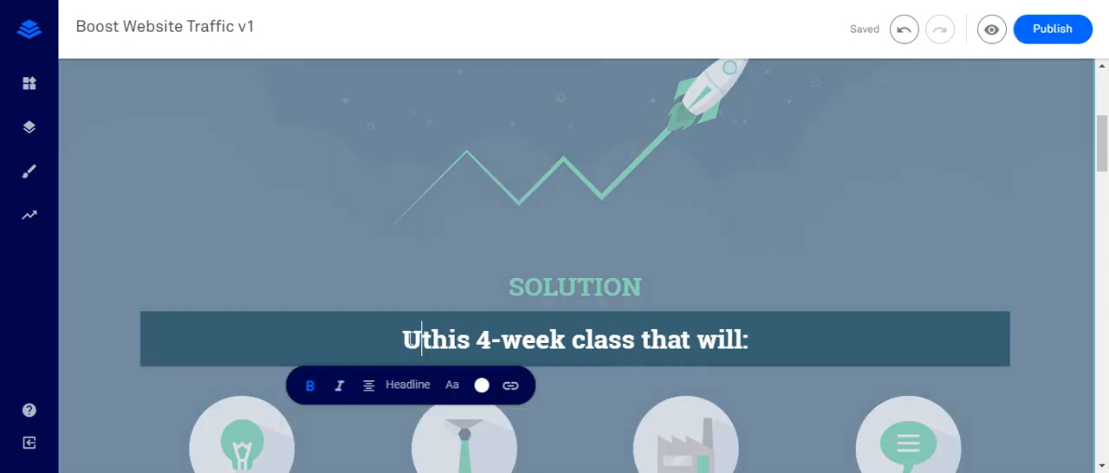
type("sing this so")
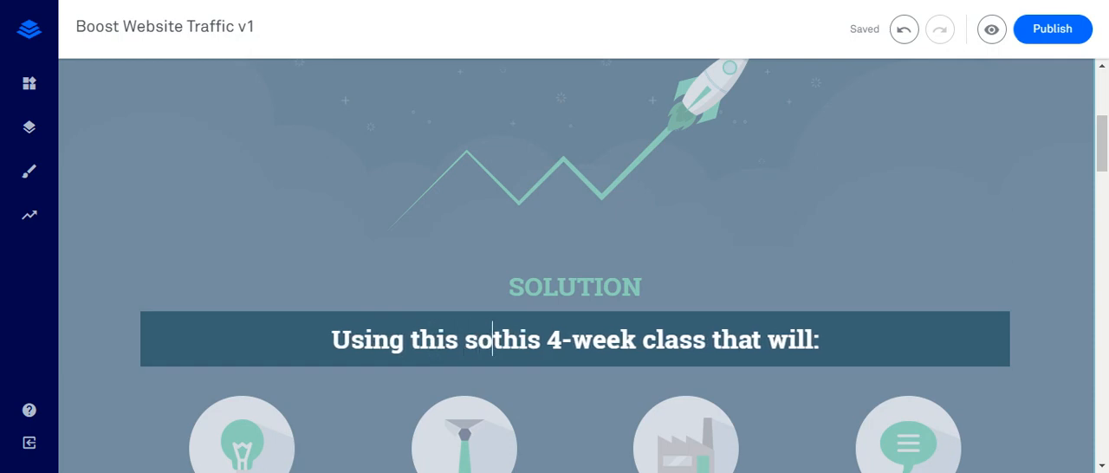
type("ftware")
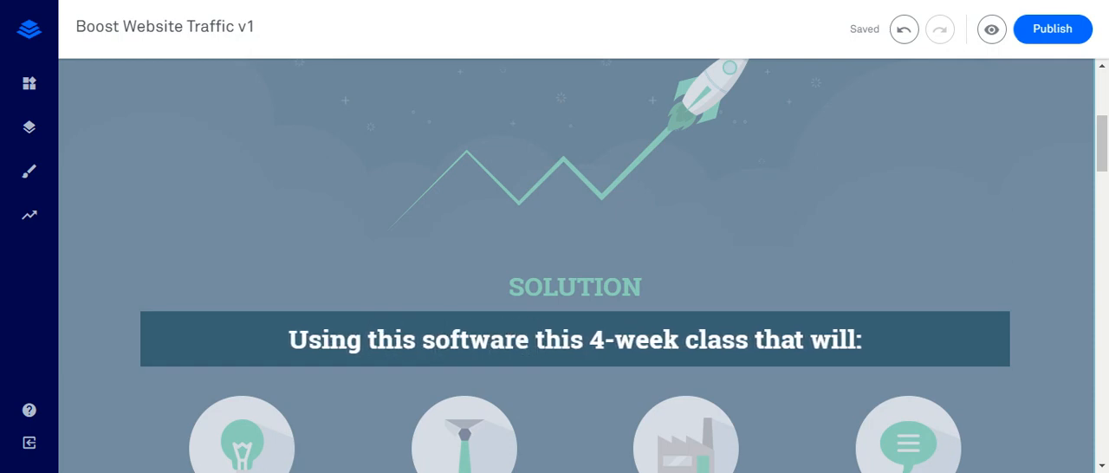
- Delete "this 4-week class" from the SOLUTION headline so it reads "Using this software that will:"
key("Delete")
key("Delete")
key("Delete")
key("Delete")
key("Delete")
key("Delete")
key("Delete")
key("Delete")
key("Delete")
key("Delete")
key("Delete")
key("Delete")
key("Delete")
key("Delete")
key("Delete")
key("Delete")
key("Delete")
key("Delete")
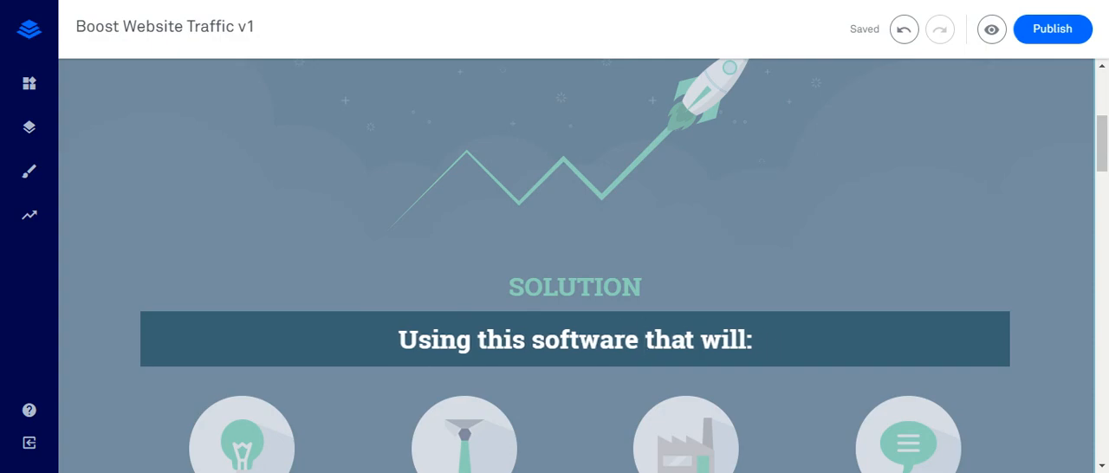
- Replace the caption under the light bulb icon with the copied text beginning "Shows where your site is ranking in the search engines"
scroll(280, 364, "down", 2)
scroll(249, 346, "down", 1)
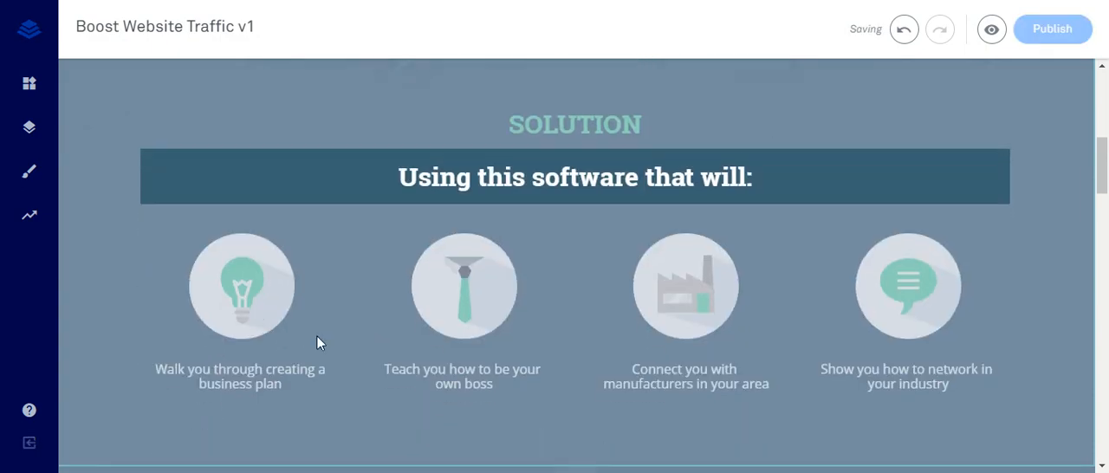
left_click(338, 310)
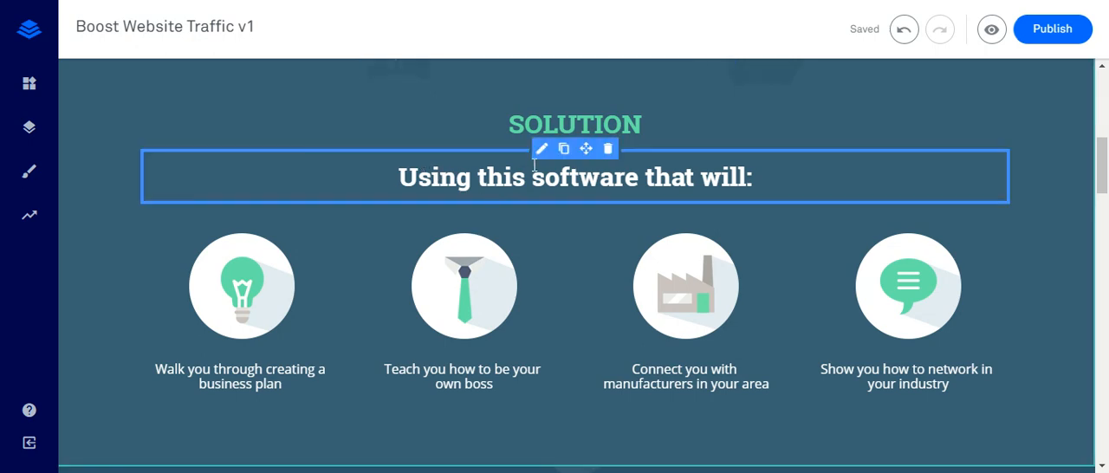
left_click(261, 384)
triple_click(265, 384)
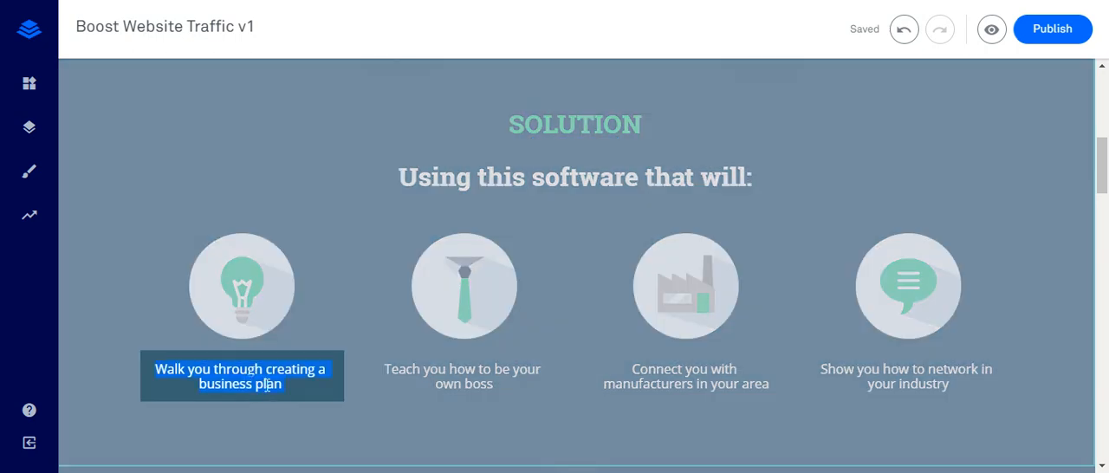
type("Shows where your site is ranking in the search engines for your important keywords, so you can see at a glance rather than trawling through pages of search engine listings. Traffic Travis will even keep track of your previous positions so you can see whether your site is moving up or down over time.")
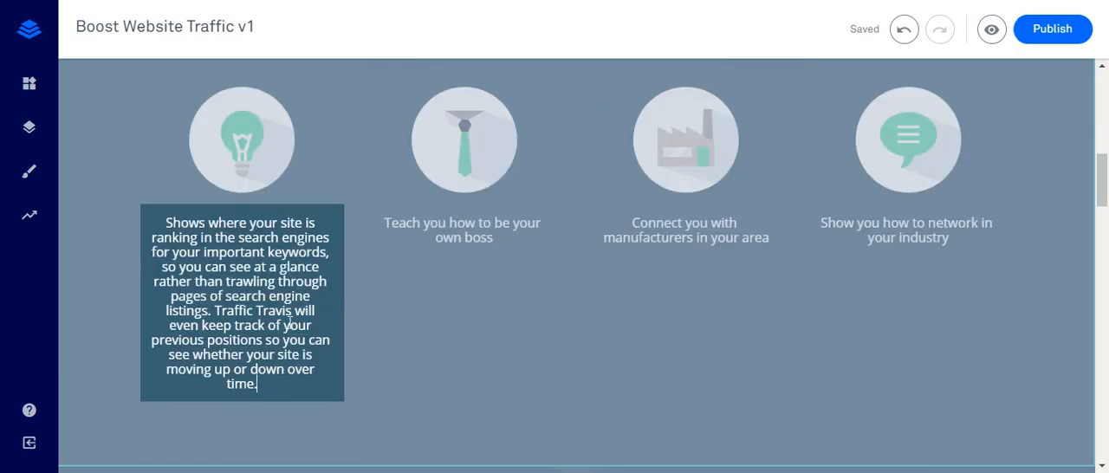
- Delete the last sentence of the light bulb caption, from "Traffic Travis will even keep track" to "over time."
left_click(253, 310)
left_click(215, 310)
left_click(272, 381)
left_click(215, 313)
key("Delete")
key("Delete")
key("Delete")
key("Delete")
key("Delete")
key("Delete")
key("Delete")
key("Delete")
key("Delete")
key("Delete")
key("Delete")
key("Delete")
key("Delete")
key("Delete")
key("Delete")
key("Delete")
key("Delete")
key("Delete")
key("Delete")
key("Delete")
key("Delete")
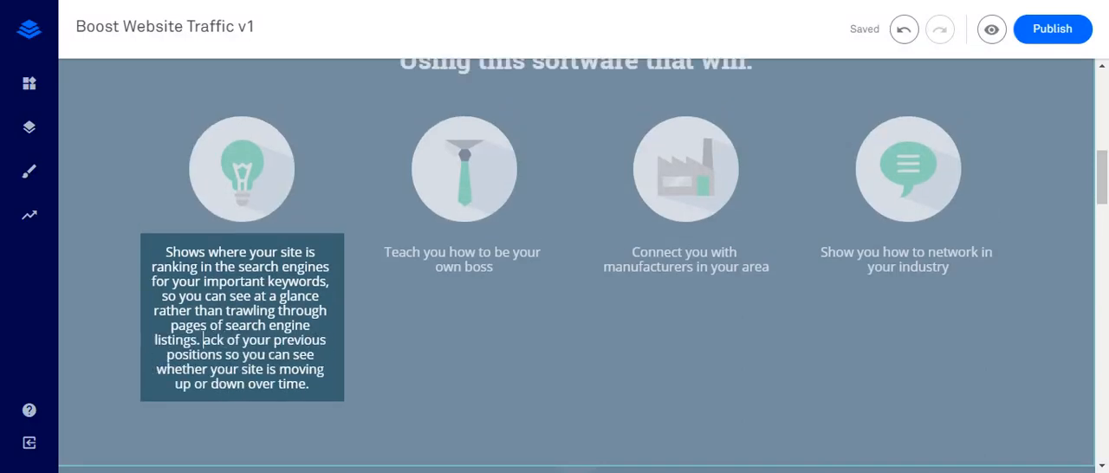
key("Delete")
key("Delete")
key("Delete")
key("Delete")
key("Delete")
key("Delete")
key("Delete")
key("Delete")
key("Delete")
key("Delete")
key("Delete")
key("Delete")
key("Delete")
key("Delete")
key("Delete")
key("Delete")
key("Delete")
key("Delete")
key("Delete")
key("Delete")
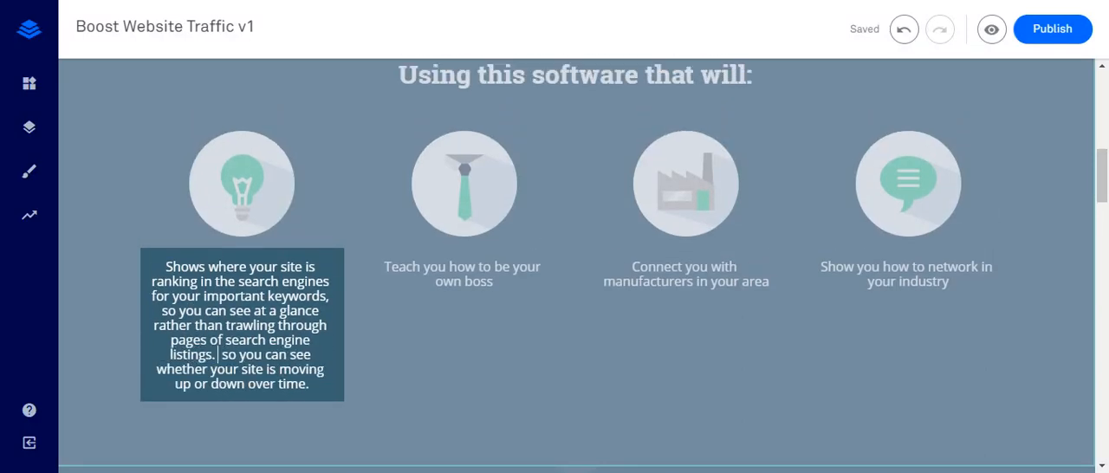
key("Delete")
key("Delete")
key("Delete")
key("Delete")
key("Delete")
key("Delete")
key("Delete")
key("Delete")
key("Delete")
key("Delete")
key("Delete")
key("Delete")
key("Delete")
key("Delete")
key("Delete")
key("Delete")
key("Delete")
key("Delete")
key("Delete")
key("Delete")
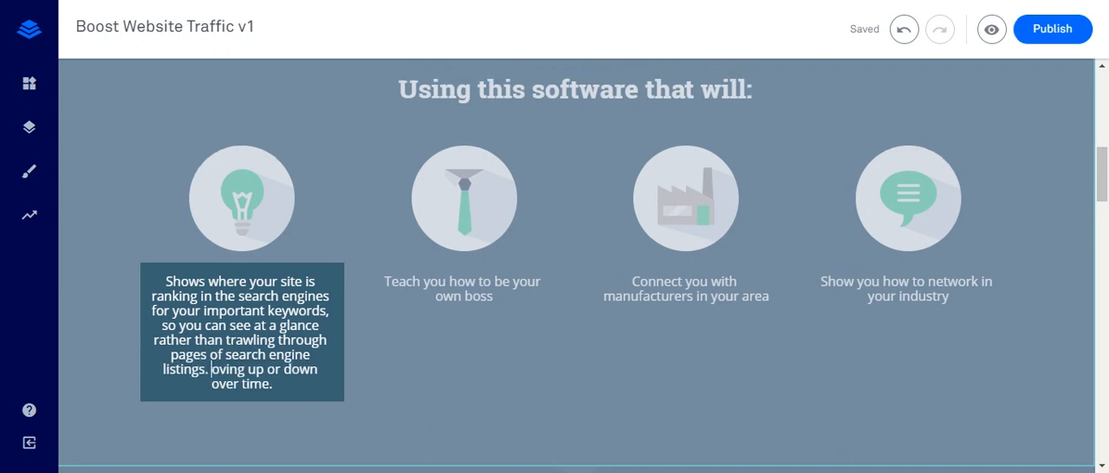
key("Delete")
key("Delete")
key("Delete")
key("Delete")
key("Delete")
key("Delete")
key("Delete")
key("Delete")
key("Delete")
key("Delete")
key("Delete")
key("Delete")
key("Delete")
key("Delete")
key("Delete")
key("Delete")
key("Delete")
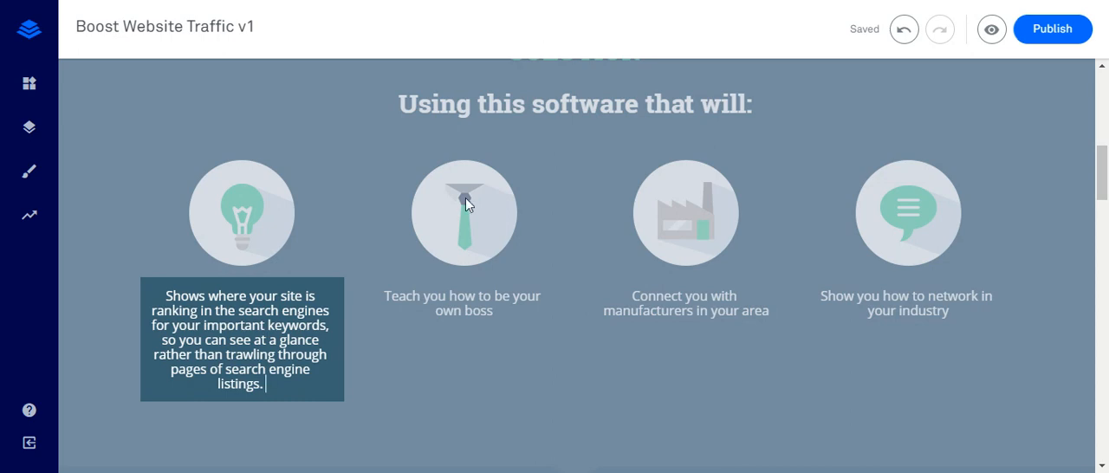
- Replace the caption under the tie icon with the copied text beginning "See who is linking to you. Traffic Travis finds your backlinks"
left_click(440, 308)
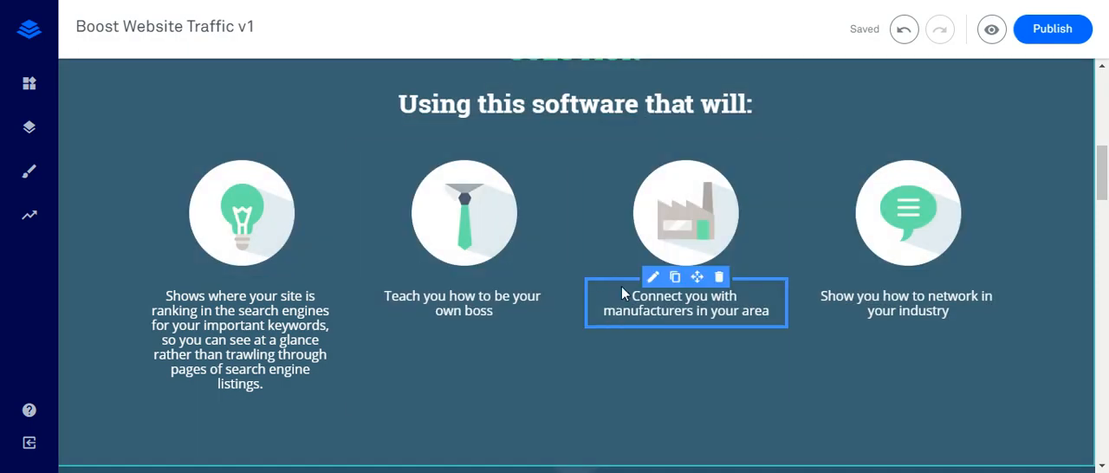
double_click(452, 308)
type("See who is linking to you. Traffic Travis finds your backlinks and displays important information about them including their source and the anchor texts used.")
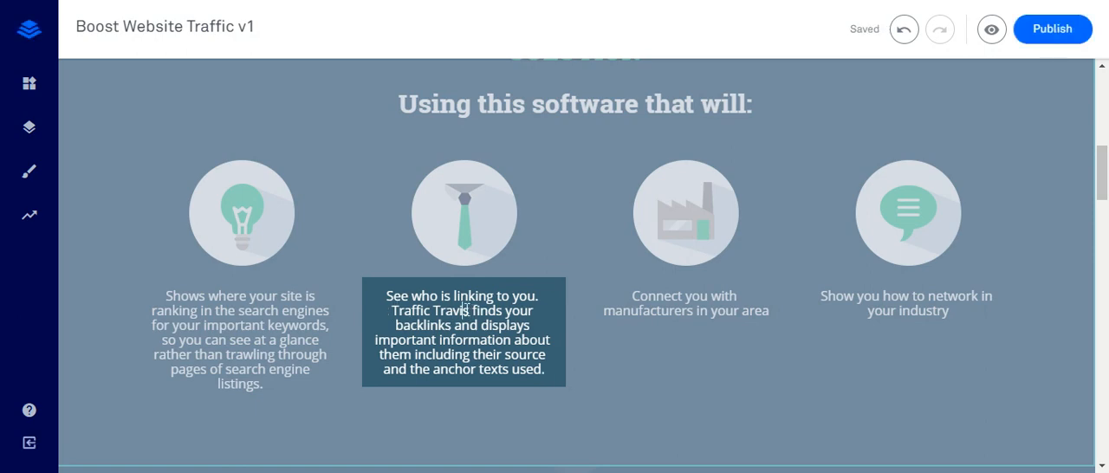
- Replace the product name "Traffic Travis" in the tie icon's caption with "Tis software" and finish editing it
double_click(412, 311)
type("Tis sof")
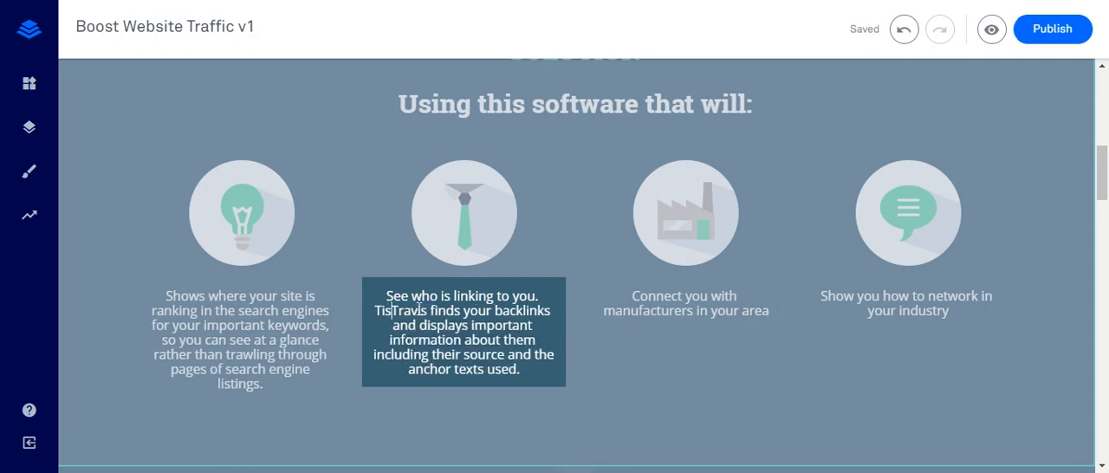
type("tware")
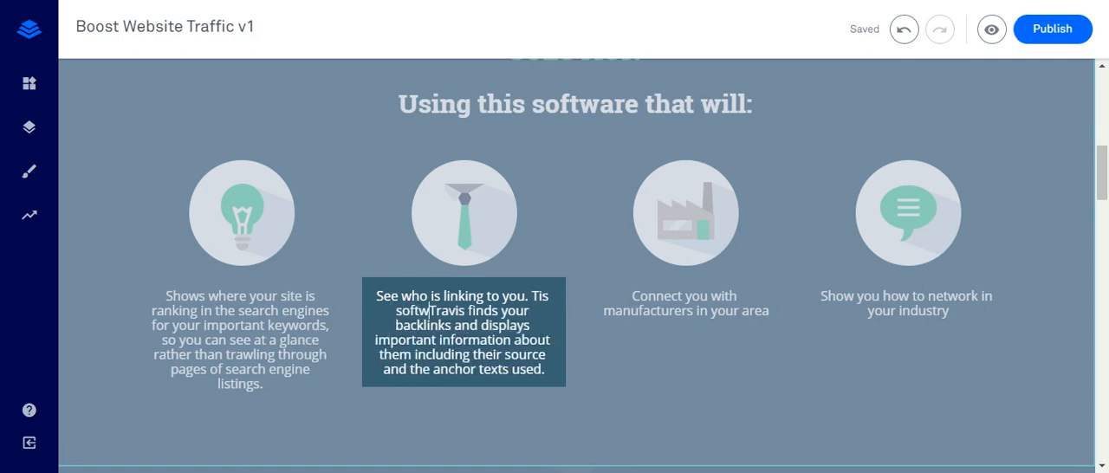
key("Delete")
key("Delete")
key("Delete")
key("Delete")
key("Delete")
key("Delete")
key("Delete")
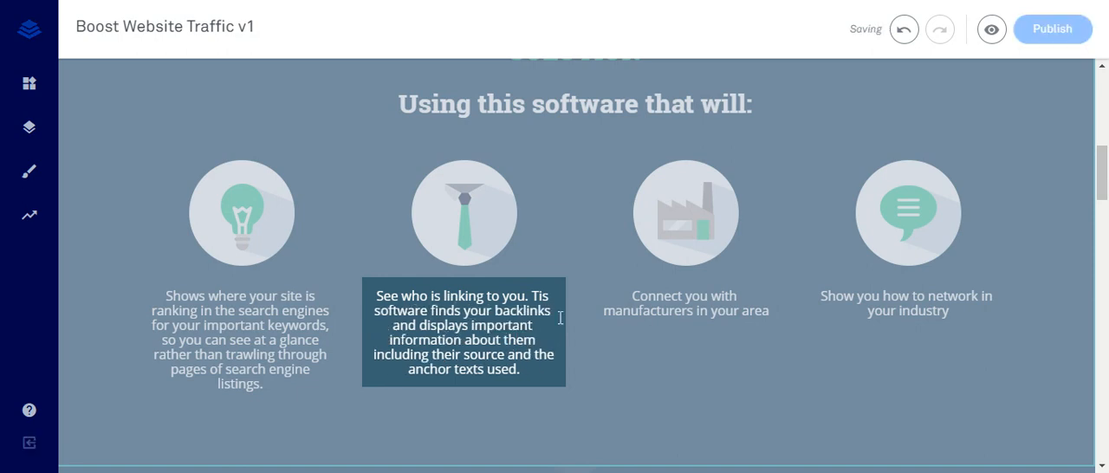
left_click(697, 299)
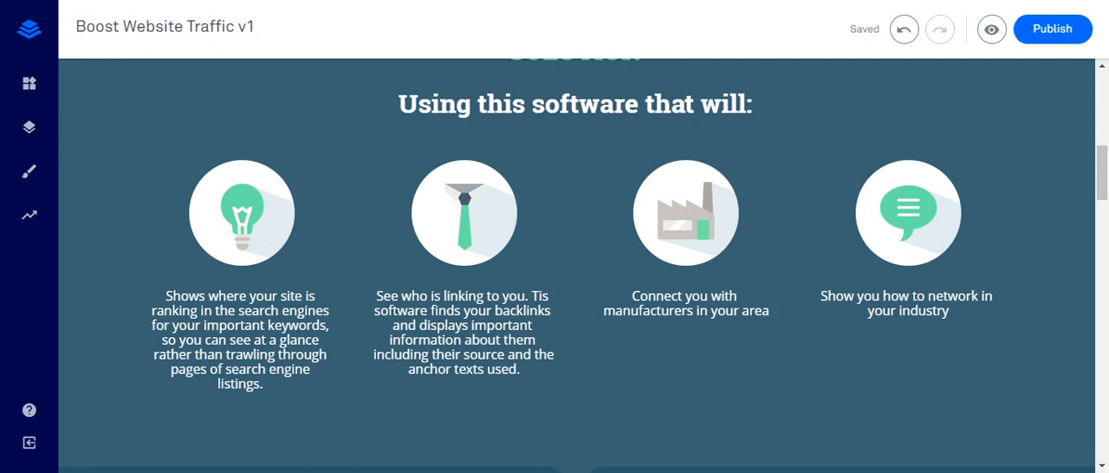
- Replace the caption under the factory icon with the copied text beginning "Provides a page analysis tool" and finish editing it
left_click(673, 300)
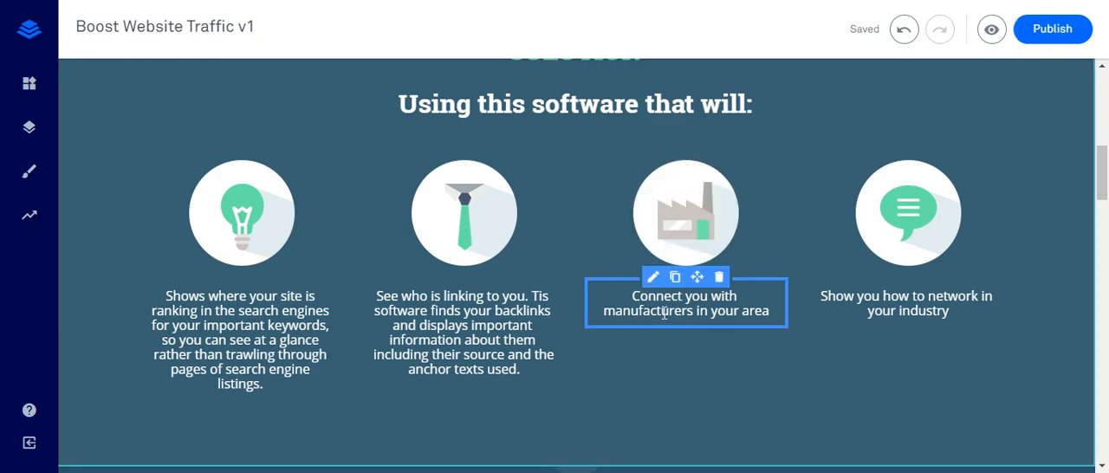
double_click(685, 310)
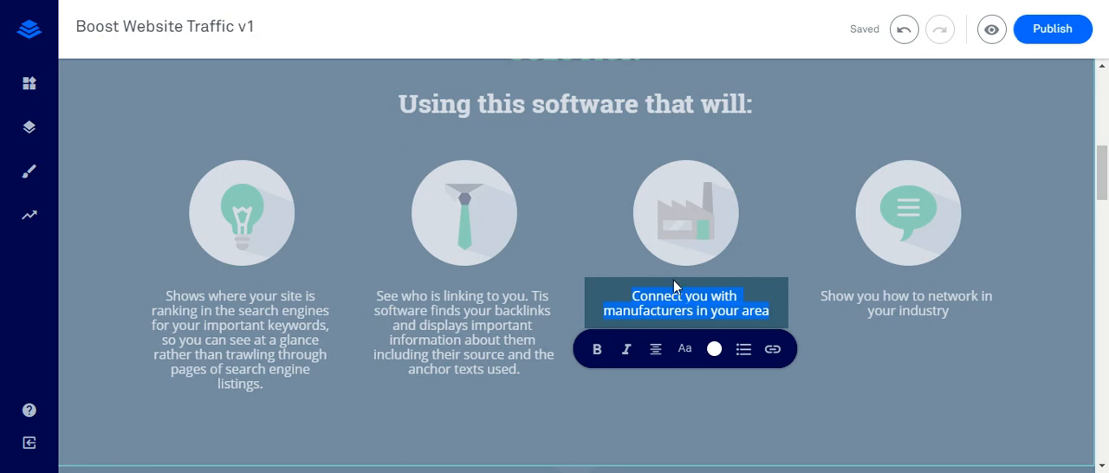
type("Provides a page analysis tool which examines the important on-page SEO parts of a page and returns an SEO \"score\" for the page, as well as suggestions for improving the page from an SEO perspective.")
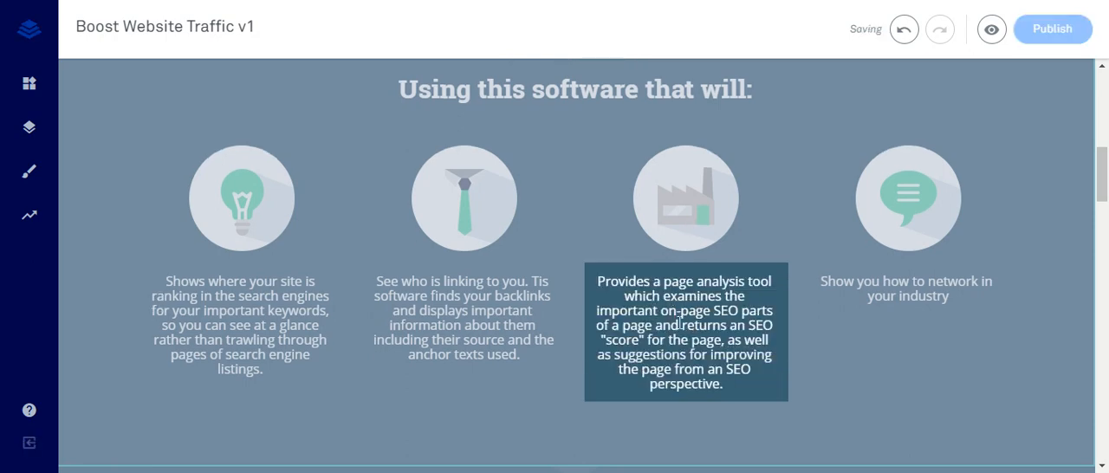
left_click(919, 303)
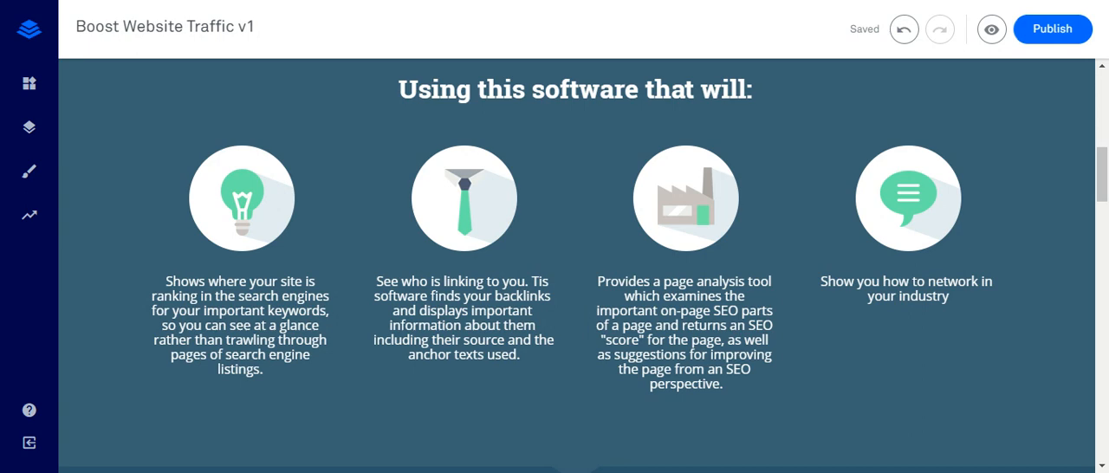
- Replace the caption under the speech bubble icon with the copied text beginning "Powerful PPC research tools"
left_click(887, 291)
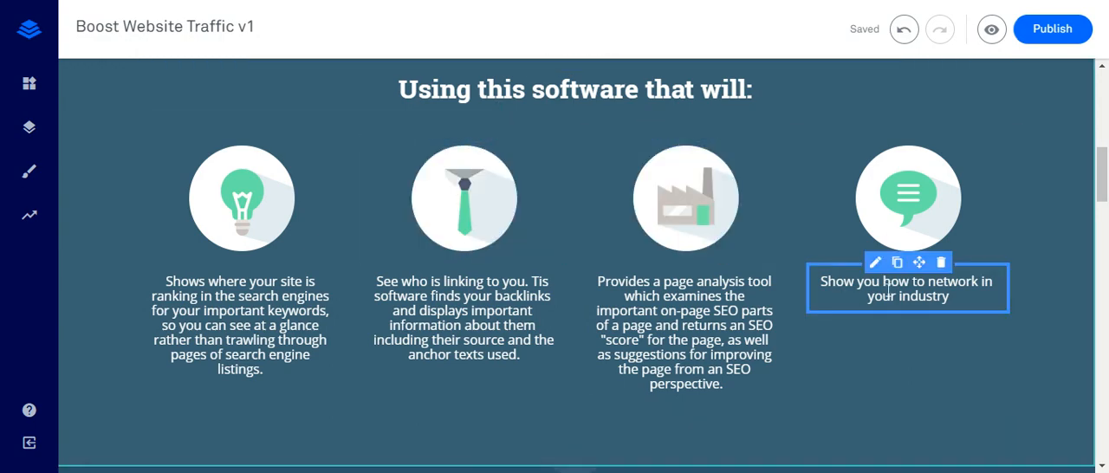
double_click(888, 293)
triple_click(888, 293)
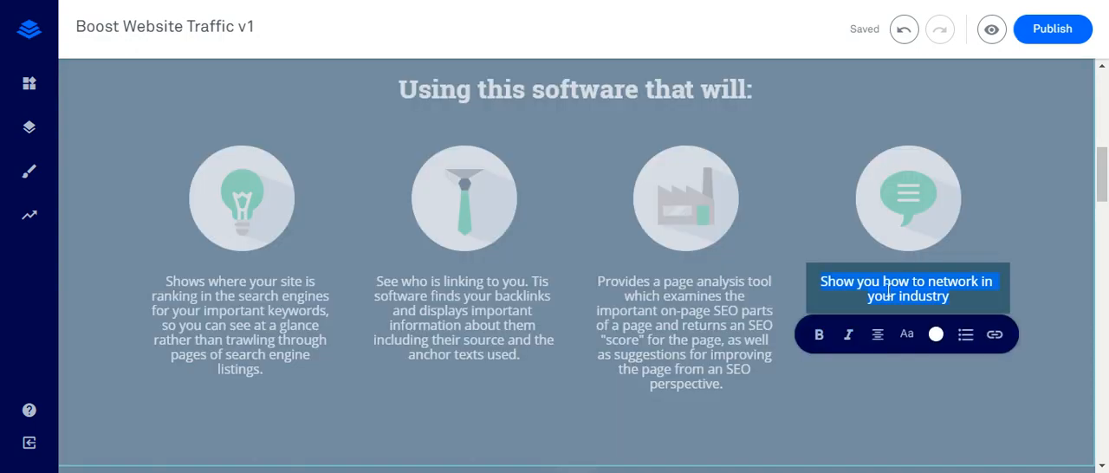
type("Powerful PPC research tools. When you're paying for your traffic you want to be sure that your campaigns are going to be profitable. Traffic Travis gives you an extremely comprehensive range of data to thoroughly examine a market.")
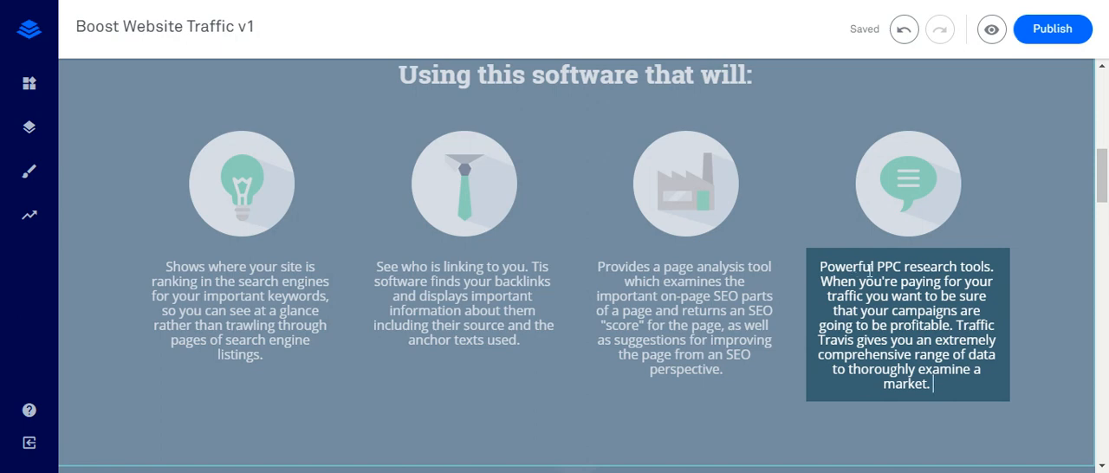
- Replace the first word of the speech bubble caption, "Powerful", with "Insightful"
double_click(974, 265)
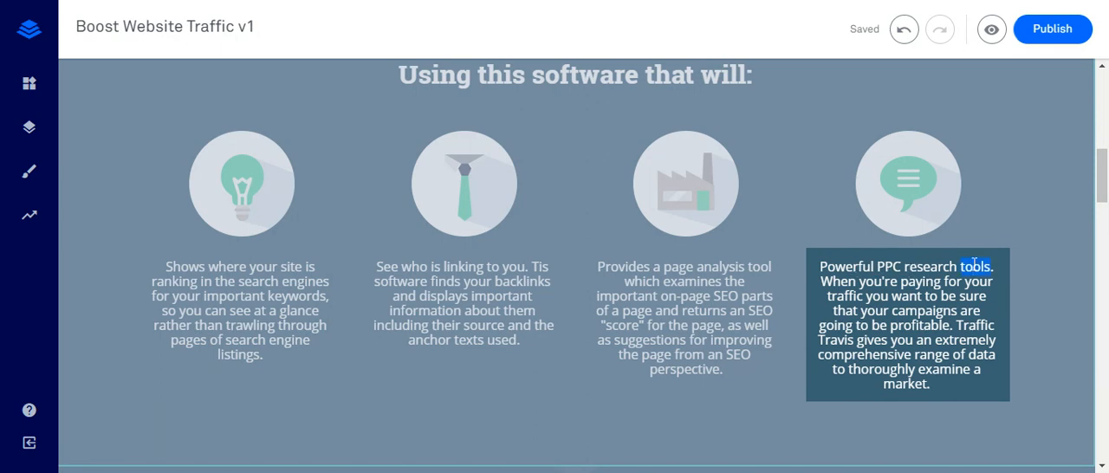
double_click(836, 265)
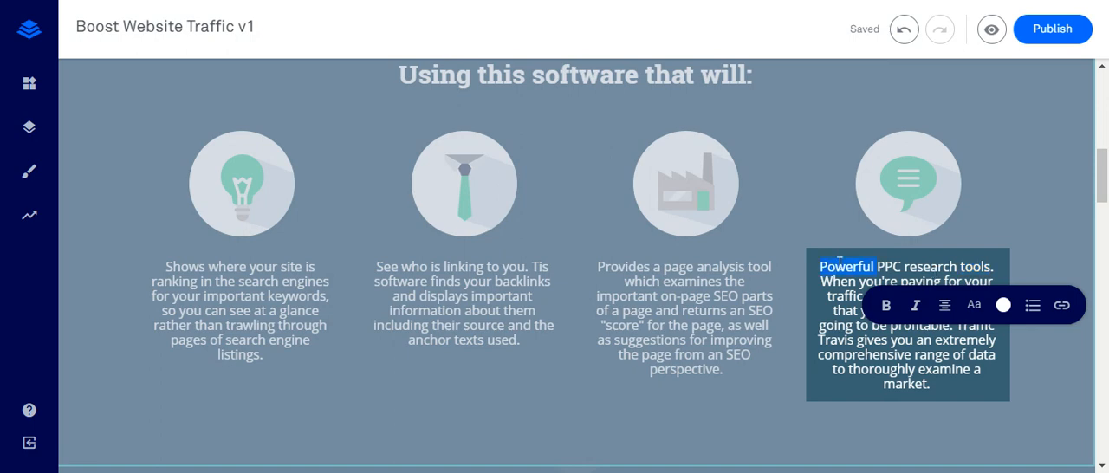
type("Insight")
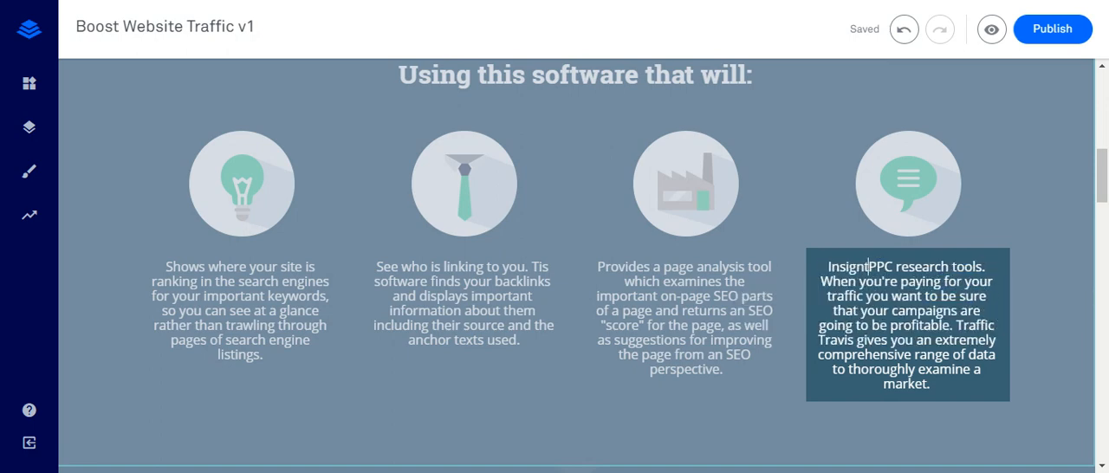
type("ful")
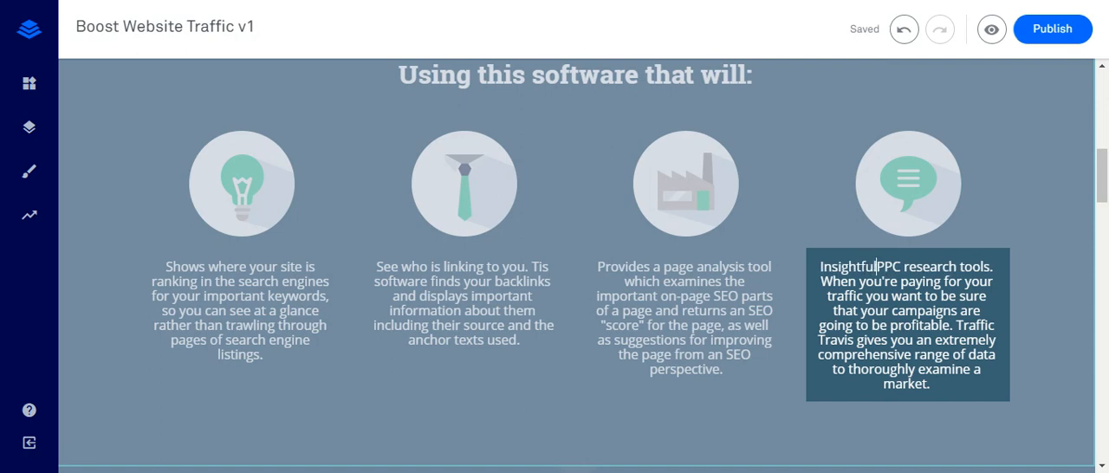
- Change "tools. When you're" in the speech bubble caption to "data. You're"
double_click(968, 264)
type("aa")
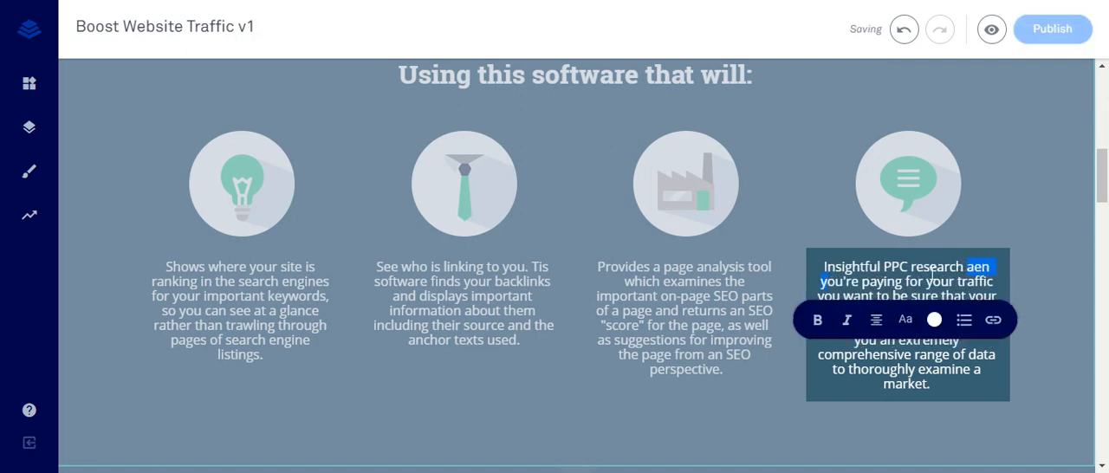
type("data")
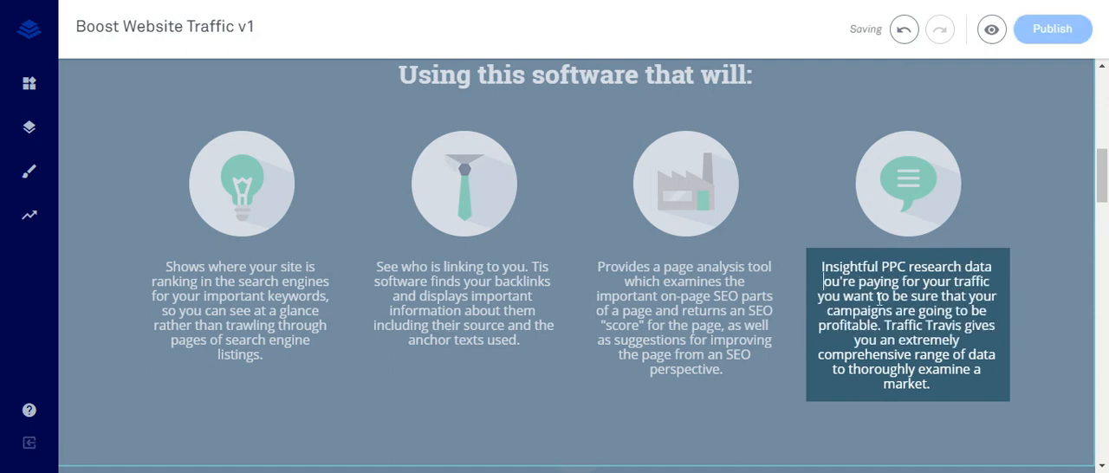
left_click(994, 268)
type(".")
left_click(826, 275)
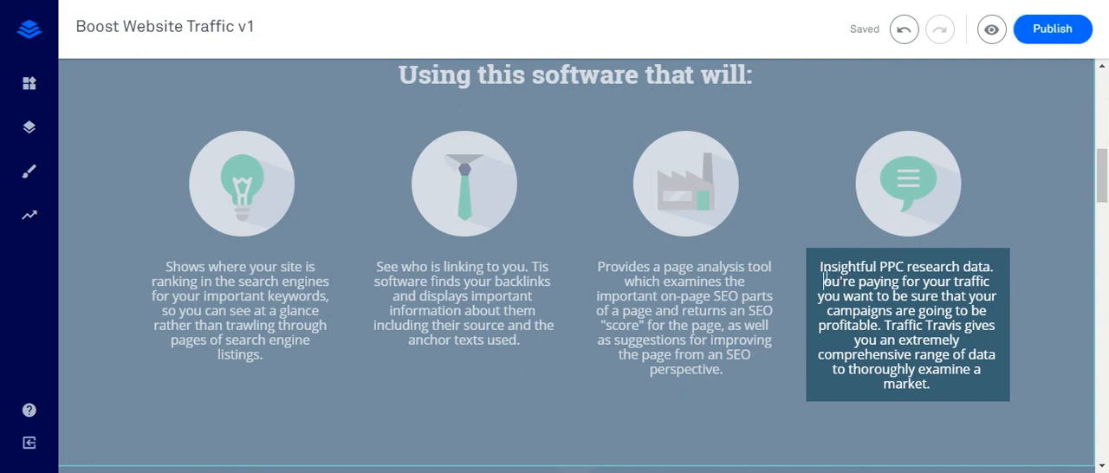
type("Y")
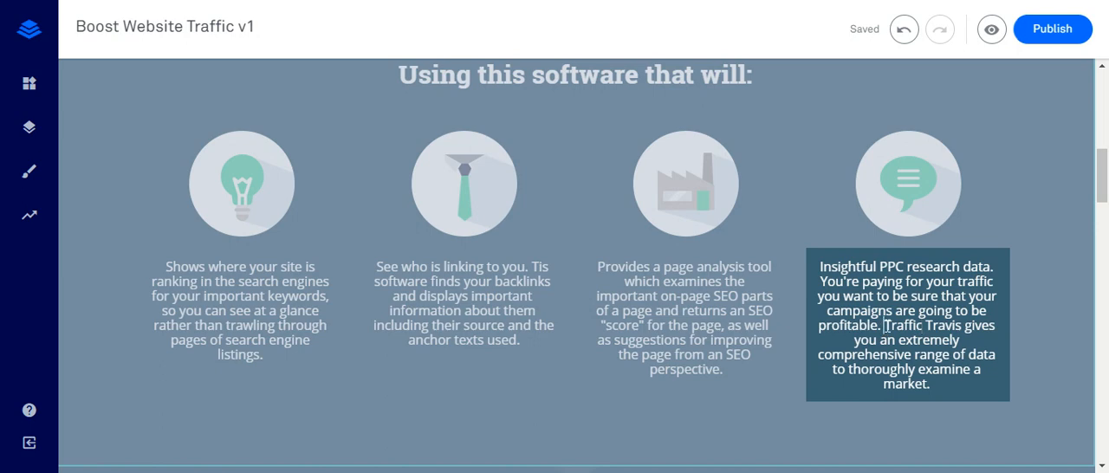
- Replace the product name "Traffic Travis" in the speech bubble caption with "This software" and finish editing it
double_click(945, 326)
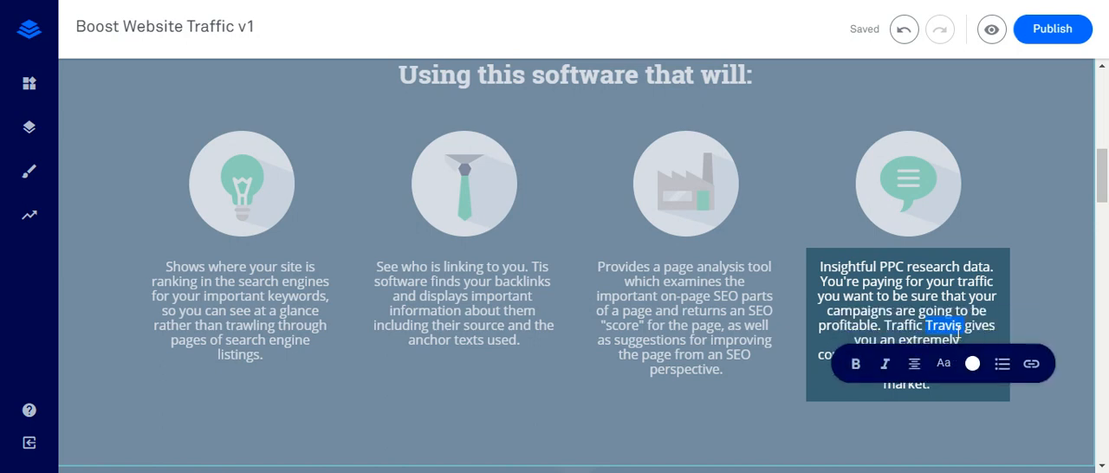
key("BackSpace")
key("BackSpace")
key("BackSpace")
key("BackSpace")
key("BackSpace")
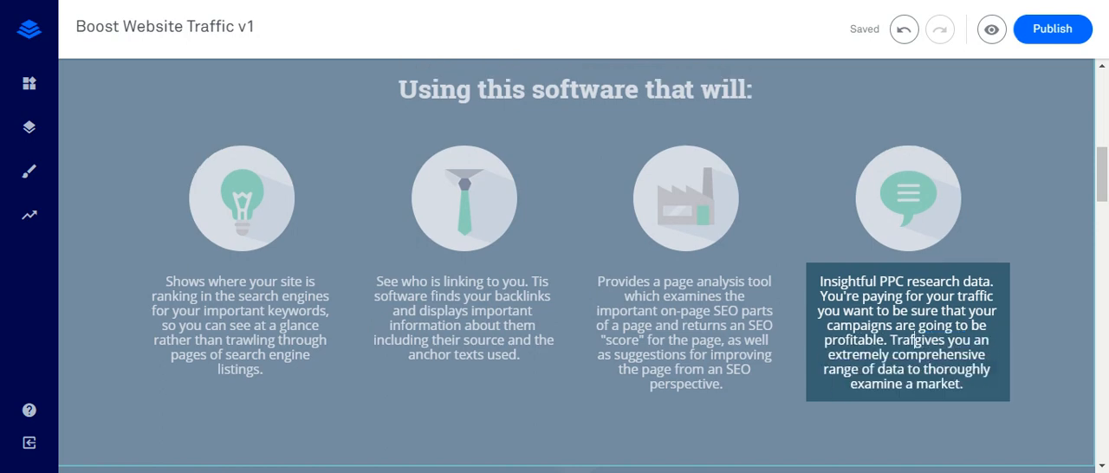
key("BackSpace")
key("BackSpace")
key("BackSpace")
type("his software")
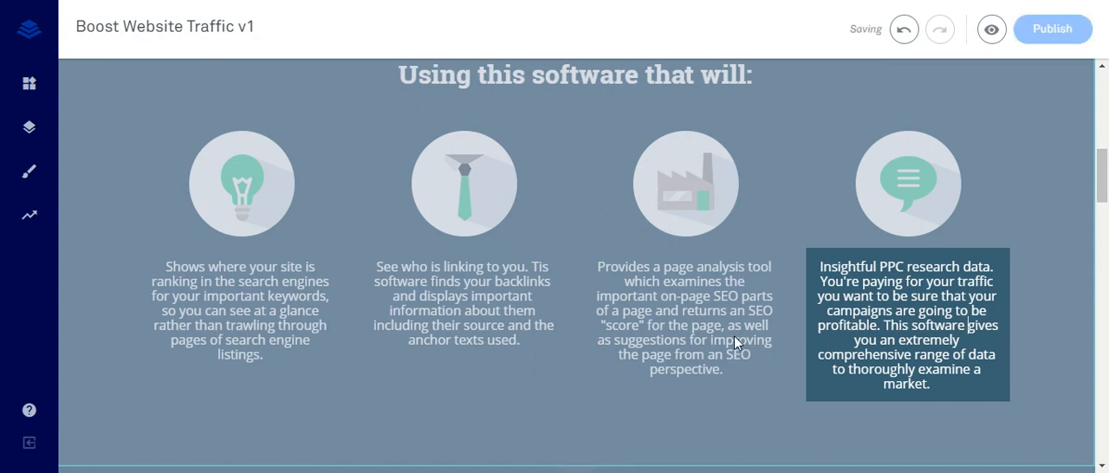
left_click(629, 312)
left_click(506, 340)
- Open My Leadbox 1, linked to the "SAVE MY SEAT IN CLASS!" button below the SOLUTION section, for editing
scroll(517, 330, "down", 1)
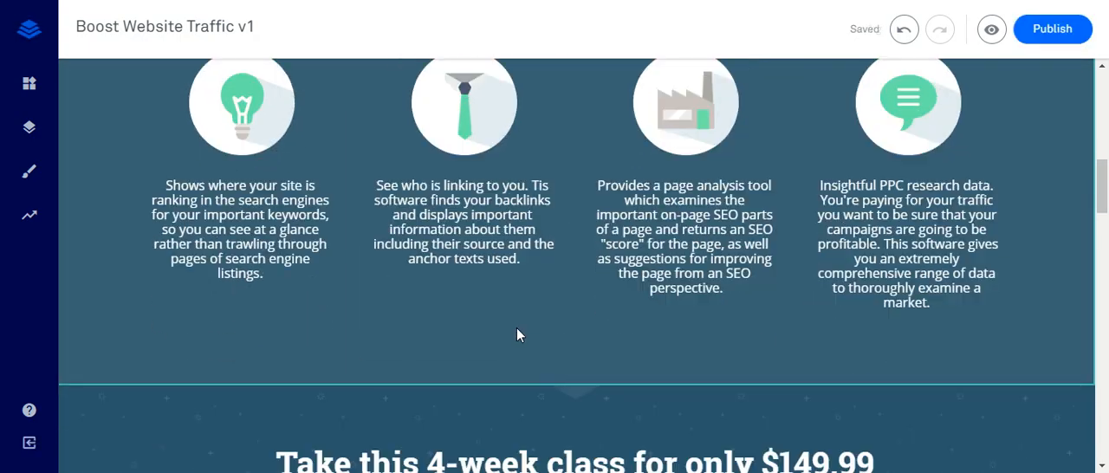
scroll(518, 326, "up", 1)
left_click(745, 268)
scroll(563, 154, "up", 1)
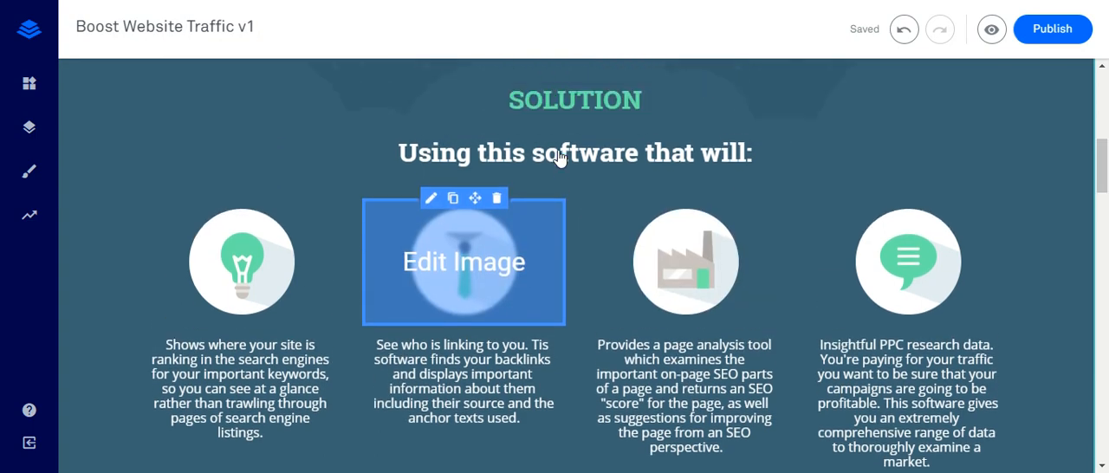
scroll(555, 184, "down", 1)
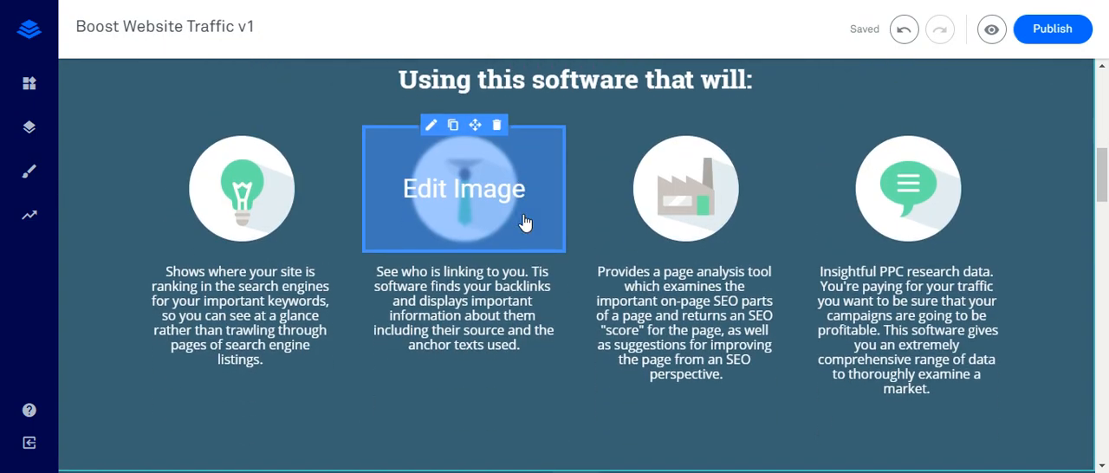
scroll(522, 223, "down", 3)
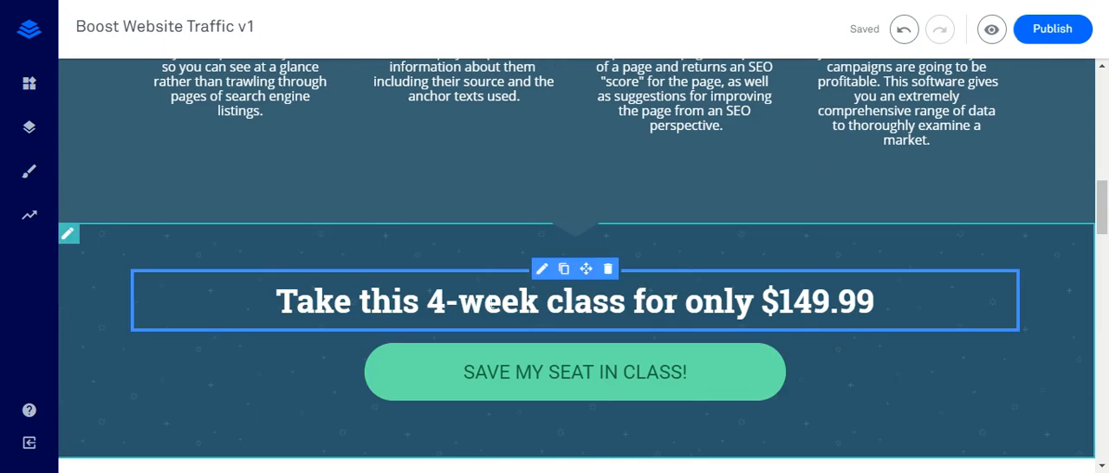
left_click(487, 303)
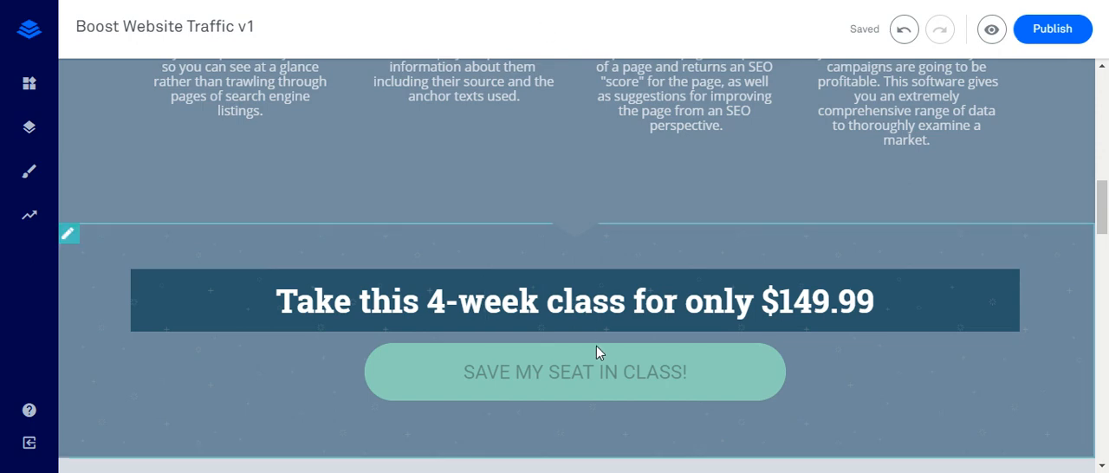
left_click(604, 368)
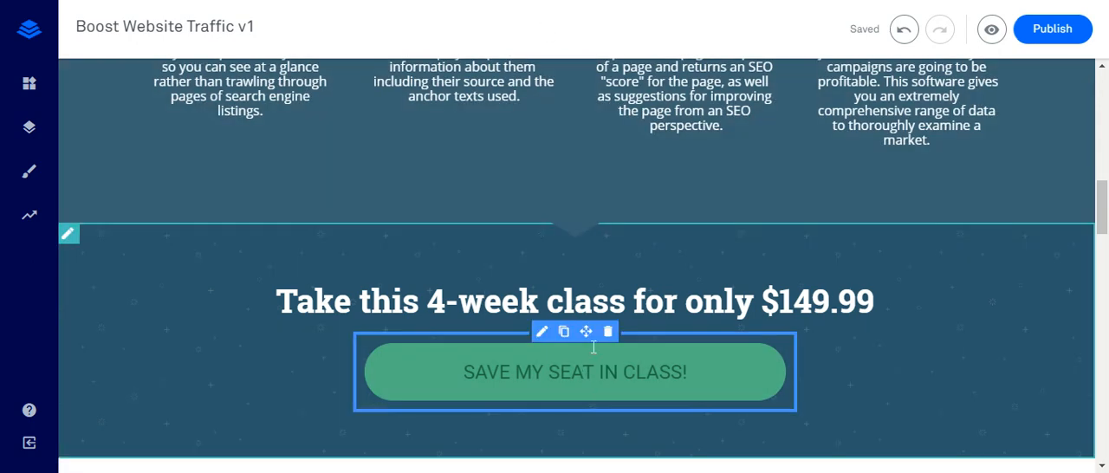
left_click(615, 369)
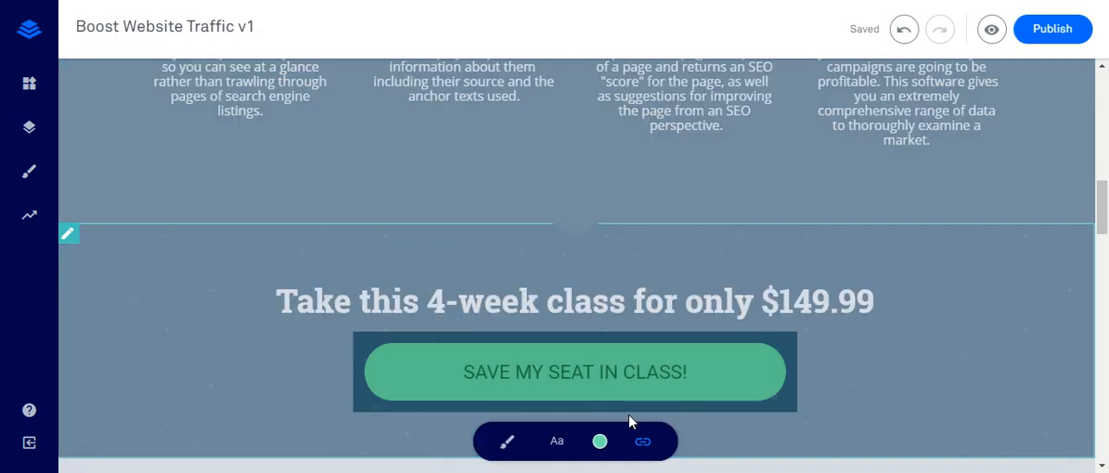
left_click(641, 440)
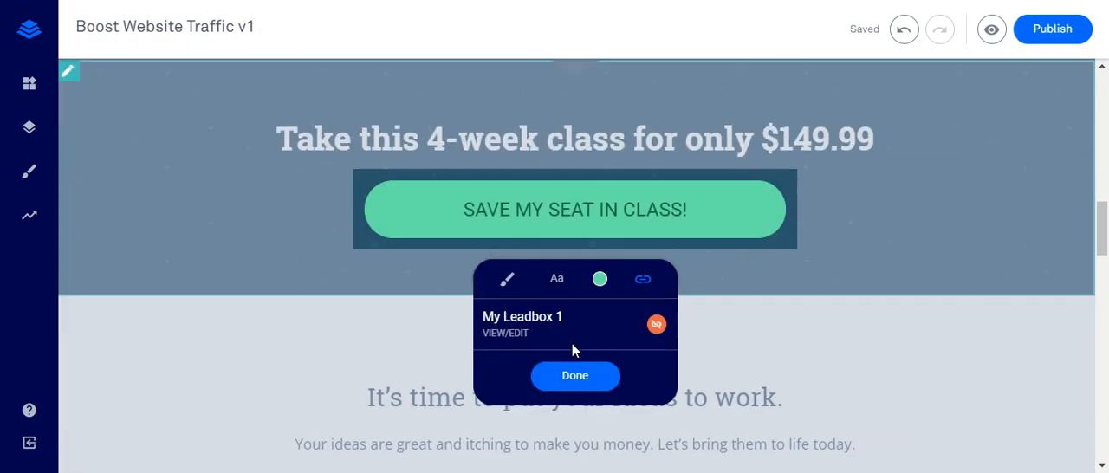
left_click(517, 335)
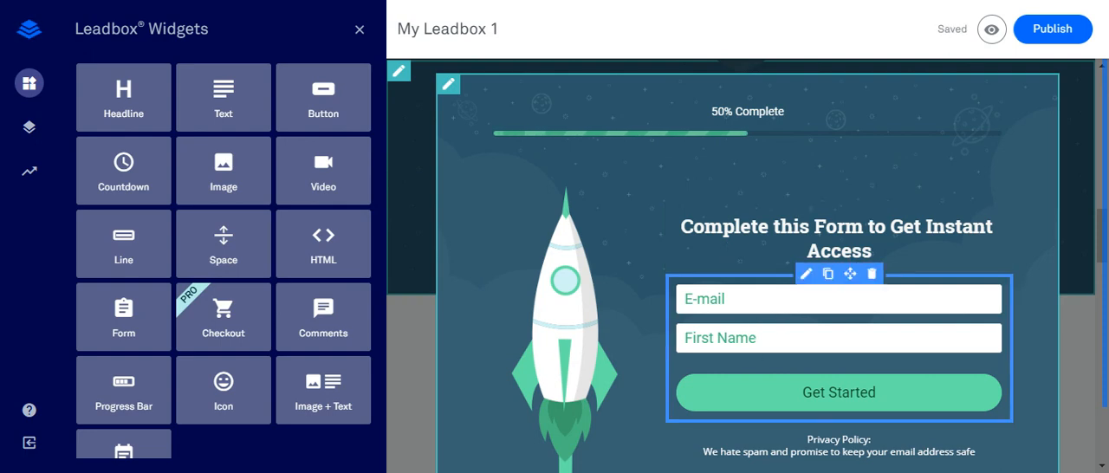
- Open the Leadbox form's settings and look through the integrations that can be added
left_click(837, 395)
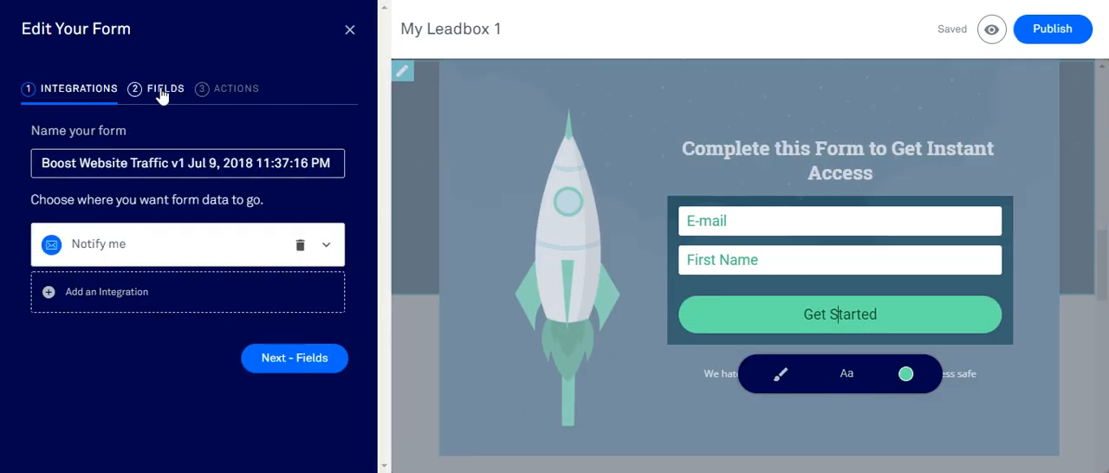
left_click(119, 295)
scroll(139, 303, "down", 4)
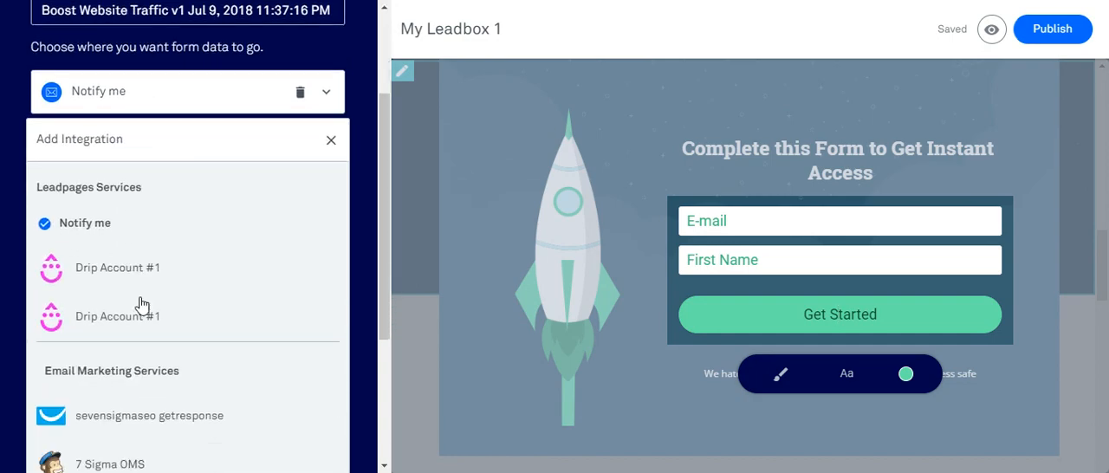
scroll(174, 293, "up", 1)
scroll(165, 294, "up", 3)
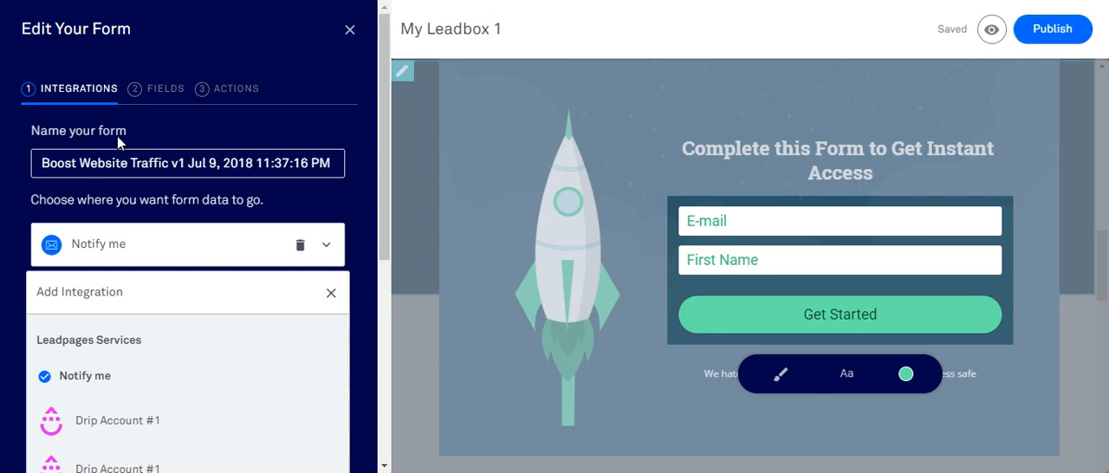
- Set the form's action to send visitors to an external URL, paste the copied ClickBank affiliate link, and save the form
left_click(149, 89)
left_click(218, 92)
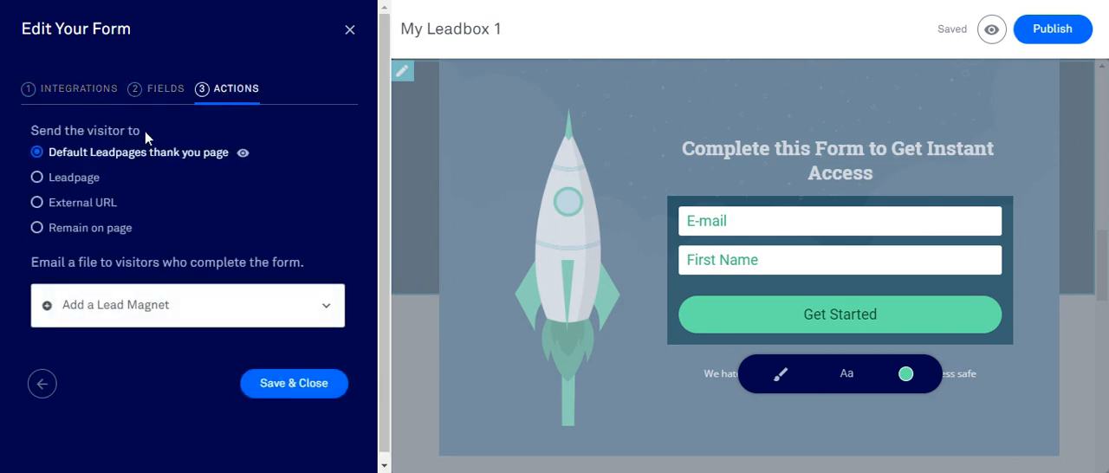
left_click(91, 203)
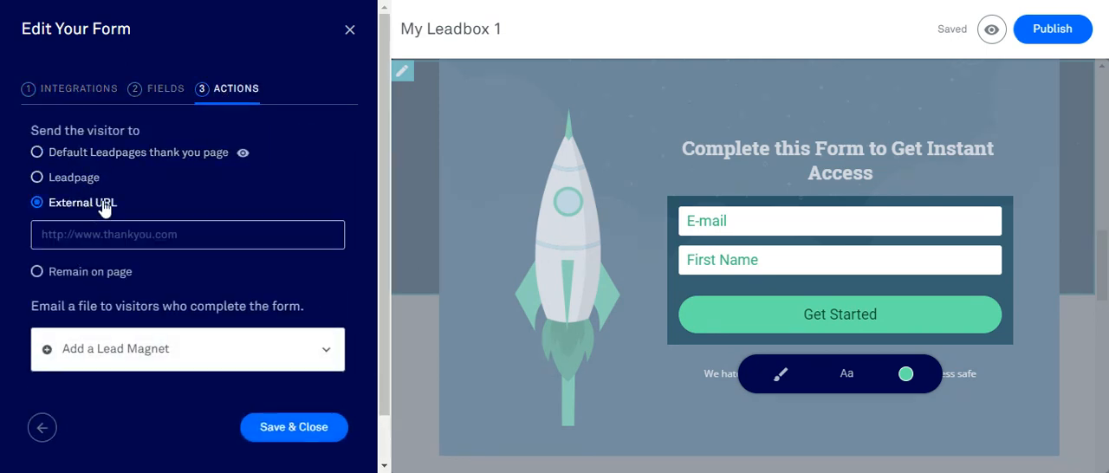
left_click(125, 235)
key("ctrl+v")
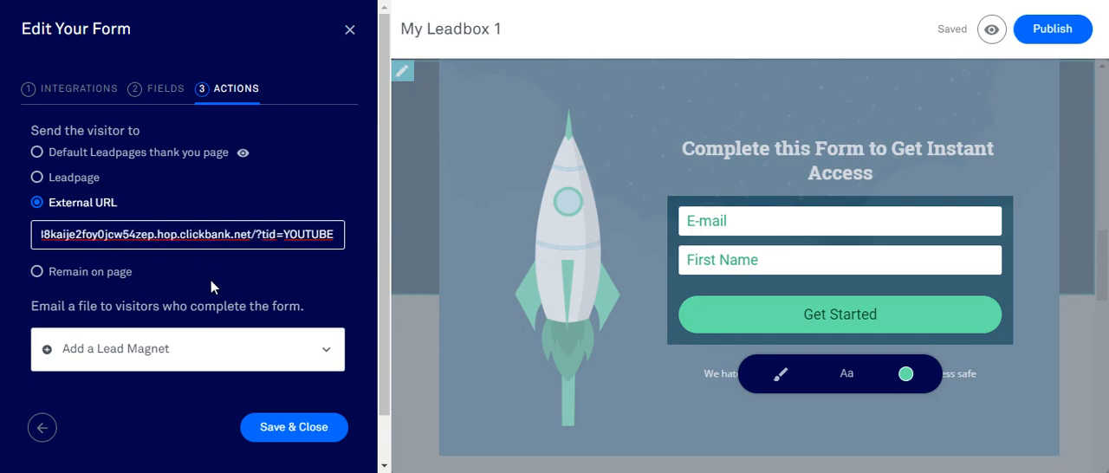
left_click(292, 427)
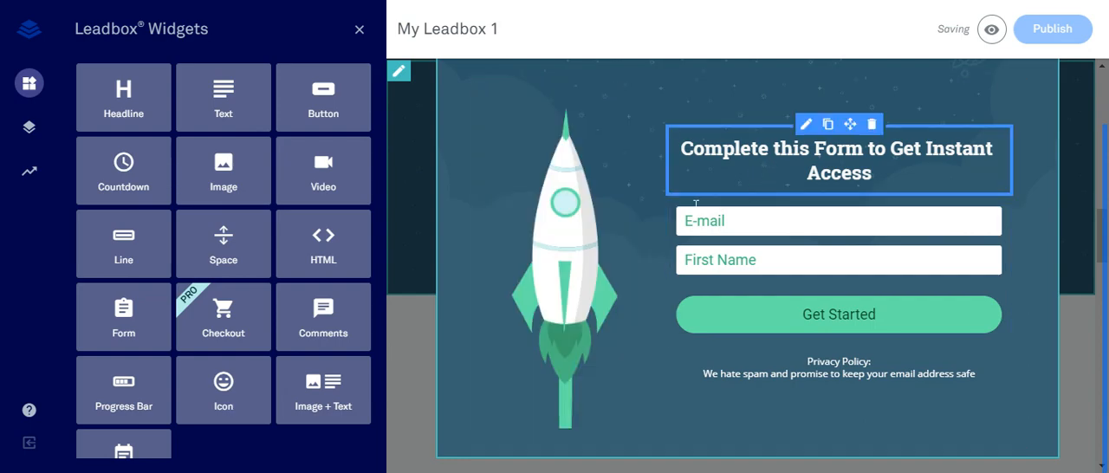
- Move the First Name field above E-mail in the Leadbox form and save the form
left_click(684, 260)
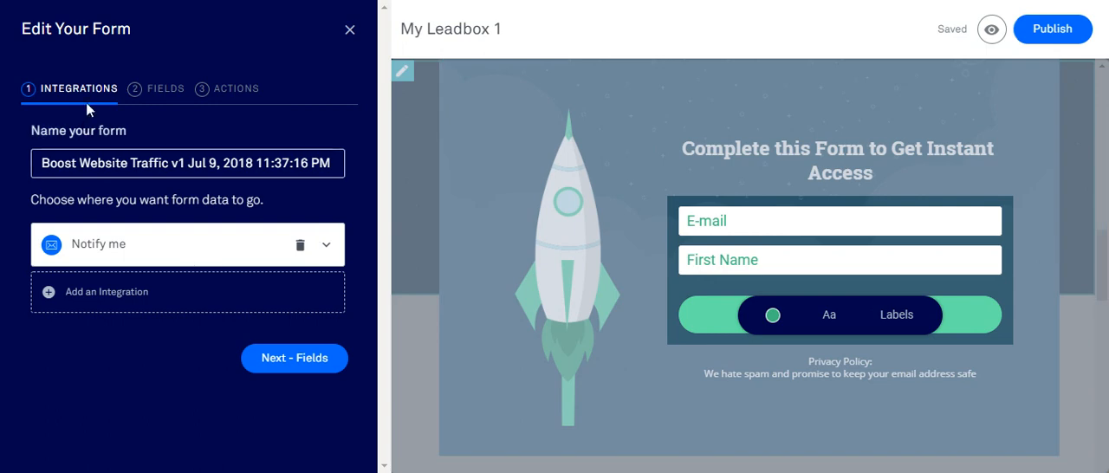
left_click(157, 92)
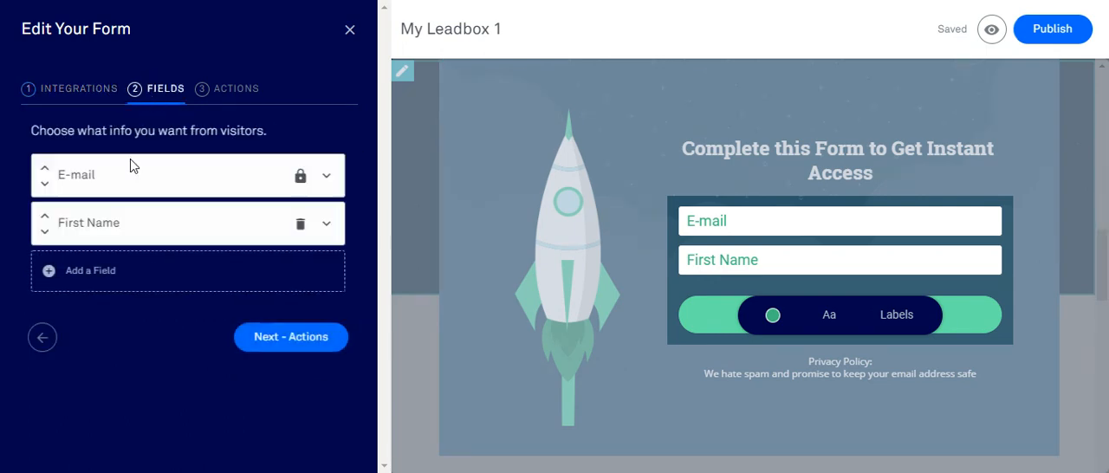
left_click(44, 214)
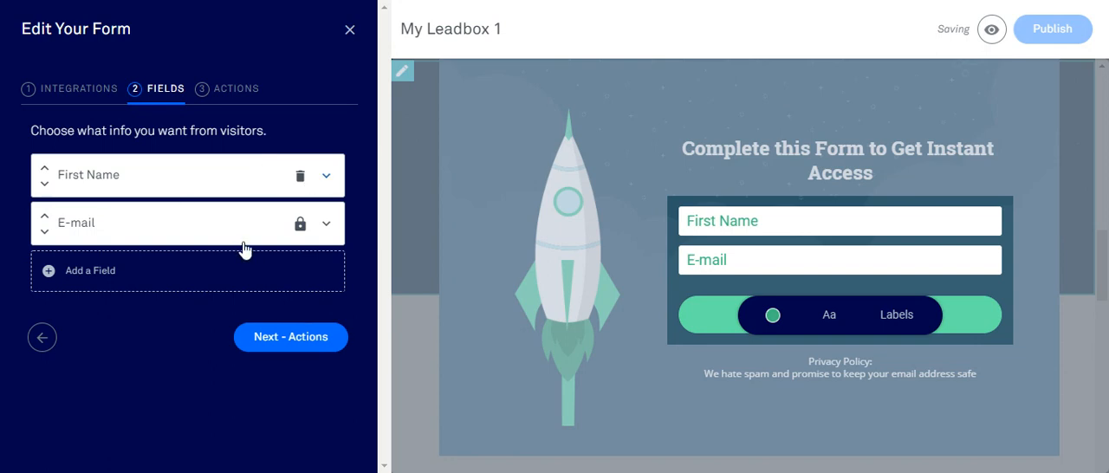
left_click(295, 337)
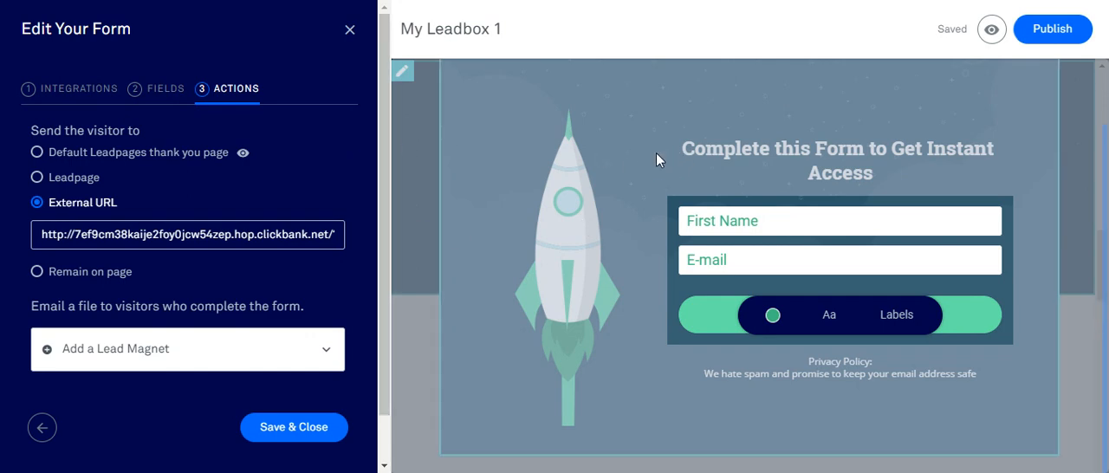
left_click(295, 426)
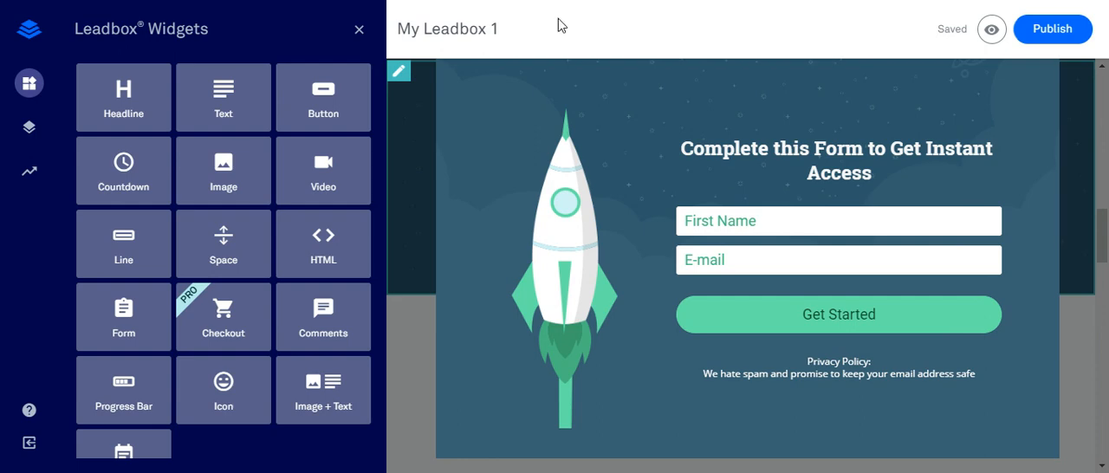
scroll(1027, 262, "up", 1)
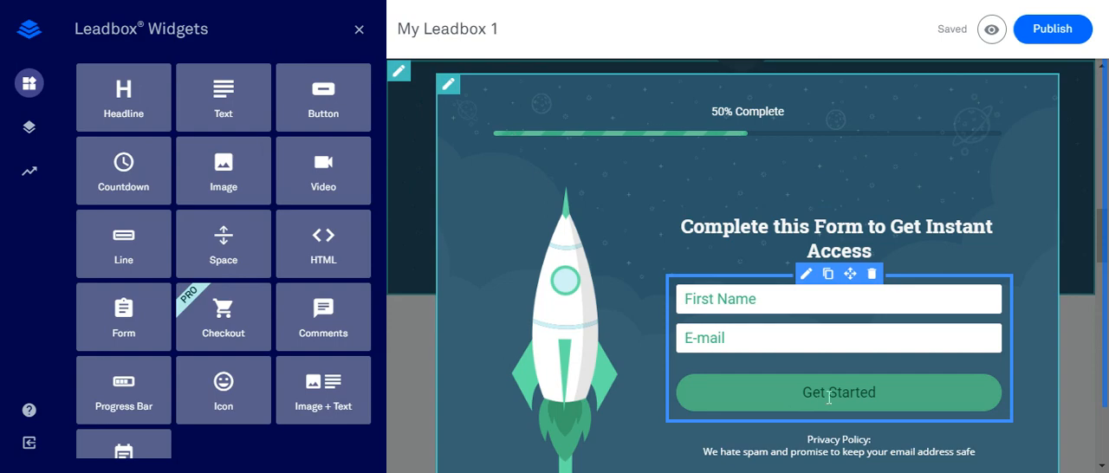
- Close the My Leadbox 1 editor and return to the landing page
left_click(800, 392)
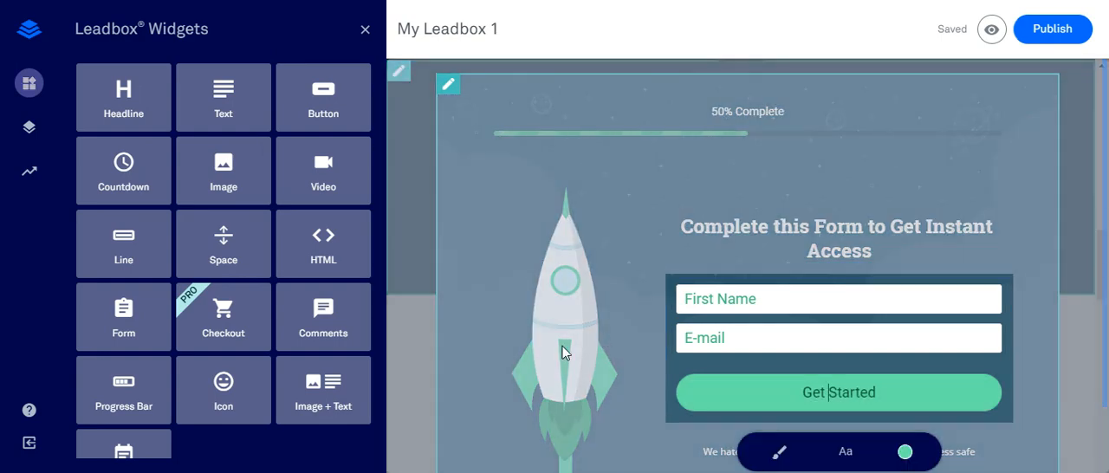
left_click(416, 213)
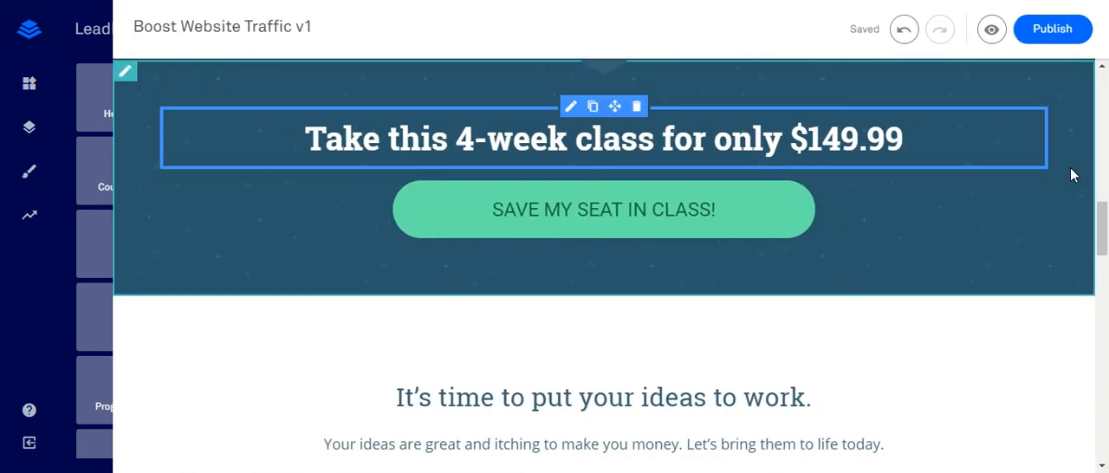
left_click(573, 224)
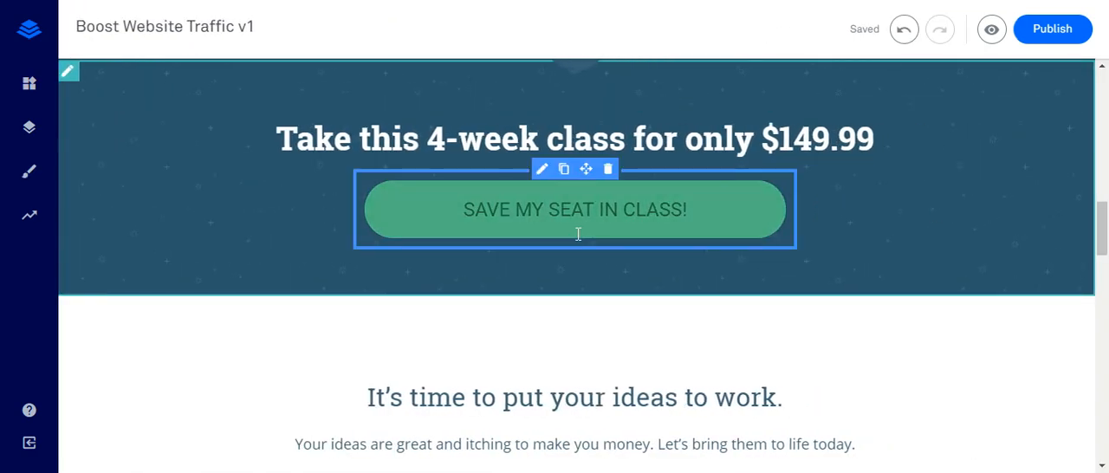
- Replace the "Take this 4-week class" headline above the "SAVE MY SEAT IN CLASS!" button with "Download this FREE SEO Software"
left_click(456, 140)
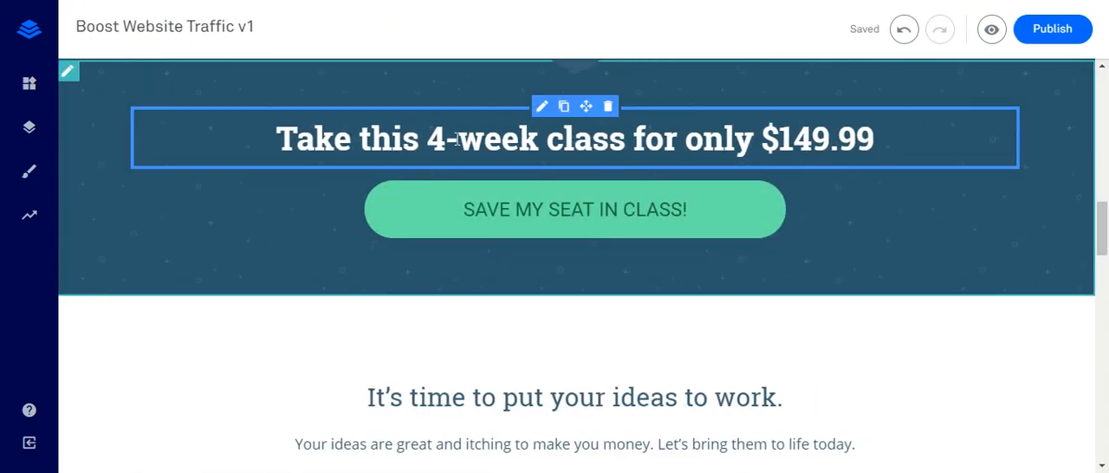
left_click(502, 138)
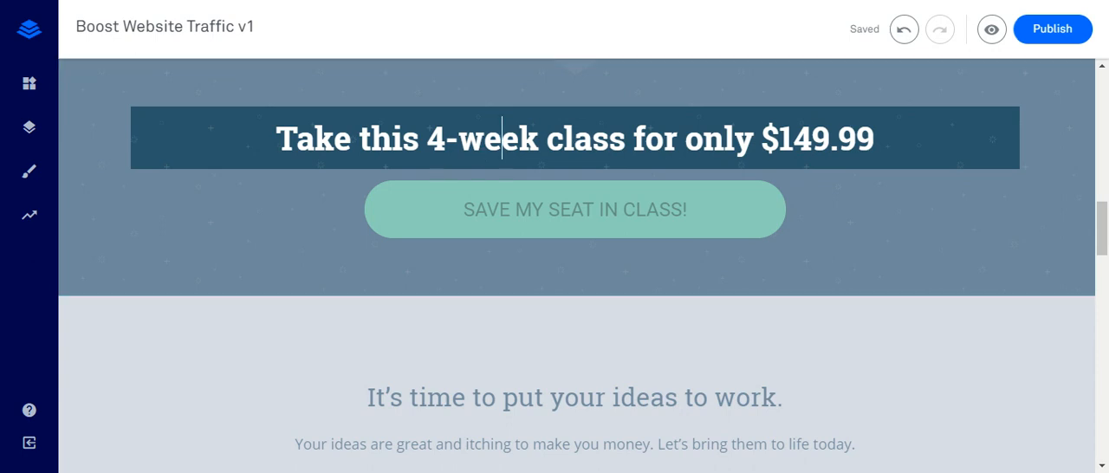
triple_click(474, 134)
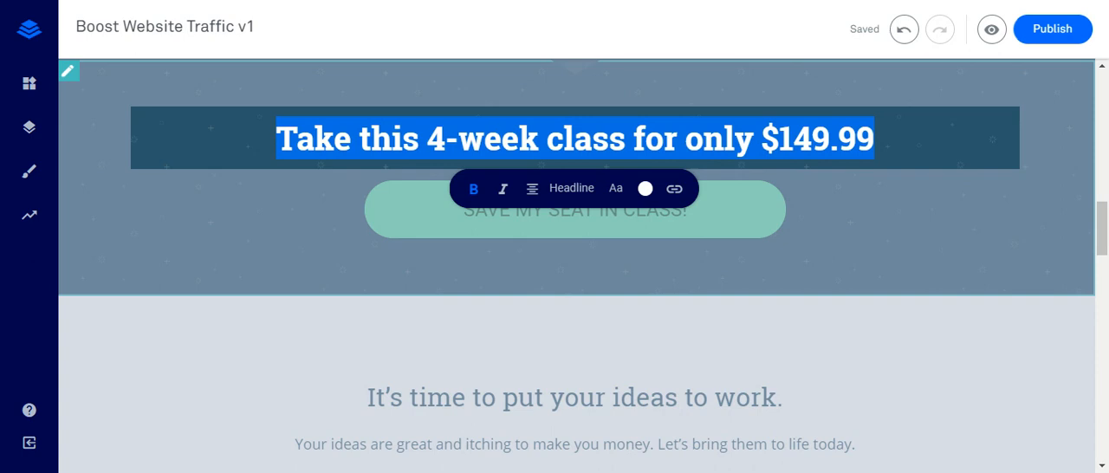
type("D")
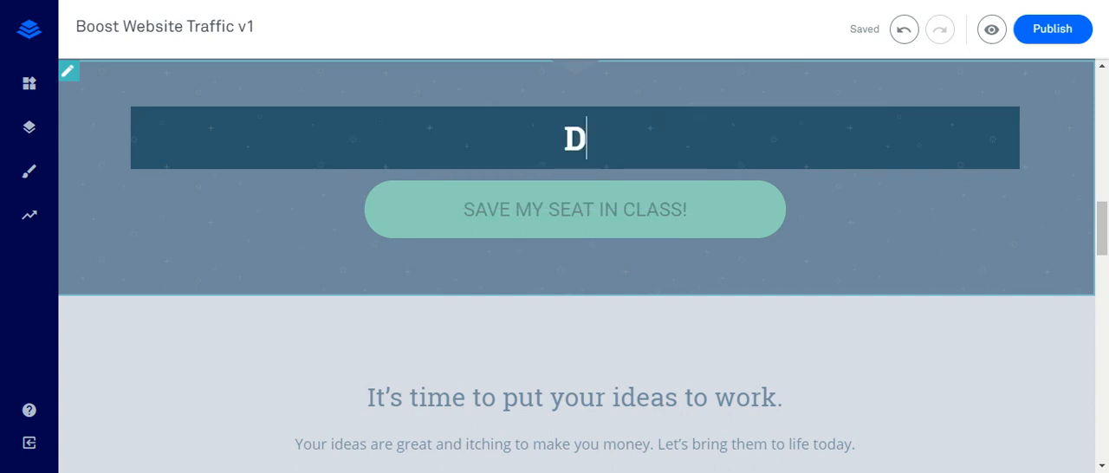
type("ownload th")
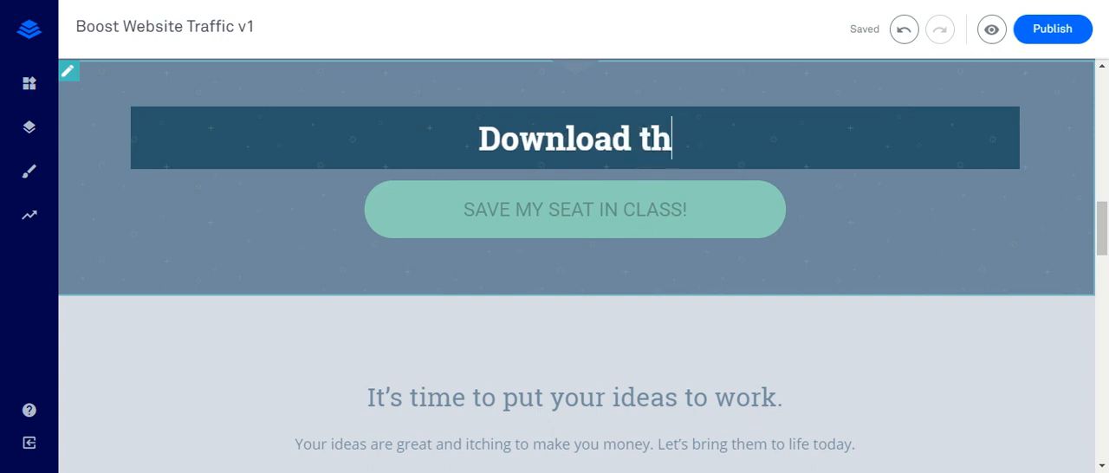
type("is FREE ")
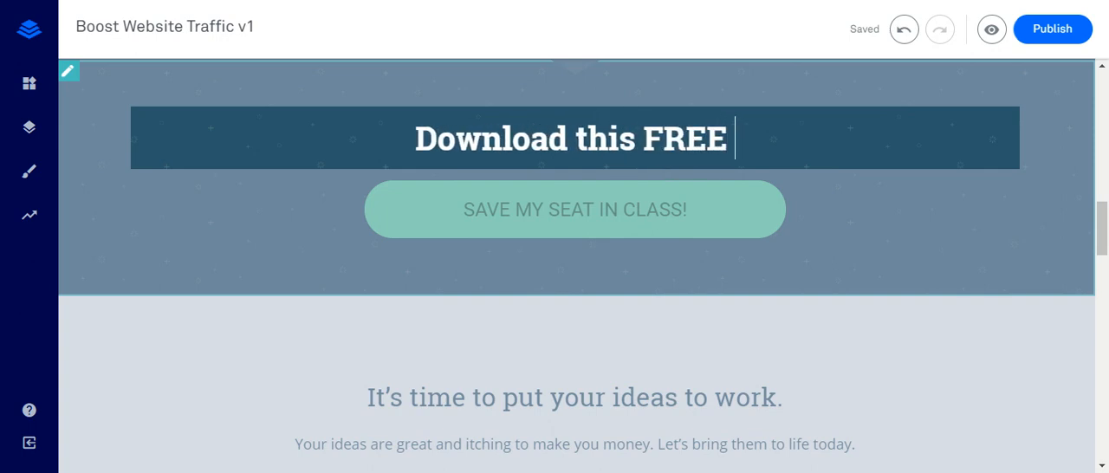
type("SEO Software")
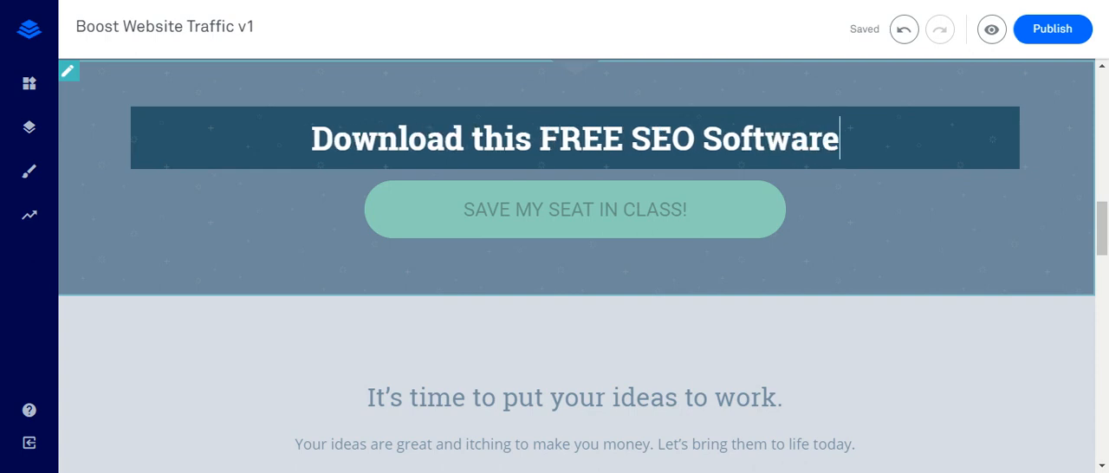
left_click(646, 216)
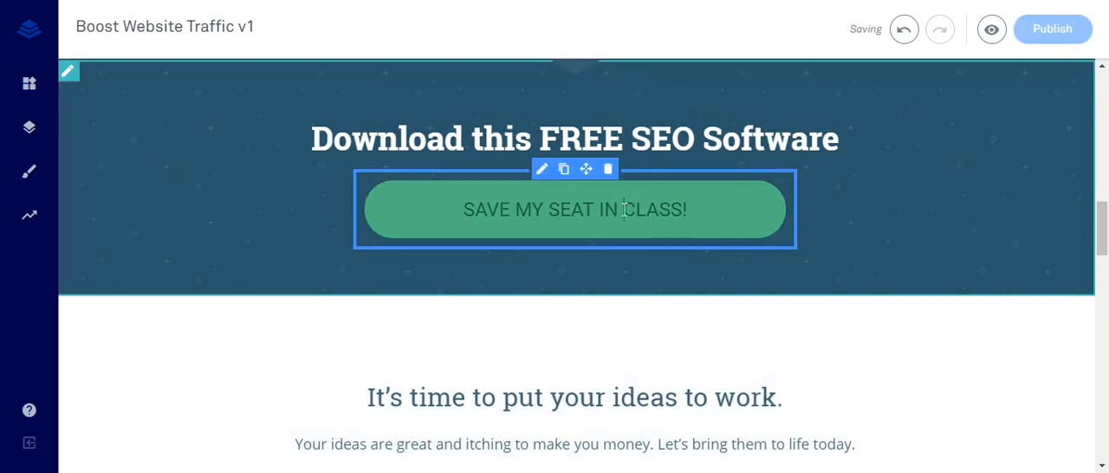
left_click(622, 209)
- Reword the start of the caption under the tie icon to "Help you see who is linking to you."
scroll(614, 178, "up", 4)
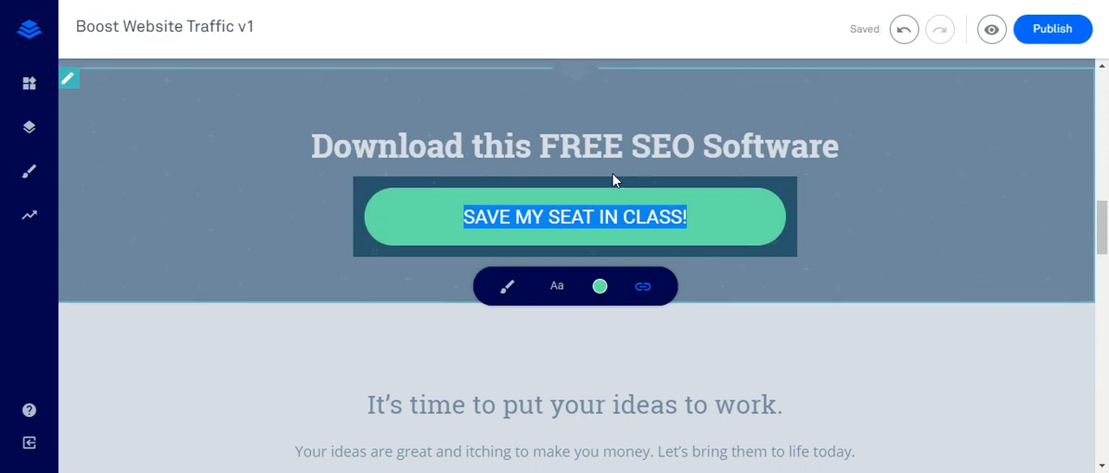
scroll(625, 208, "up", 4)
scroll(627, 229, "down", 4)
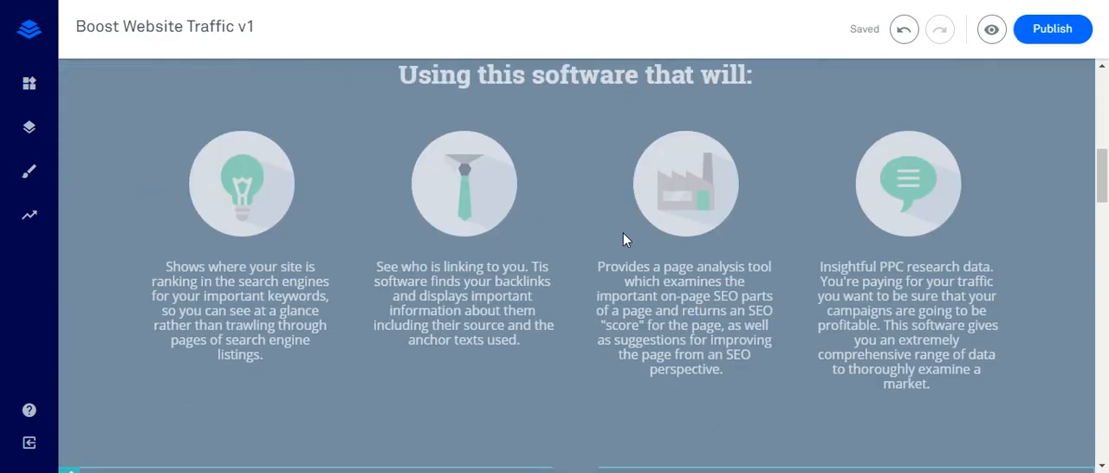
scroll(618, 236, "down", 1)
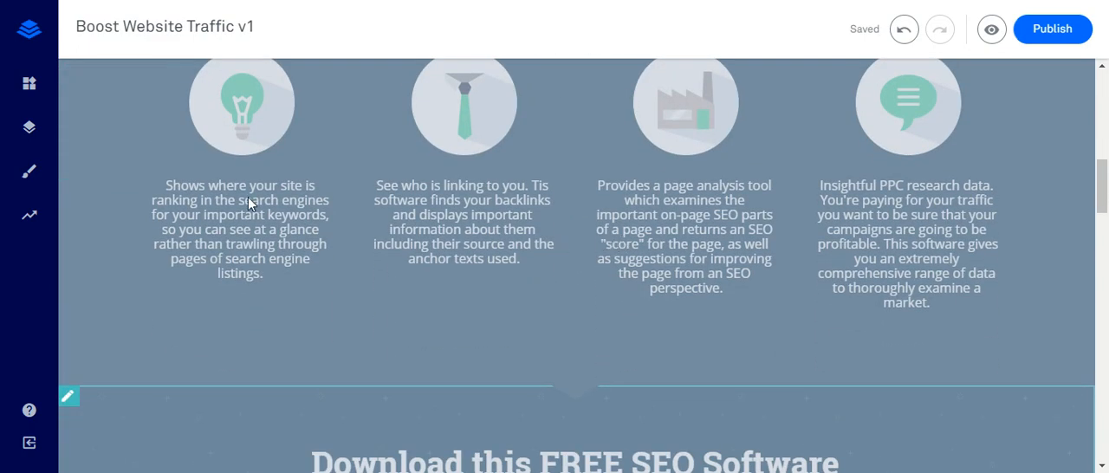
scroll(363, 221, "up", 3)
scroll(595, 240, "down", 2)
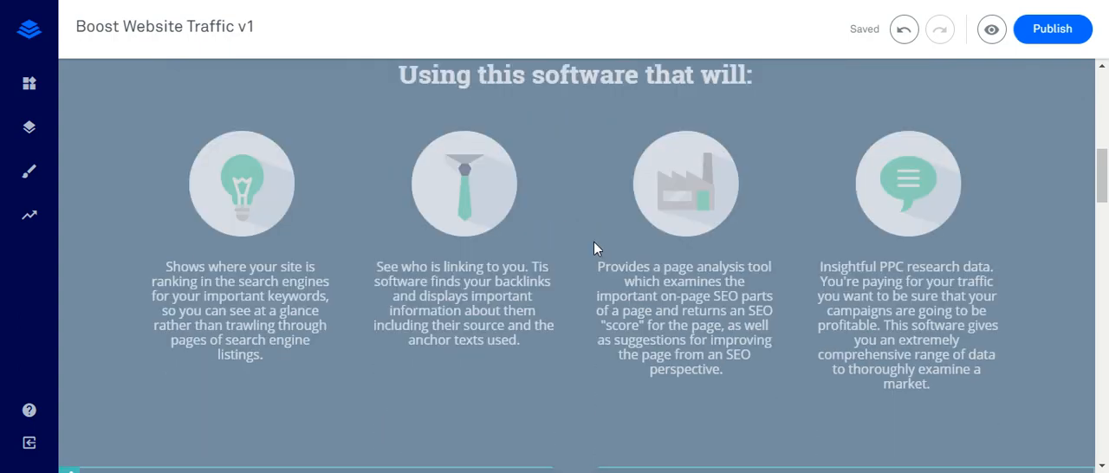
left_click(500, 289)
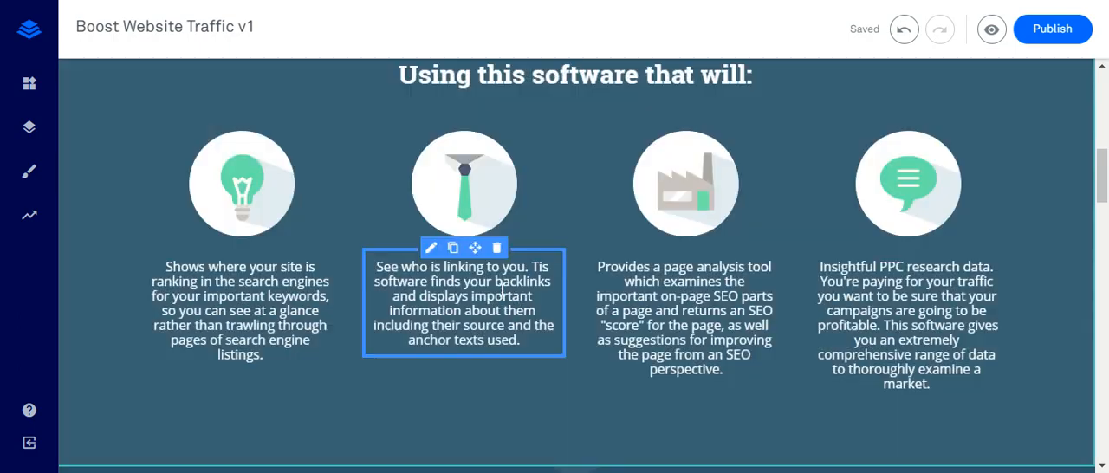
left_click(376, 266)
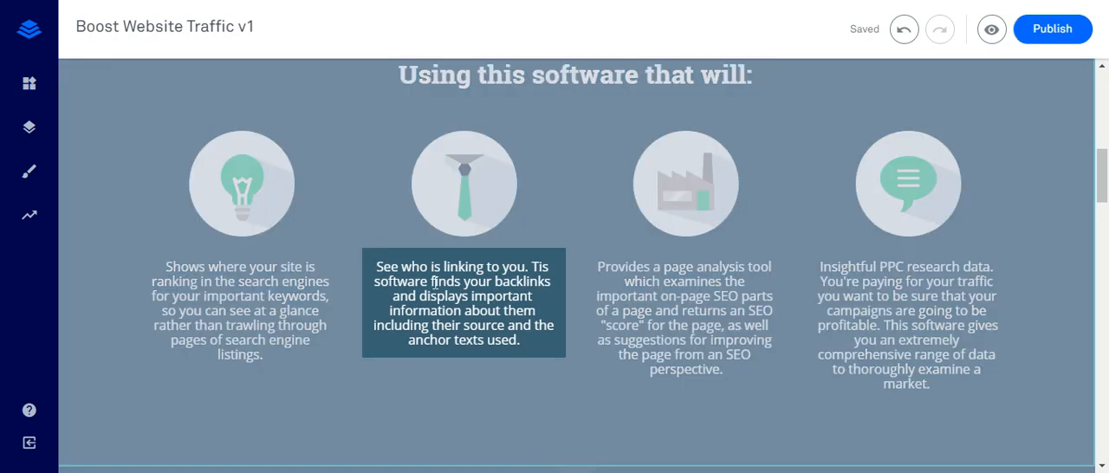
type("Hel")
type("p you")
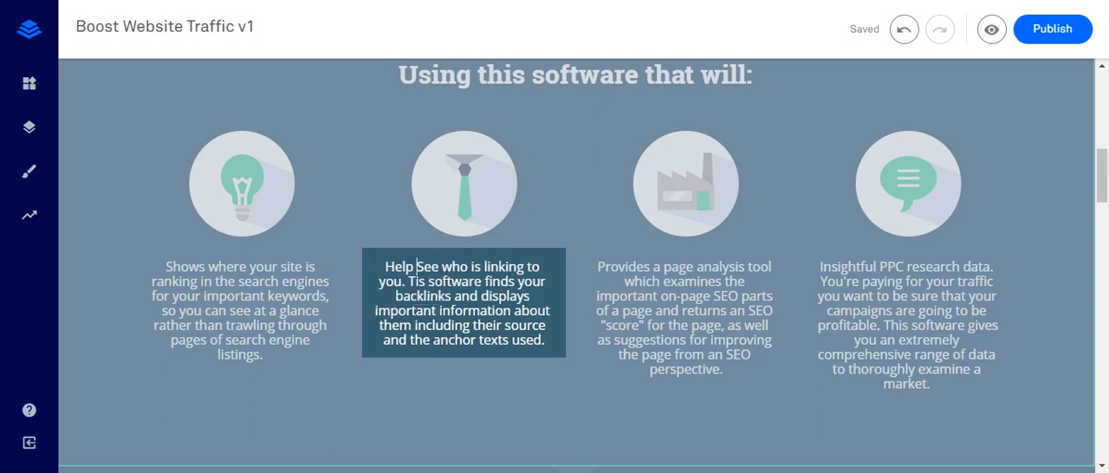
key("Delete")
type("s")
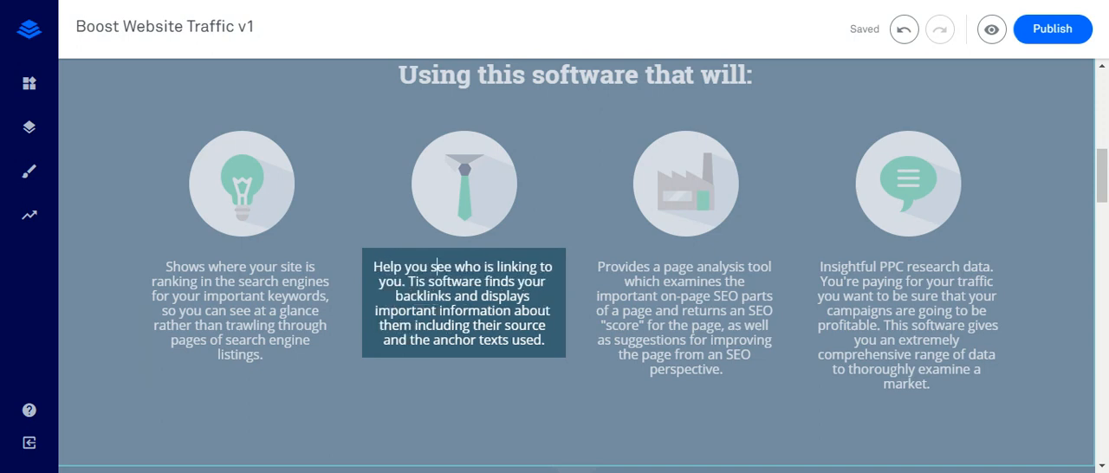
- Change the first word of the caption under the light bulb icon to "Show"
left_click(192, 262)
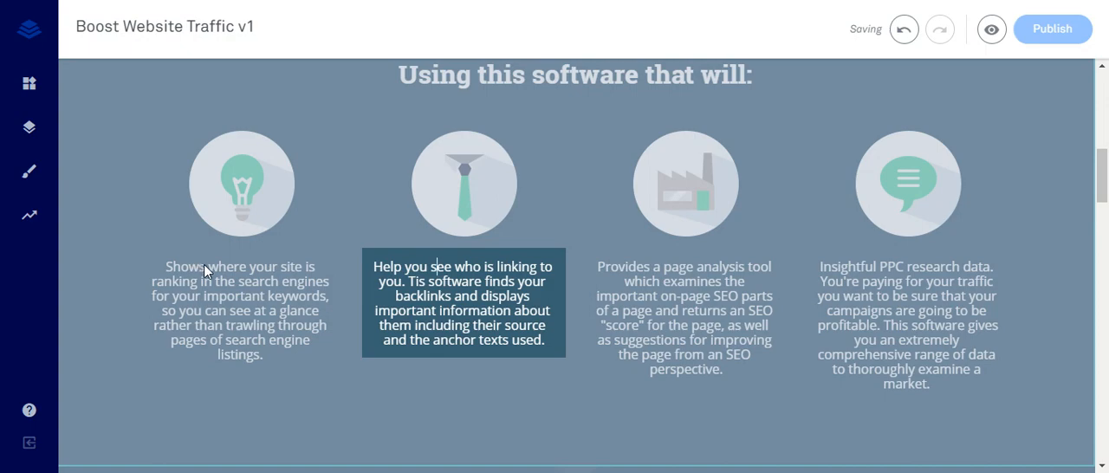
left_click(203, 266)
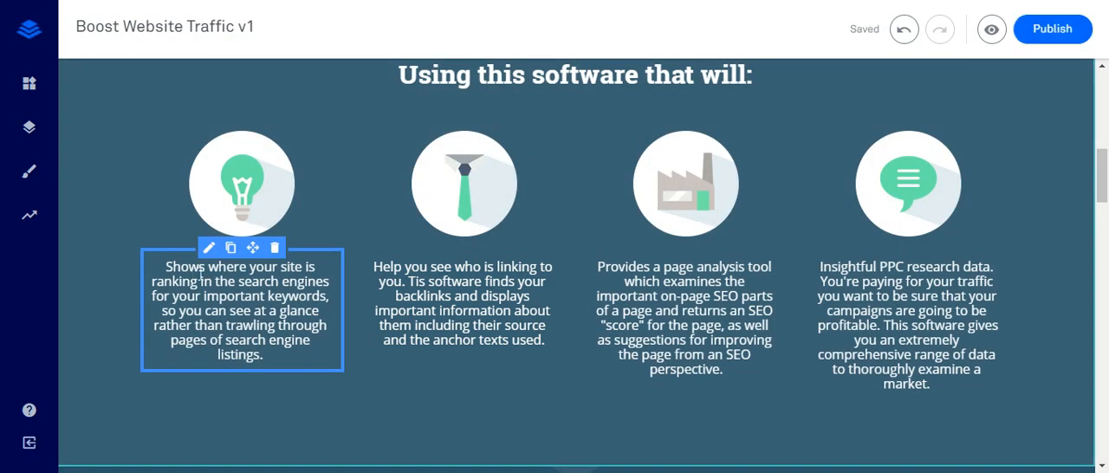
left_click(207, 271)
key("BackSpace")
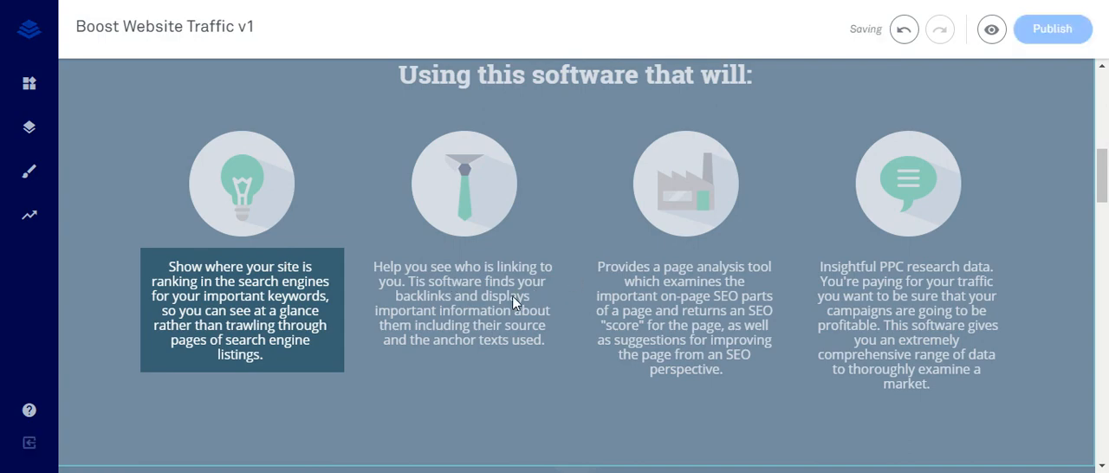
- Remove the word "will" from the heading above the four icons so it reads "Using this software that :"
left_click(404, 277)
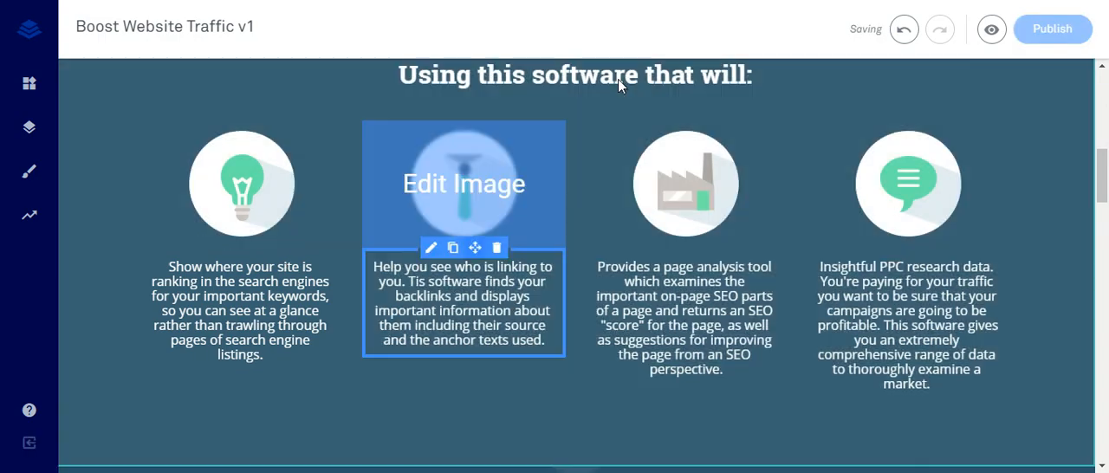
double_click(724, 77)
key("BackSpace")
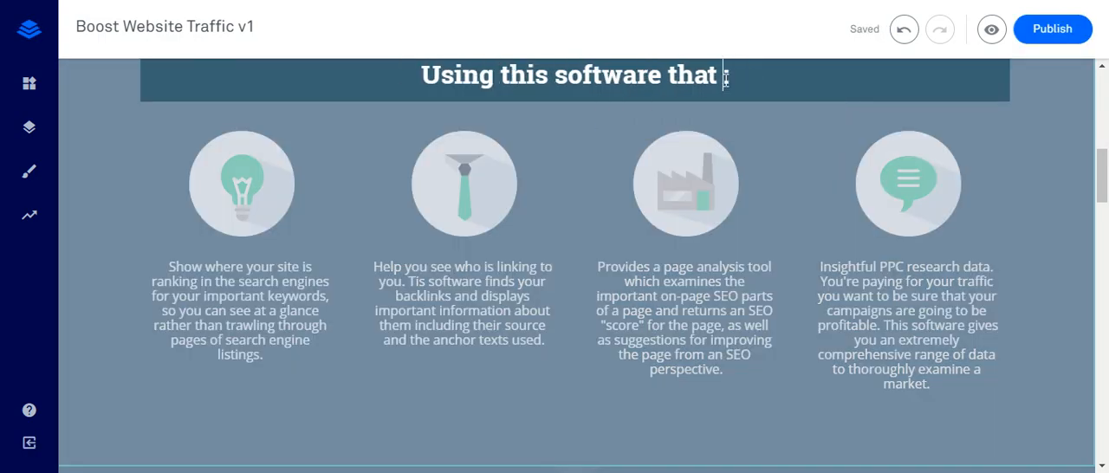
- Change the opening word of the light bulb caption to "Shows" and that of the tie caption to "Helps"
left_click(208, 277)
left_click(204, 267)
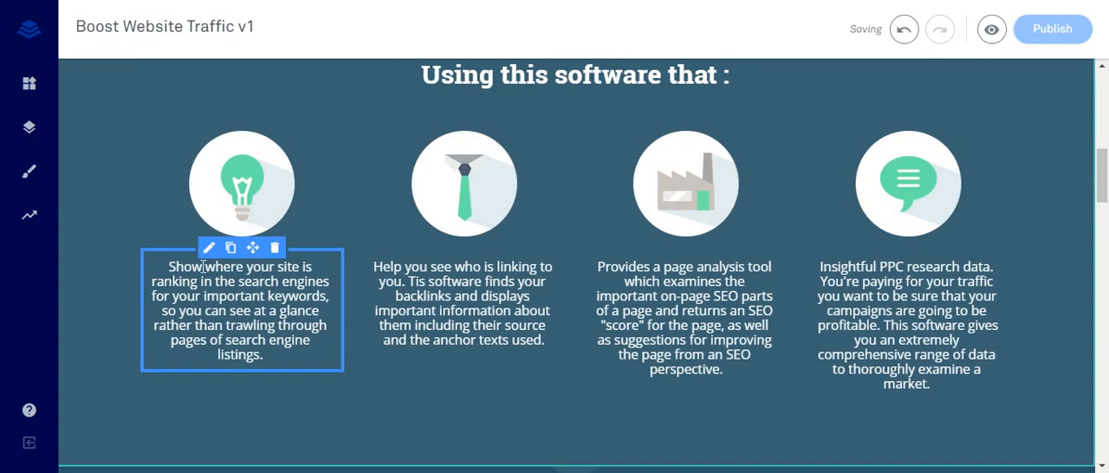
type("s")
left_click(400, 268)
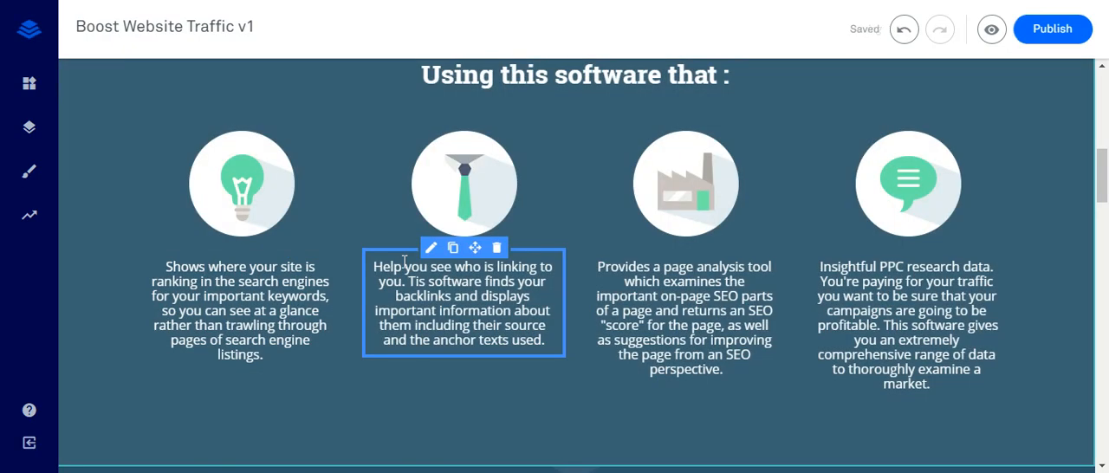
left_click(407, 267)
type("s")
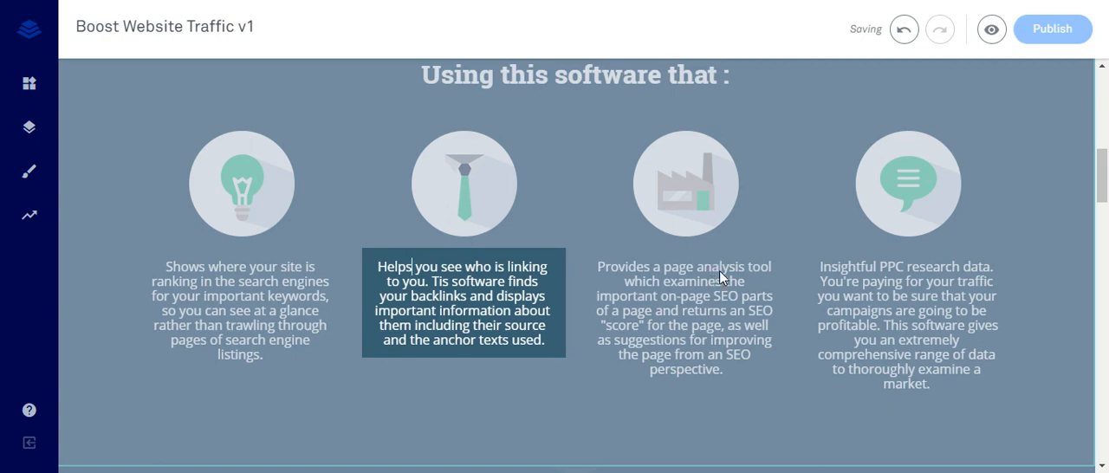
- Reword the start of the caption under the speech bubble icon to "Provides insightful PPC research data."
left_click(851, 288)
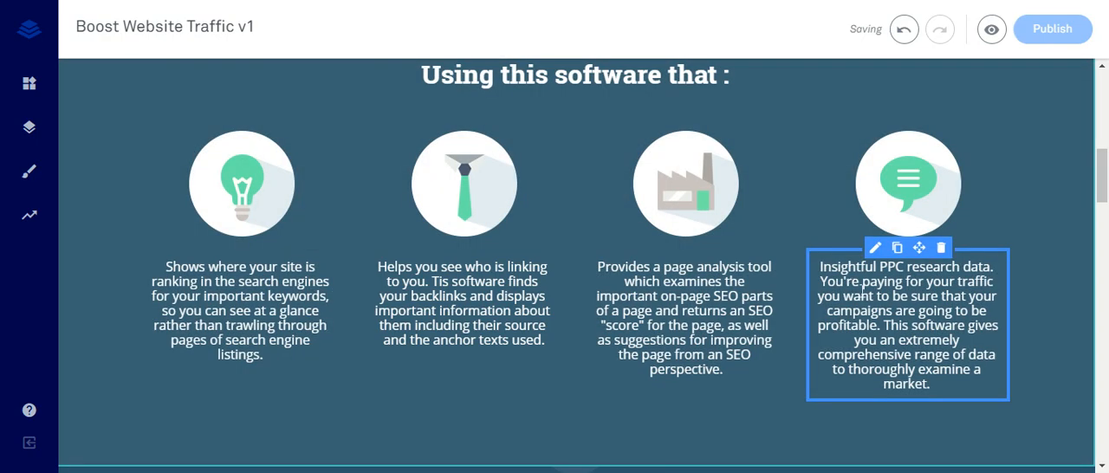
left_click(823, 267)
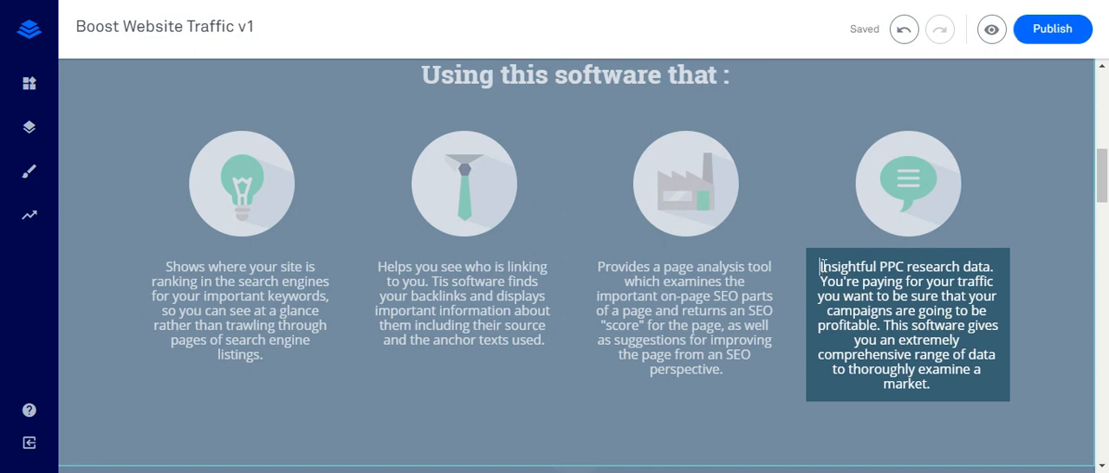
type("Provides Insightful PPC")
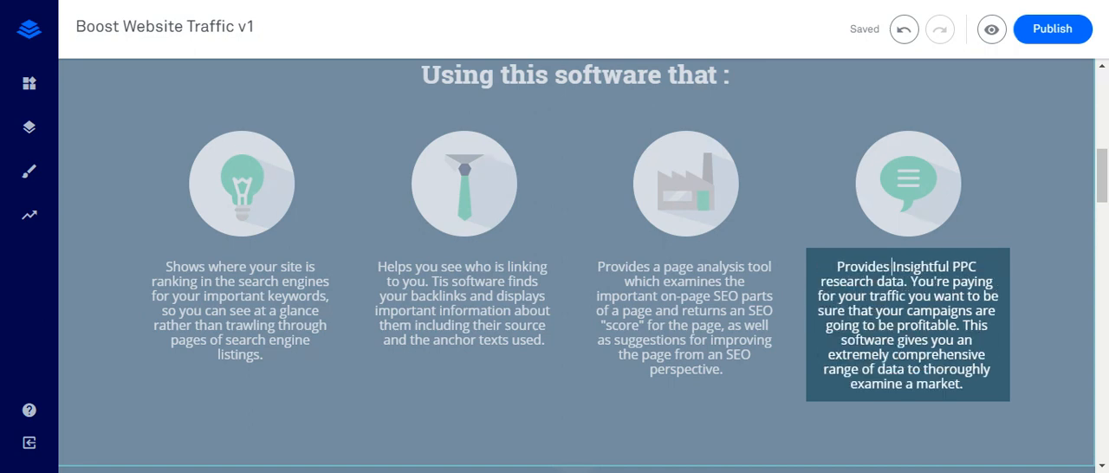
key("Delete")
type("i")
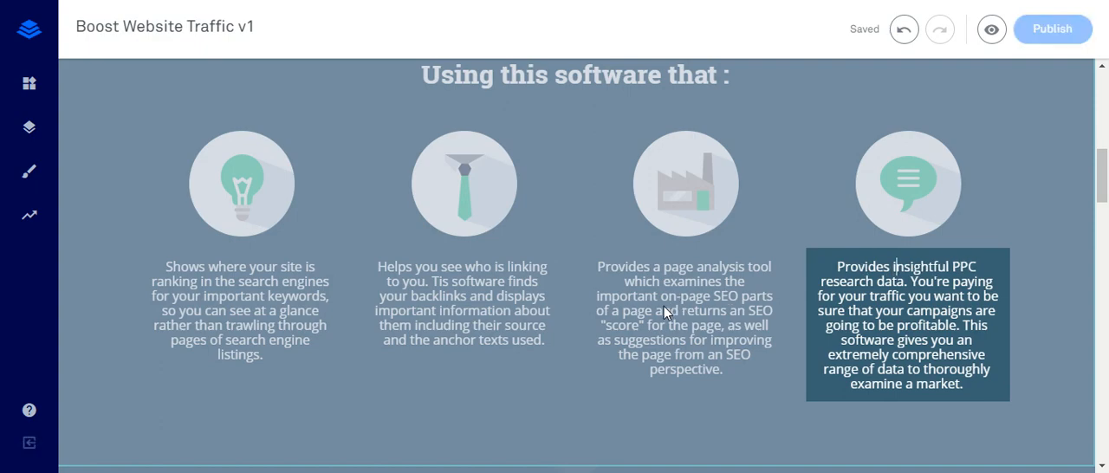
scroll(559, 322, "down", 2)
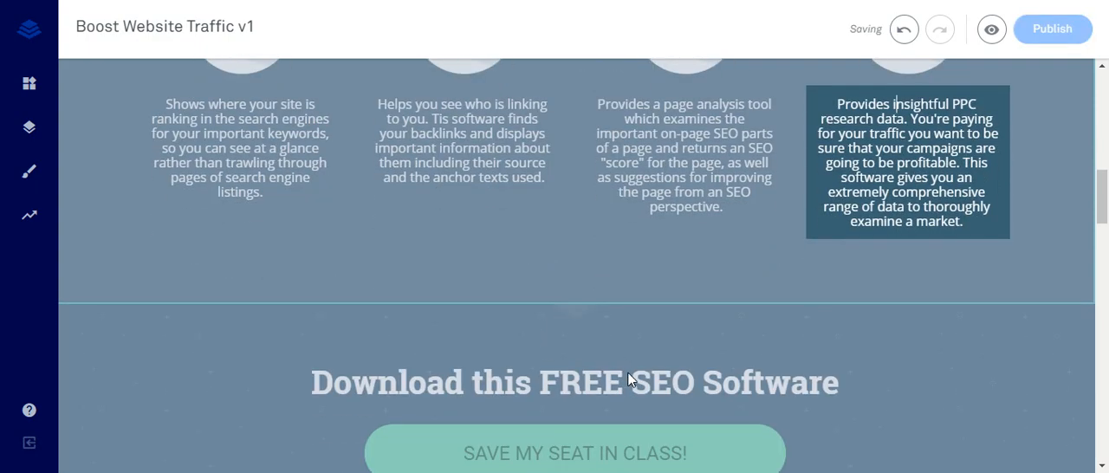
left_click(584, 384)
left_click(575, 448)
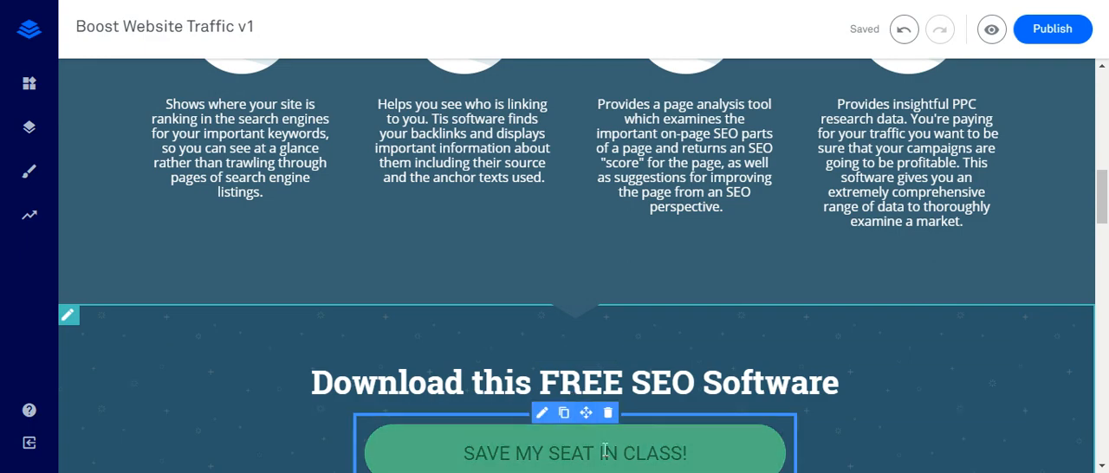
double_click(572, 447)
triple_click(571, 447)
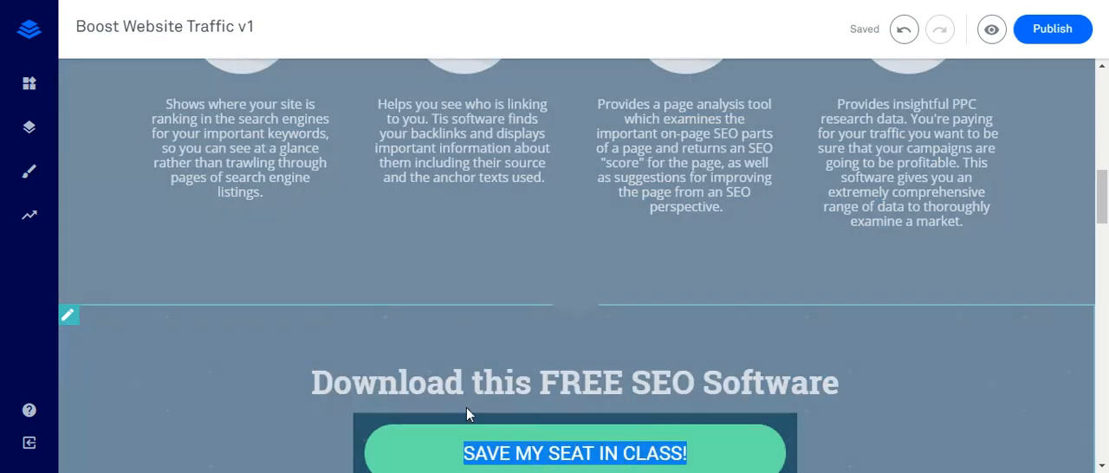
- Reword the "Download this FREE SEO Software" heading to "Are you interested in this FREE SEO Software?"
left_click(395, 379)
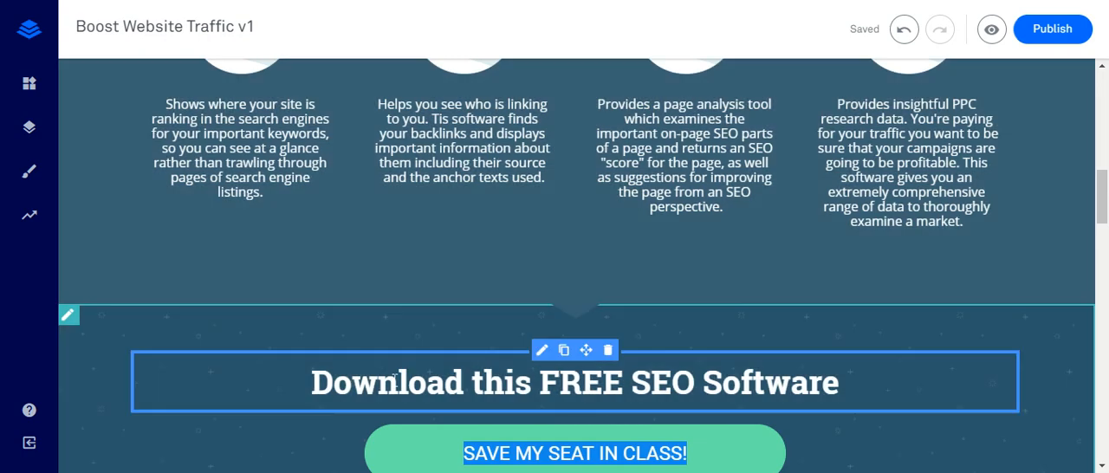
left_click(312, 383)
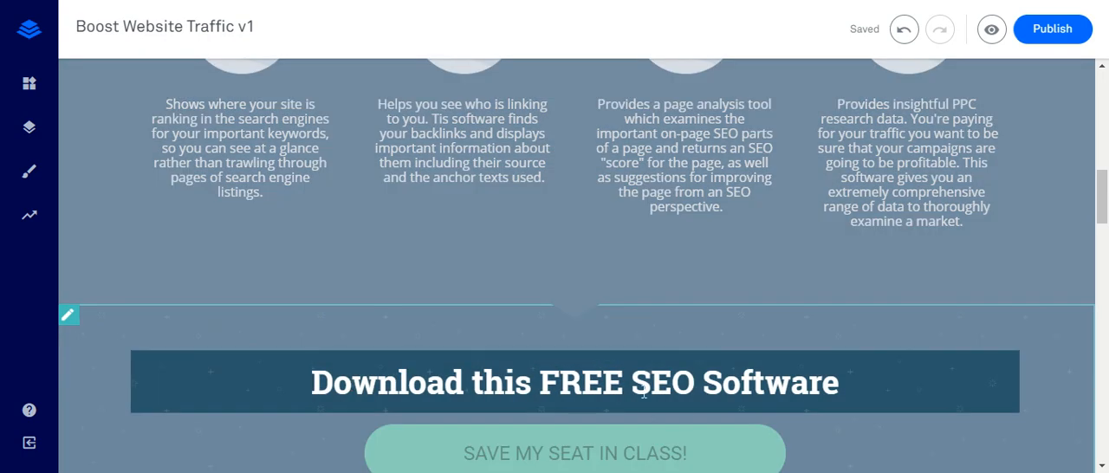
left_click(483, 382)
key("Right")
key("Right")
key("Right")
left_click(334, 382)
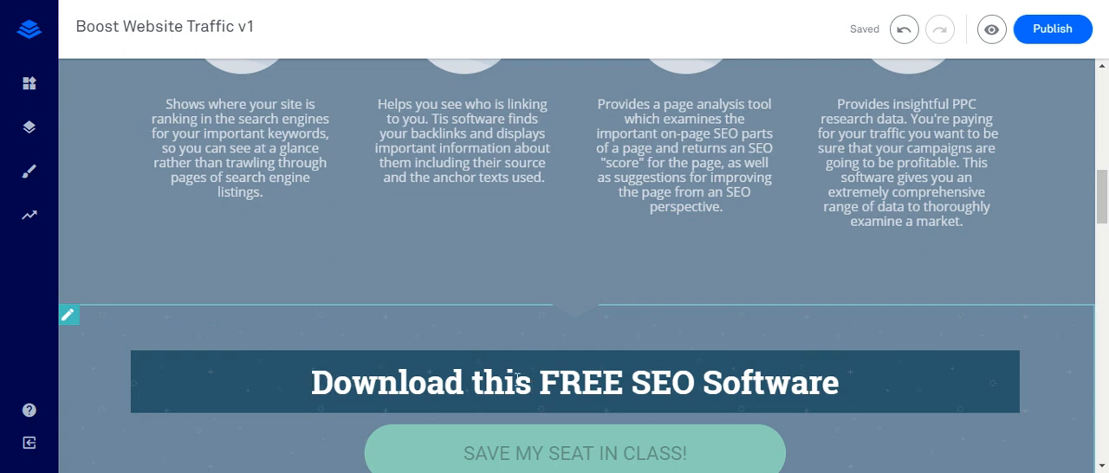
double_click(439, 385)
type("Are you in")
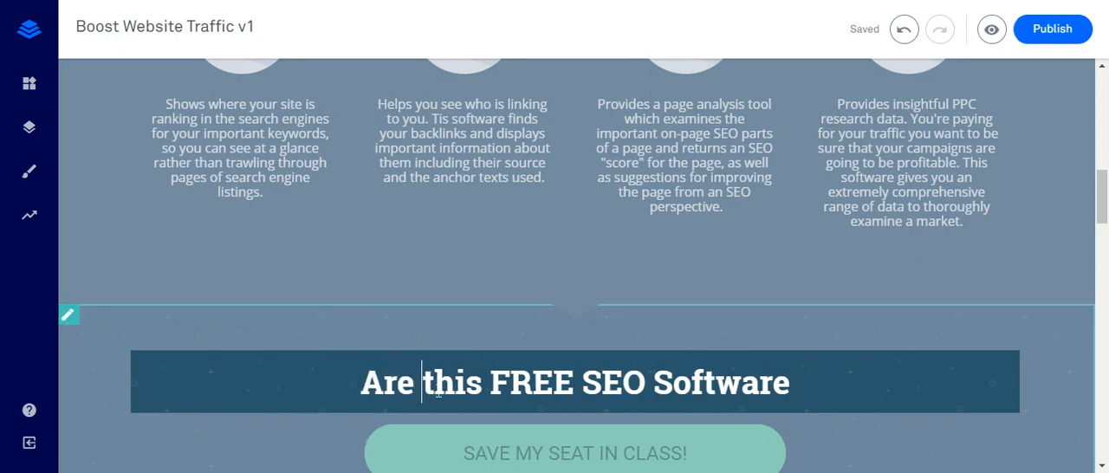
type("terest")
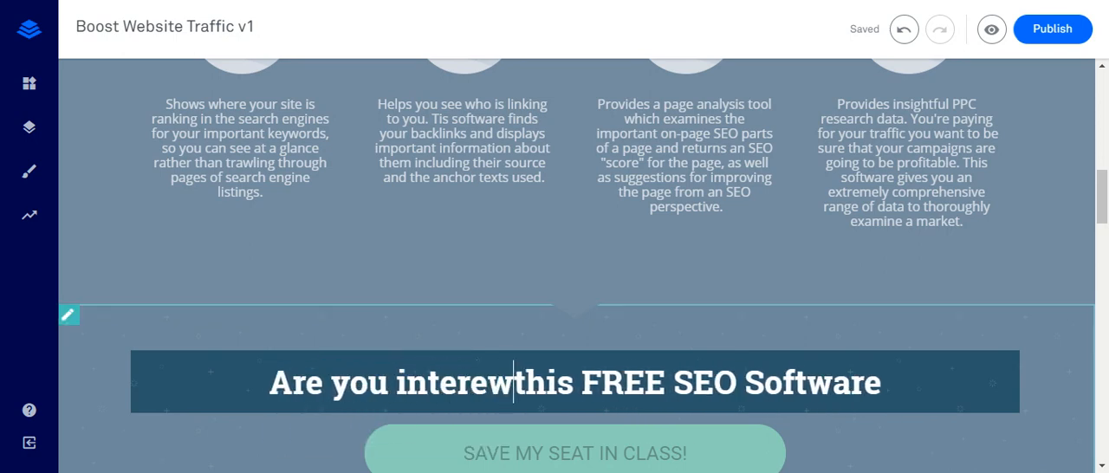
type("ed")
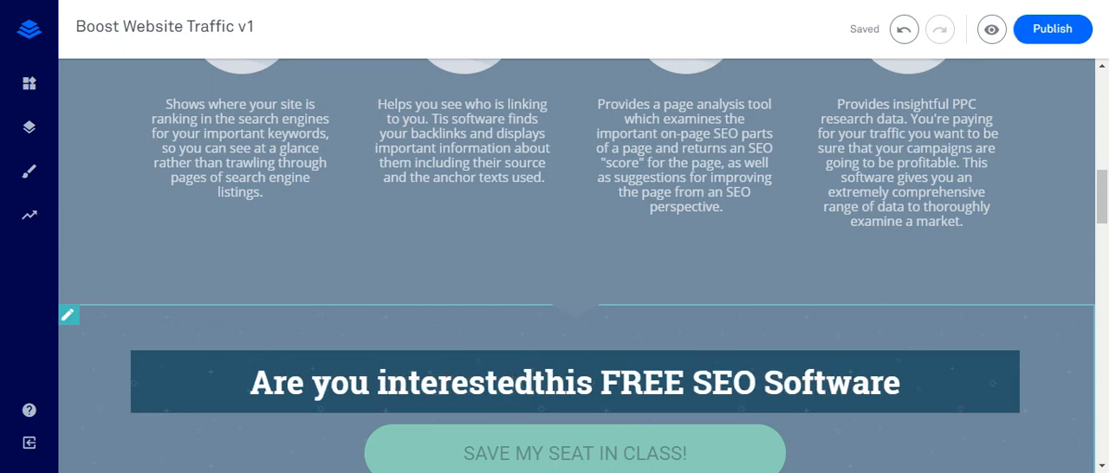
type(" in")
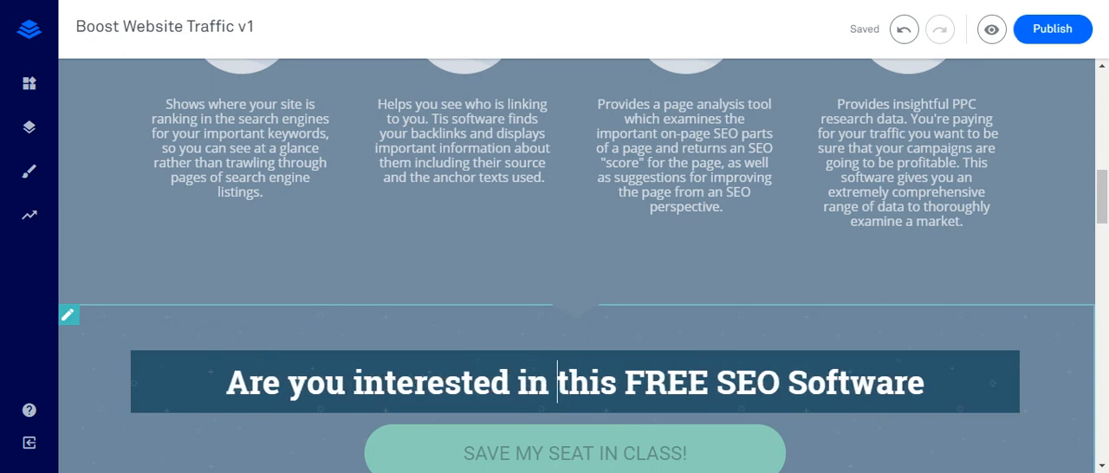
left_click(929, 382)
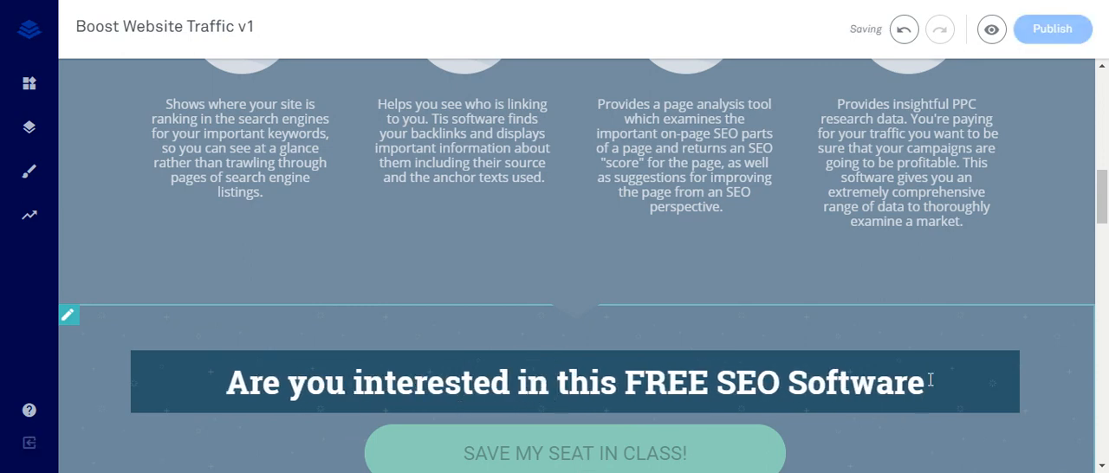
type("?")
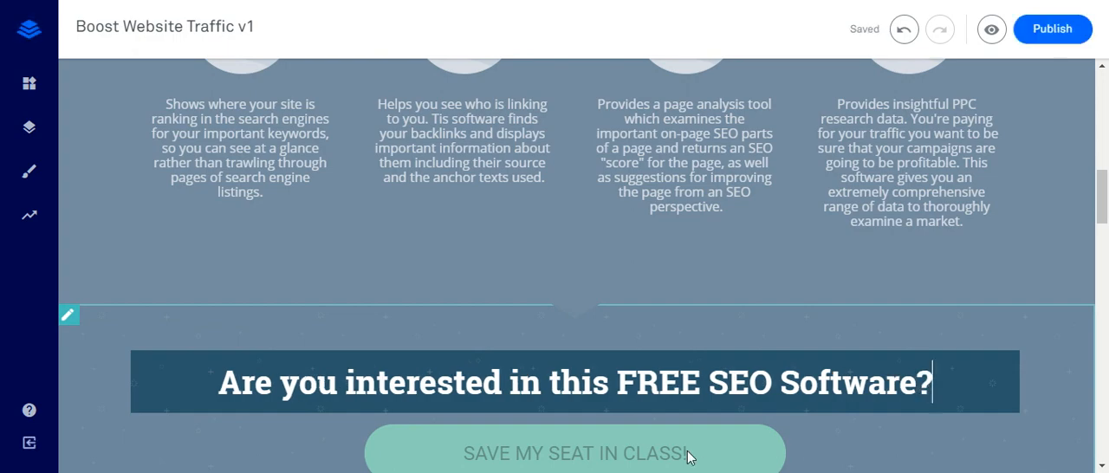
- Replace the text of the green button below the SEO software heading with "YES I AM!"
left_click(665, 452)
triple_click(647, 449)
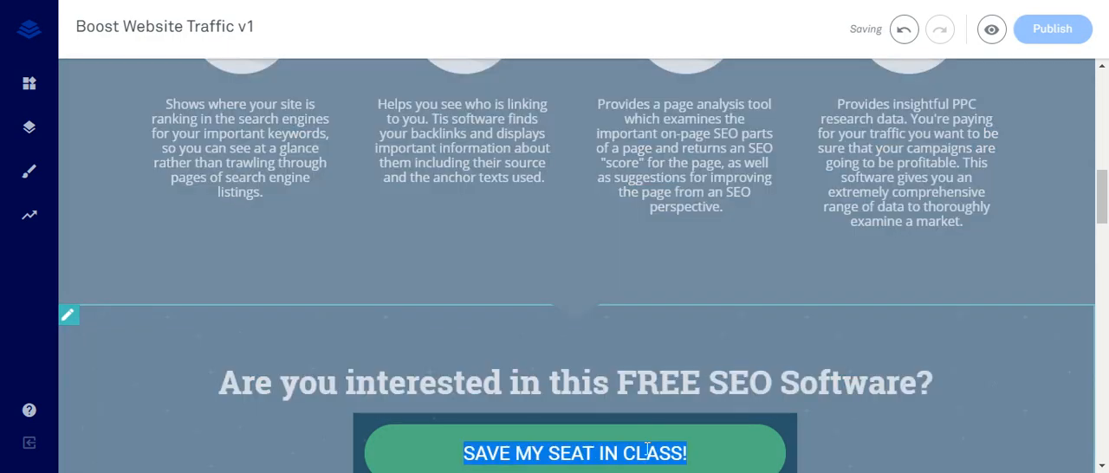
type("Yes I AM")
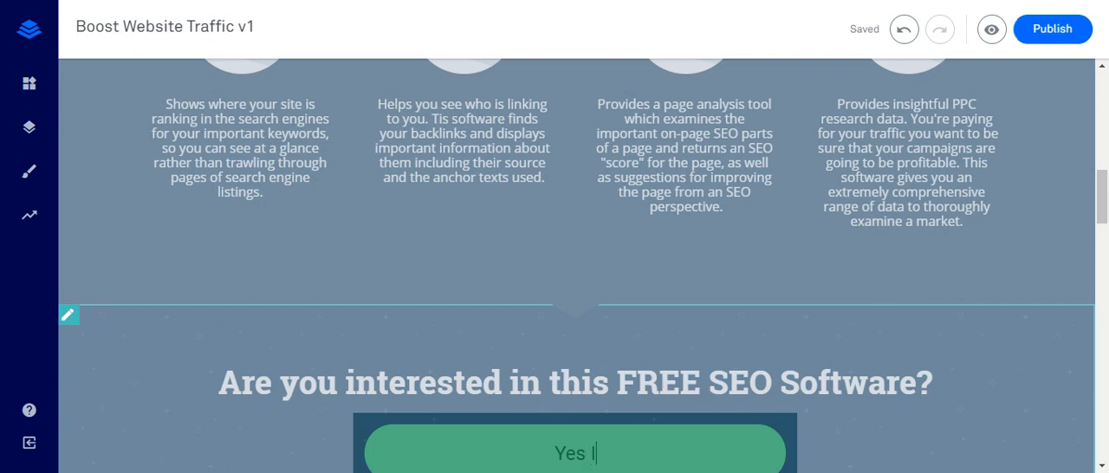
key("BackSpace")
key("BackSpace")
key("BackSpace")
key("BackSpace")
key("BackSpace")
key("BackSpace")
key("BackSpace")
type("ES I AM!")
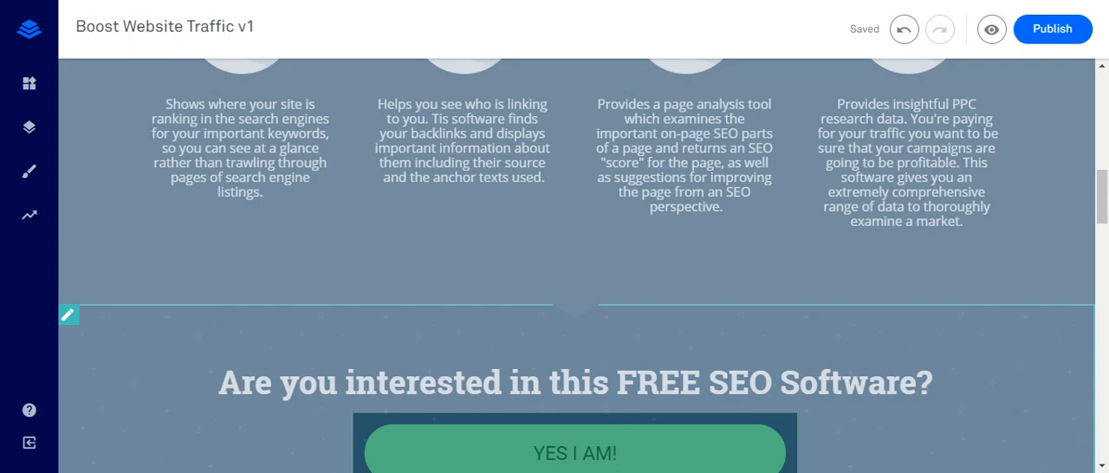
- Open the Leadbox linked to the "YES I AM!" button, change its form button text to "Let's Get Started" and close it
scroll(847, 263, "down", 2)
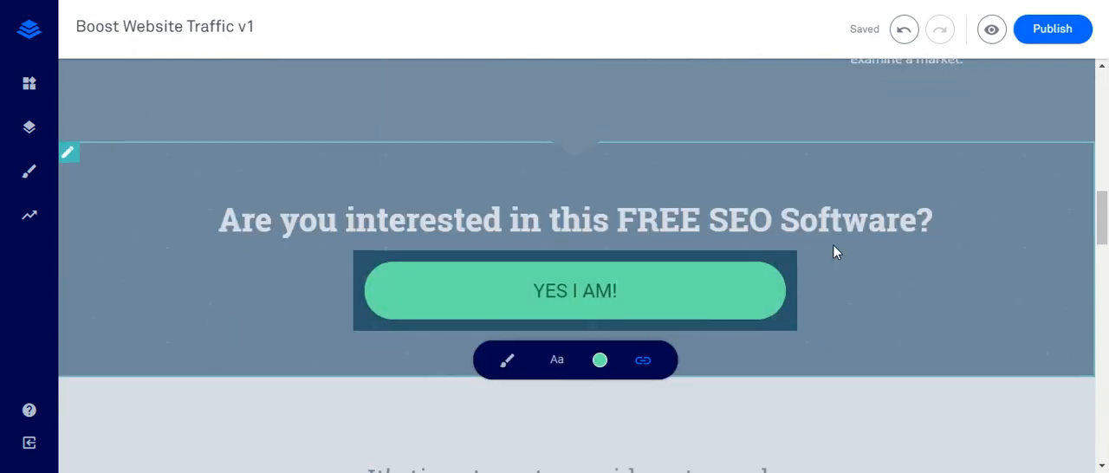
left_click(833, 246)
left_click(682, 309)
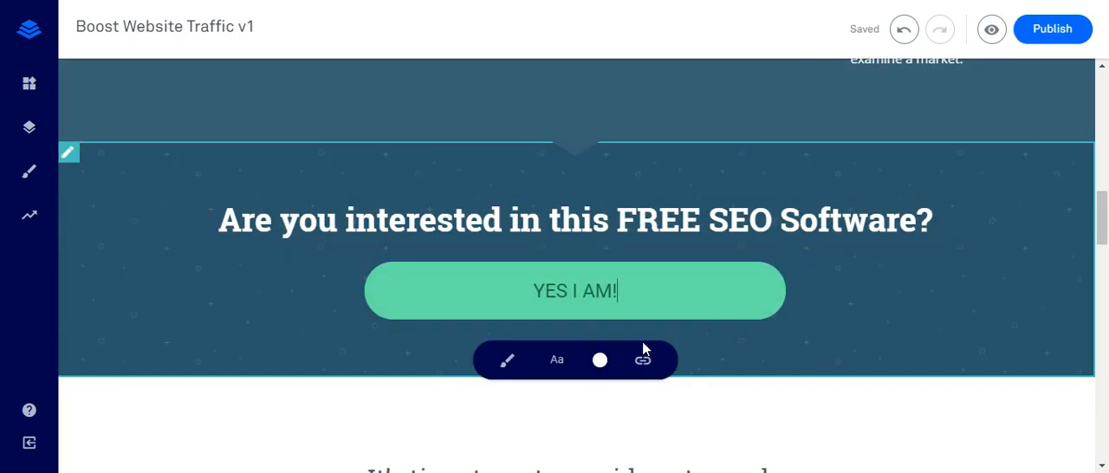
left_click(640, 361)
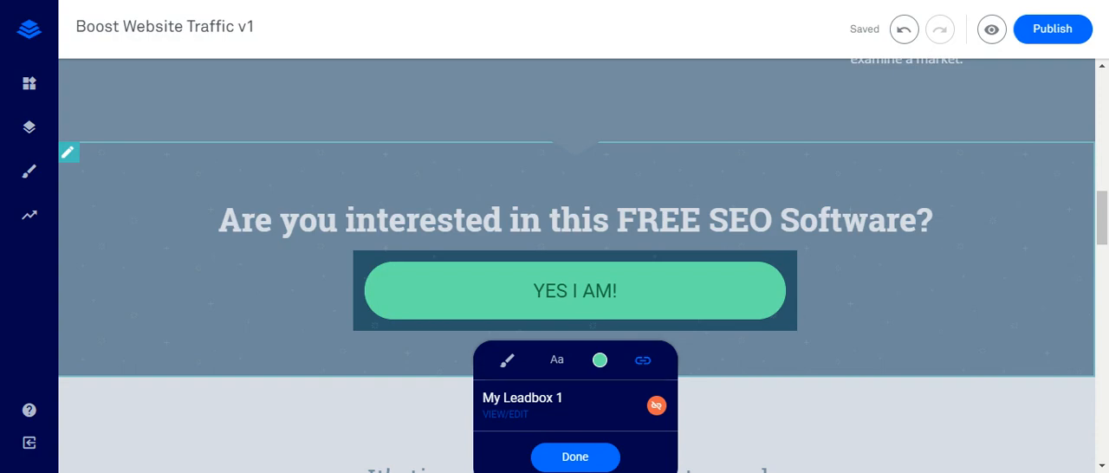
left_click(518, 416)
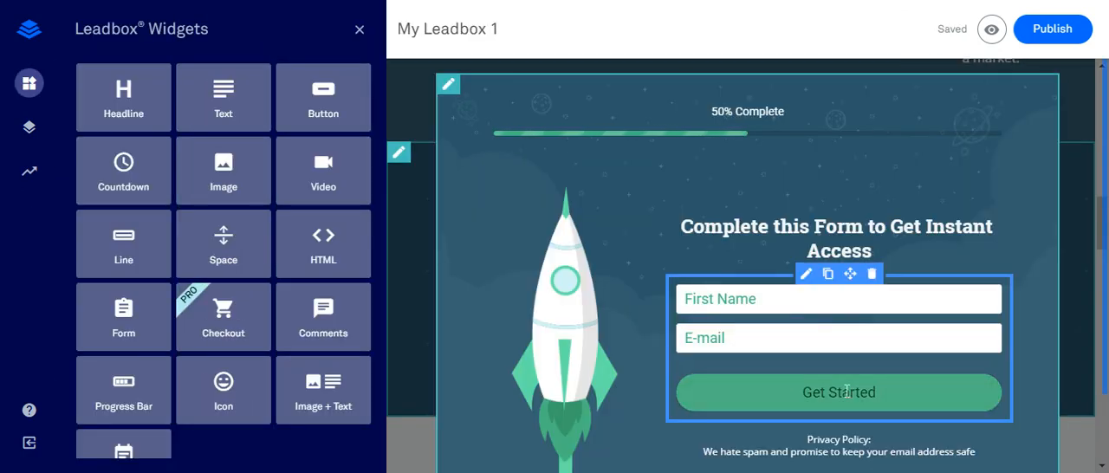
left_click(808, 403)
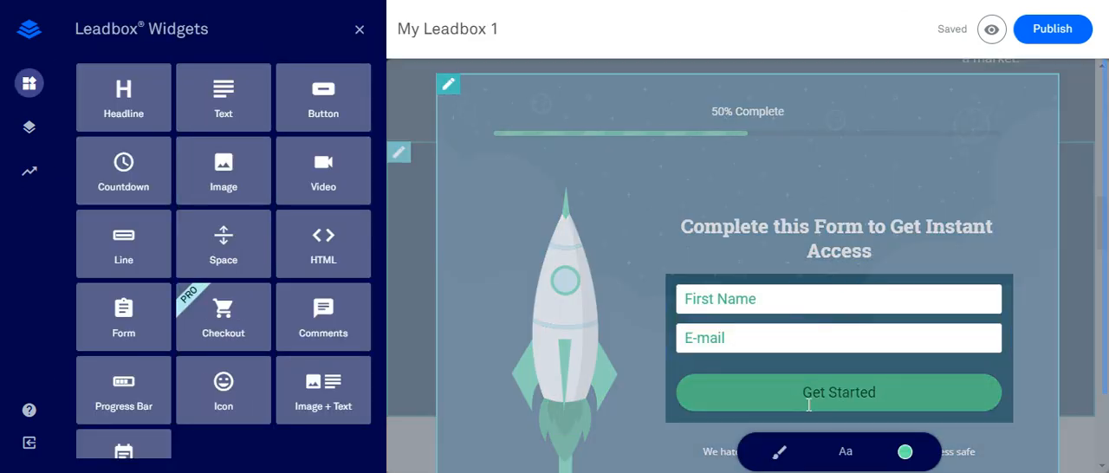
type("Le")
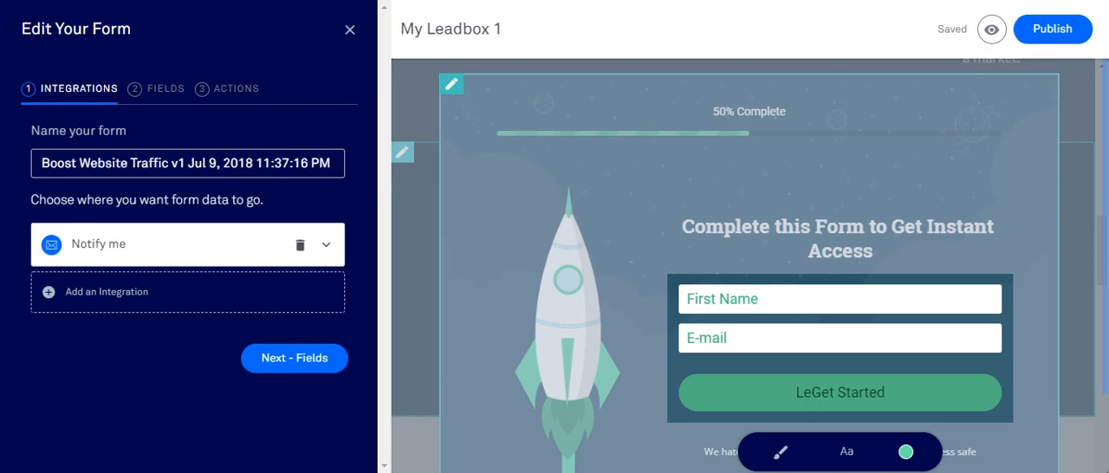
type("t's")
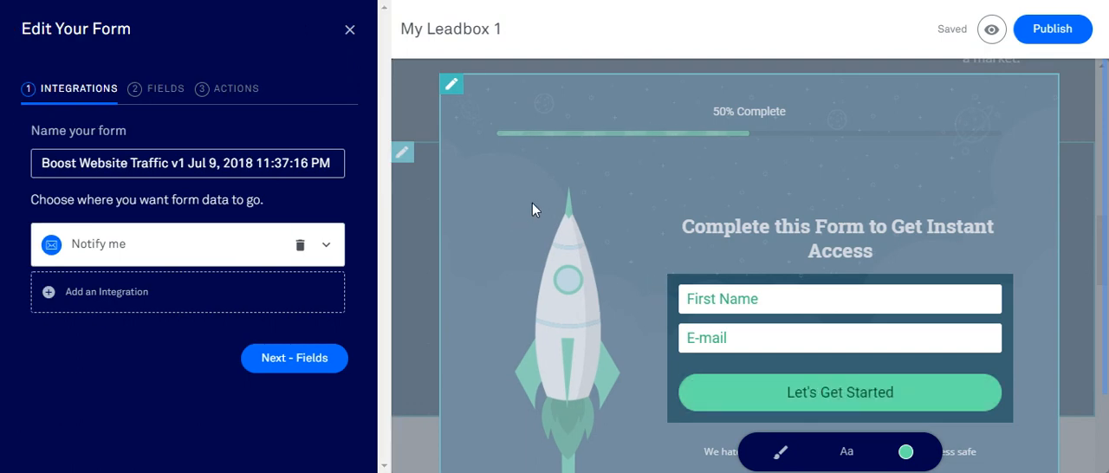
left_click(675, 243)
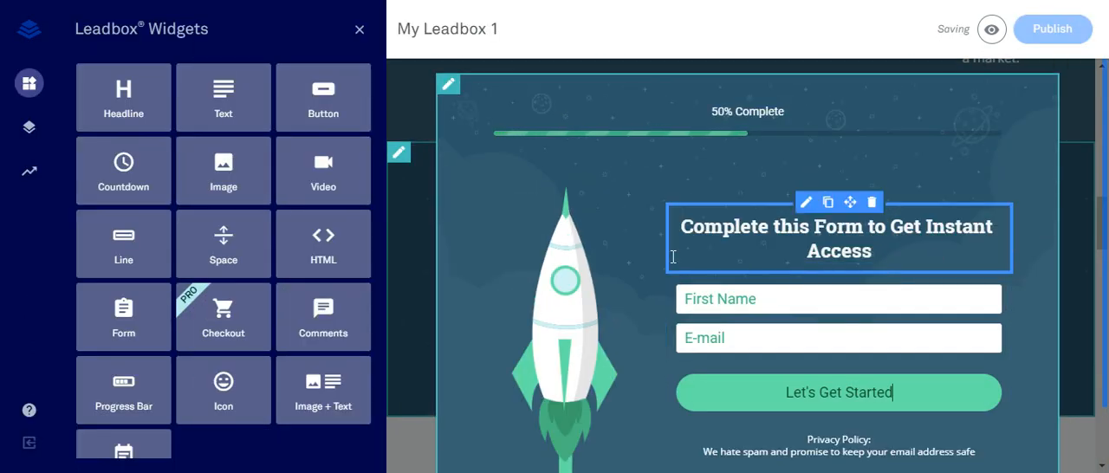
left_click(359, 33)
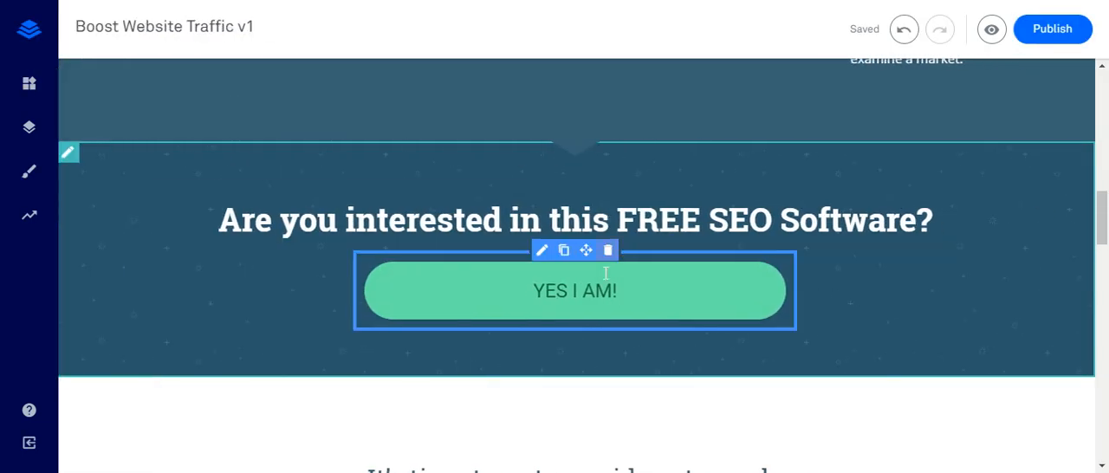
- Hide the Bottom CTA, Testimonial and Features sections in the page layout
scroll(584, 337, "down", 3)
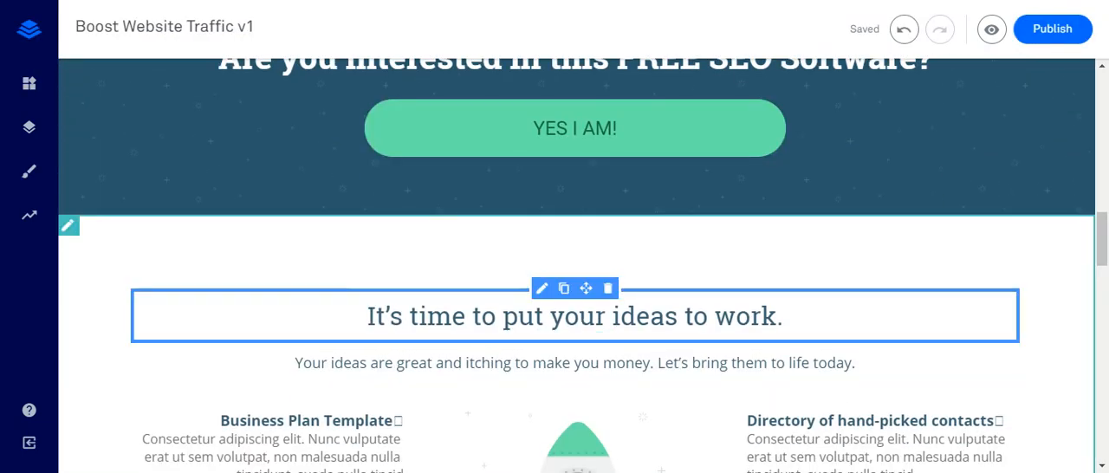
scroll(429, 326, "down", 5)
scroll(475, 366, "down", 8)
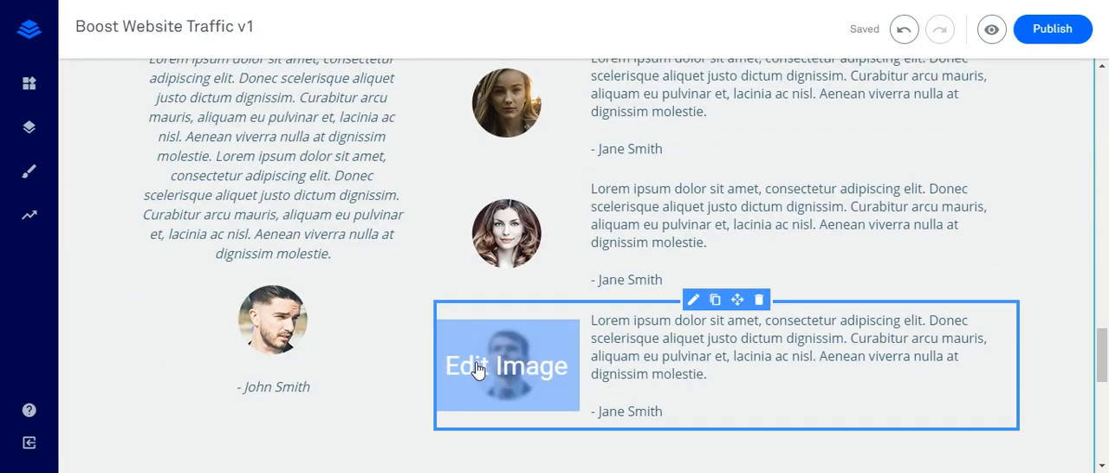
scroll(104, 124, "up", 10)
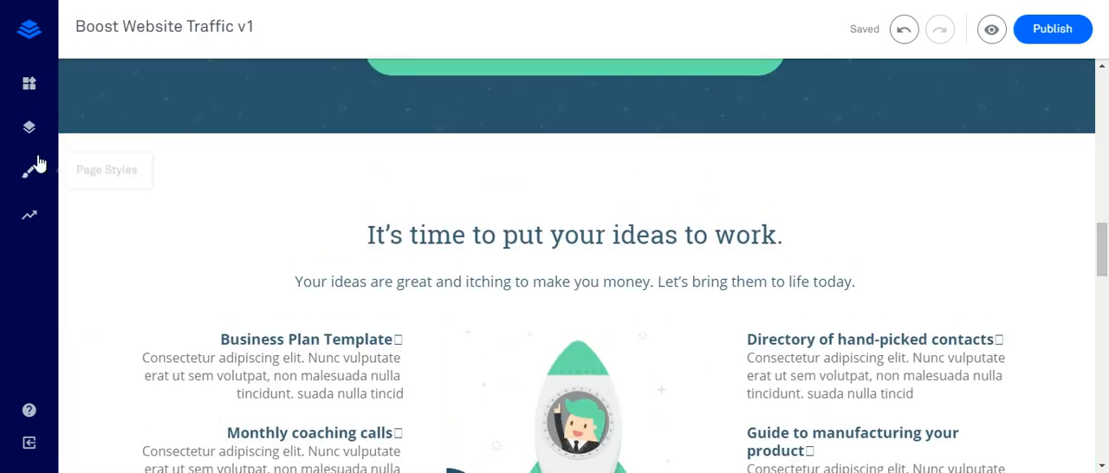
left_click(29, 131)
left_click(29, 131)
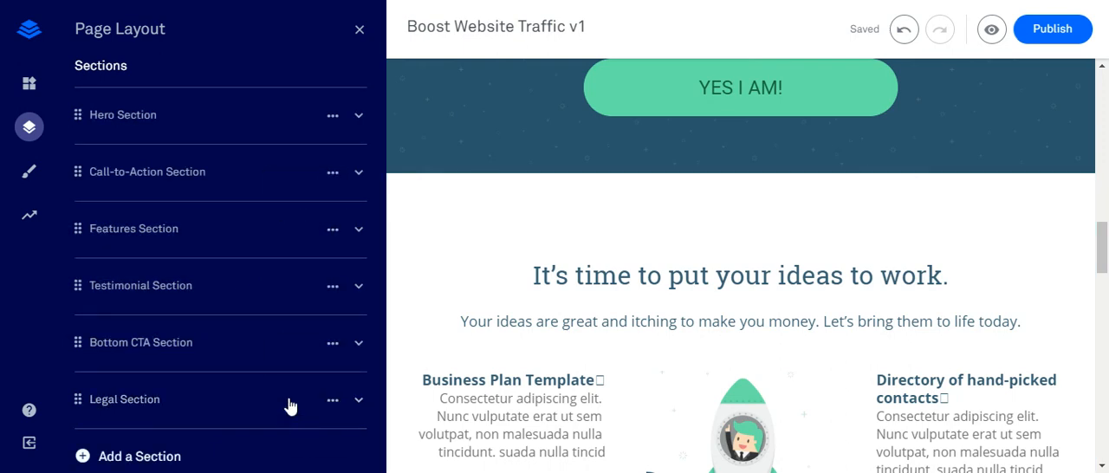
scroll(289, 407, "down", 1)
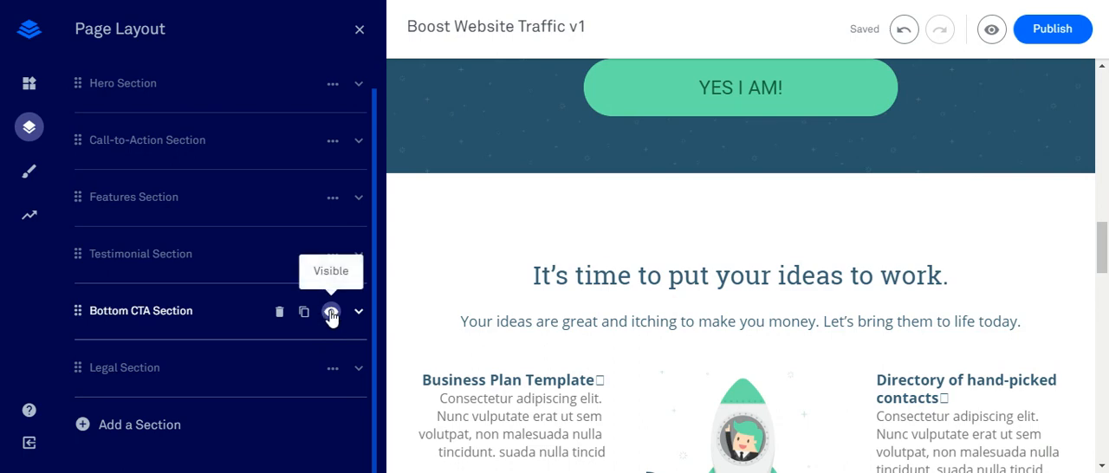
left_click(331, 313)
left_click(332, 255)
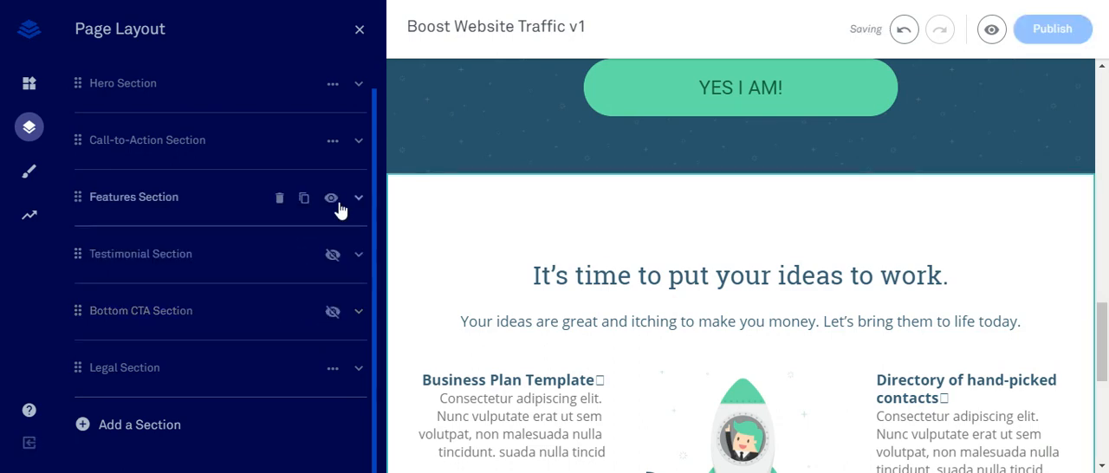
left_click(332, 199)
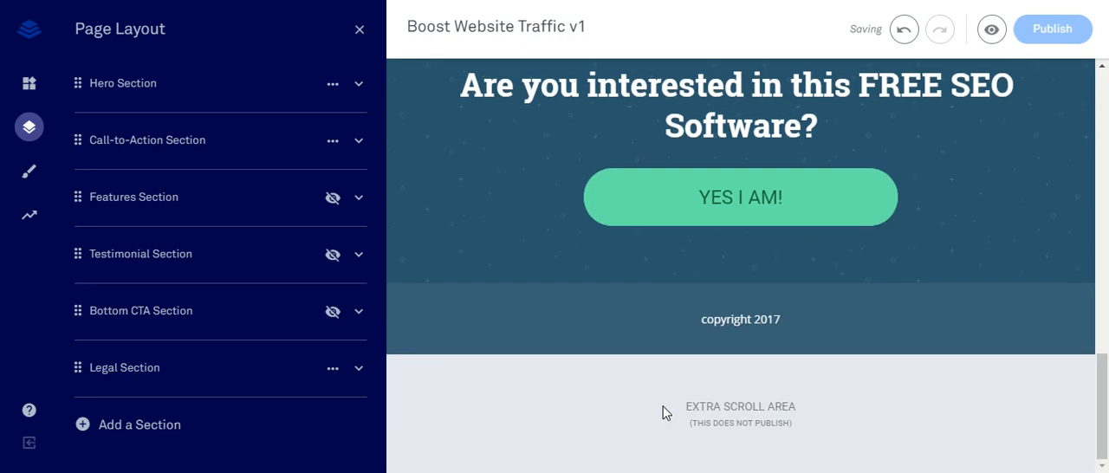
- Change the year in the footer's legal text so it reads "copyright 2018"
left_click(792, 321)
key("BackSpace")
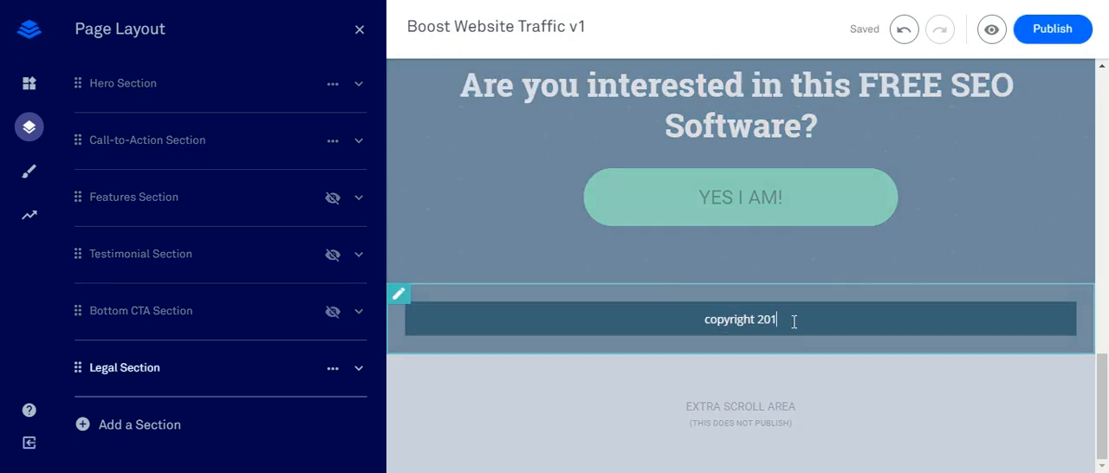
type("8")
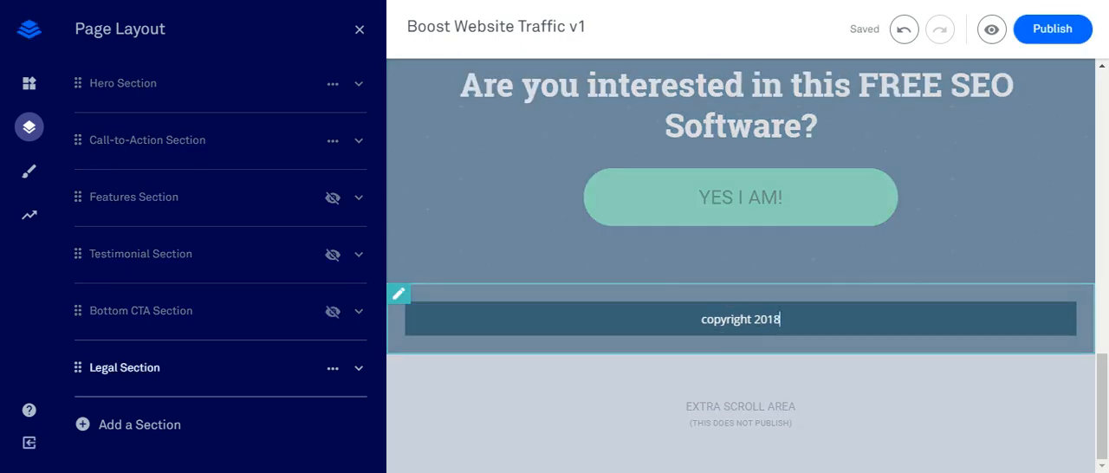
left_click(559, 110)
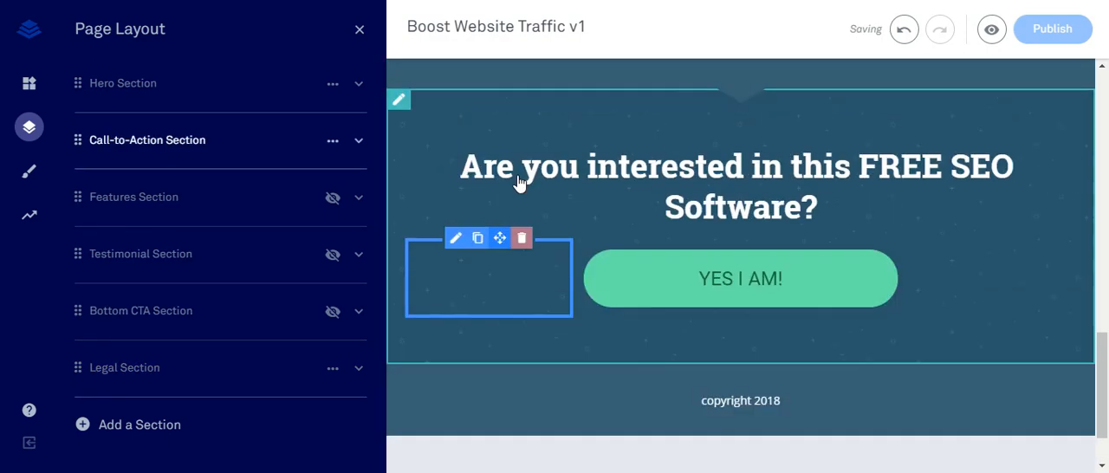
scroll(519, 182, "up", 20)
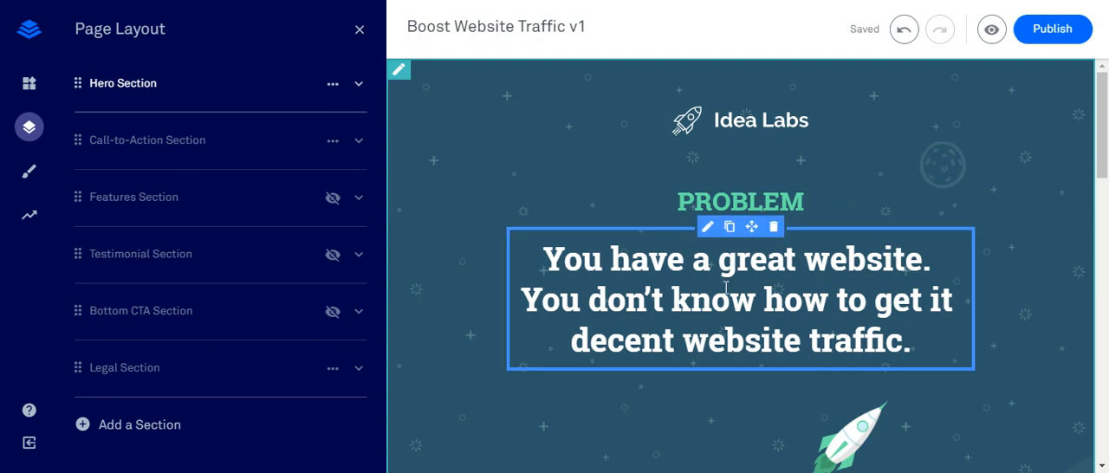
- Extend the headline under PROBLEM by adding "and boost rankings in the search engines" before its final full stop
scroll(737, 314, "down", 3)
scroll(780, 319, "up", 3)
scroll(779, 317, "down", 8)
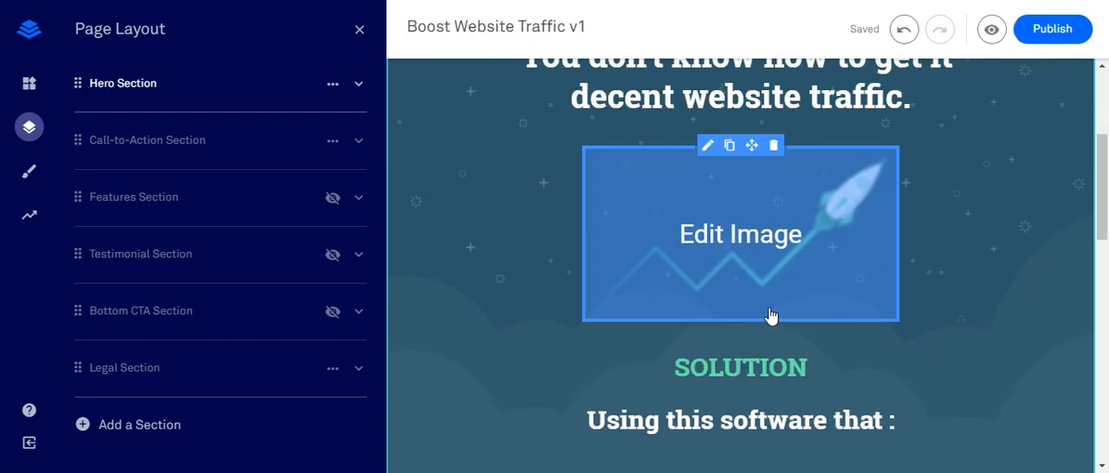
scroll(714, 318, "down", 5)
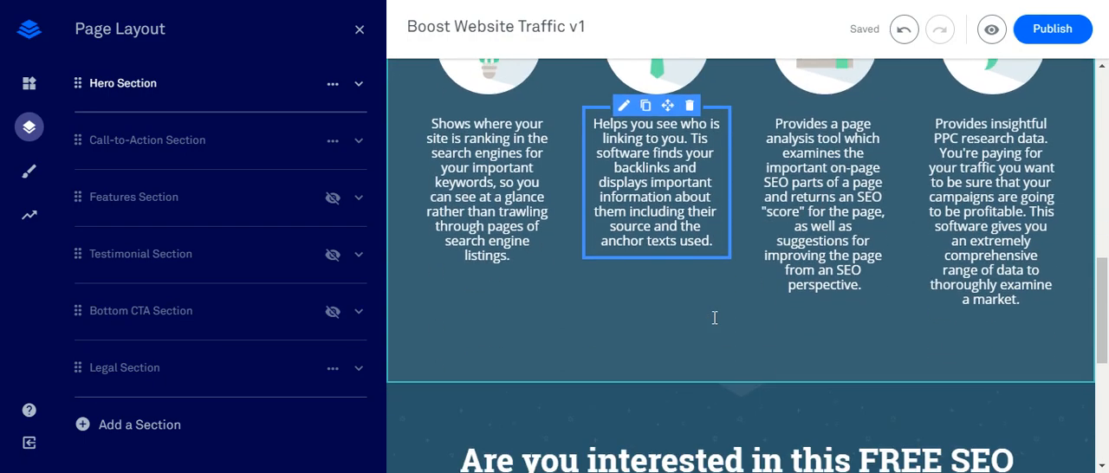
scroll(685, 299, "up", 3)
scroll(679, 294, "up", 10)
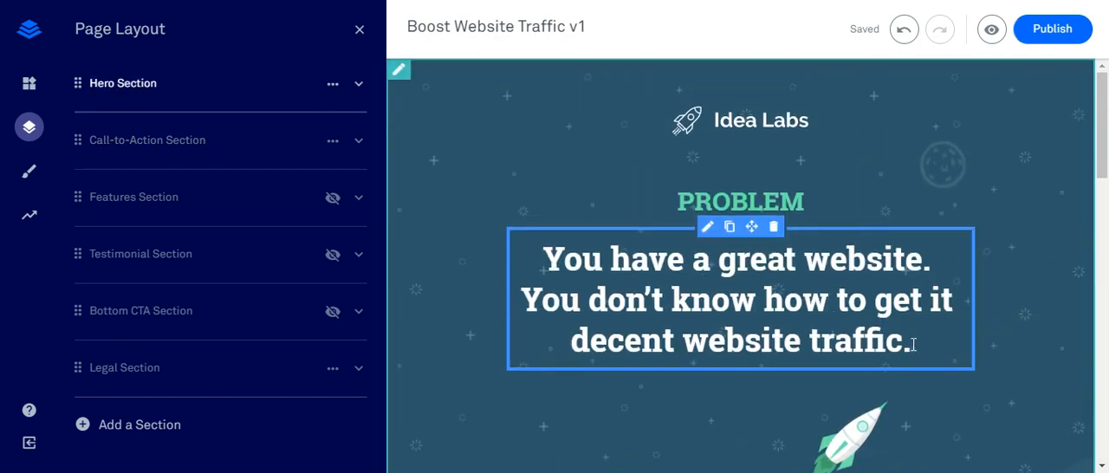
left_click(905, 340)
type("and b")
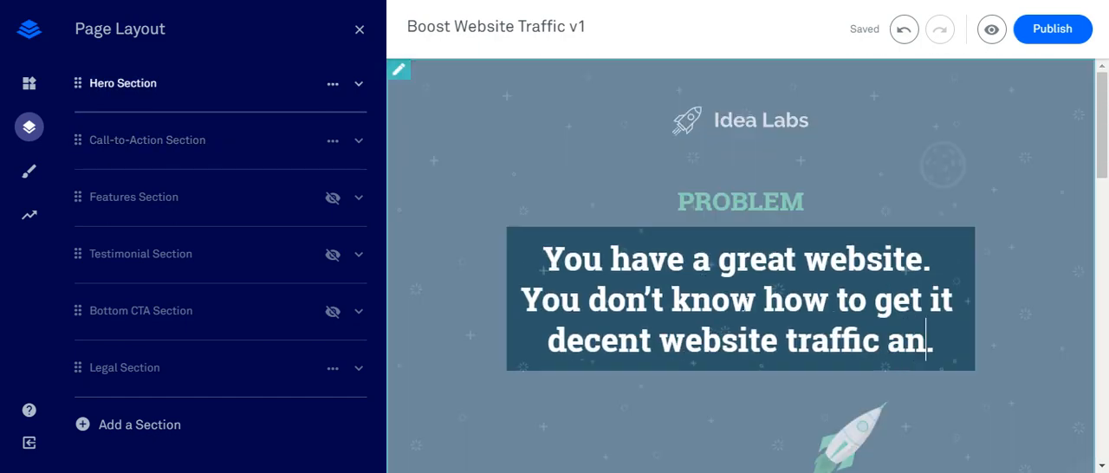
type("oost ")
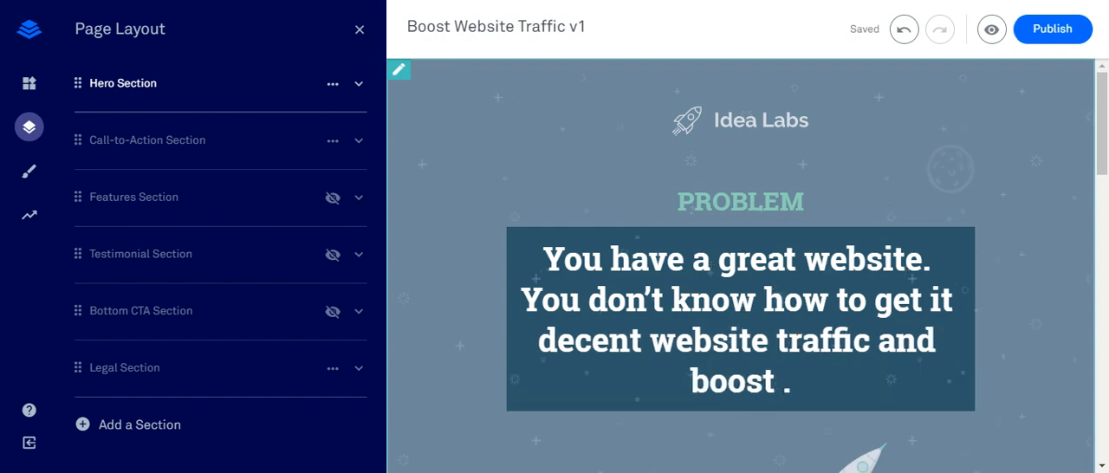
type("rankings in")
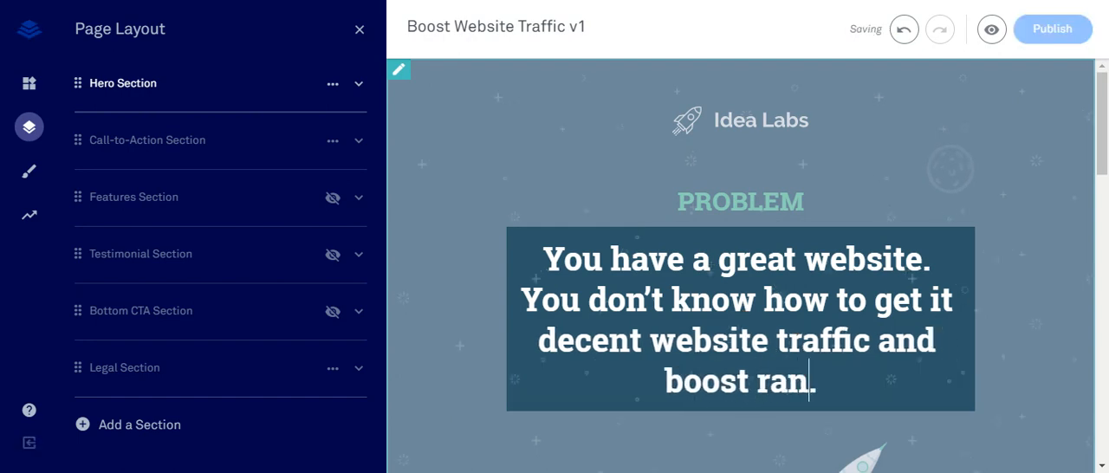
type("search ")
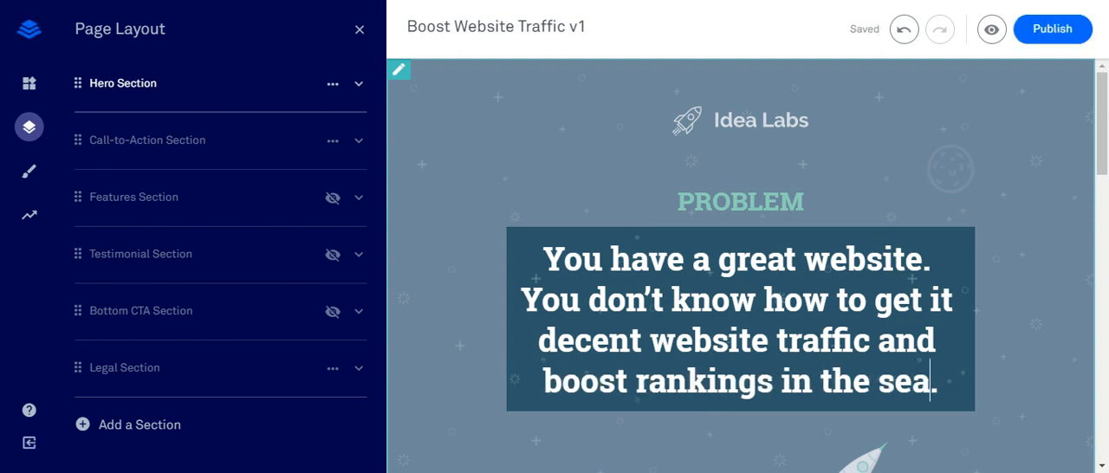
type("engines")
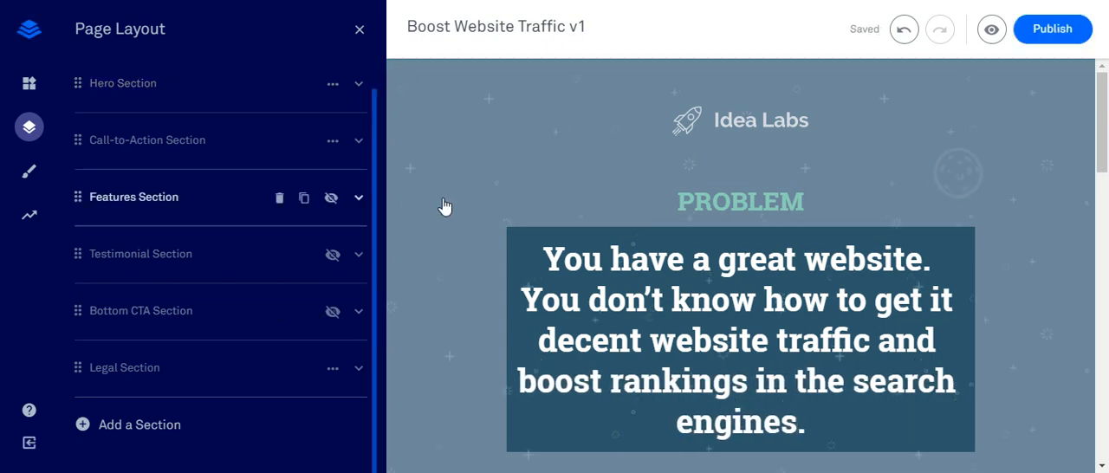
left_click(768, 127)
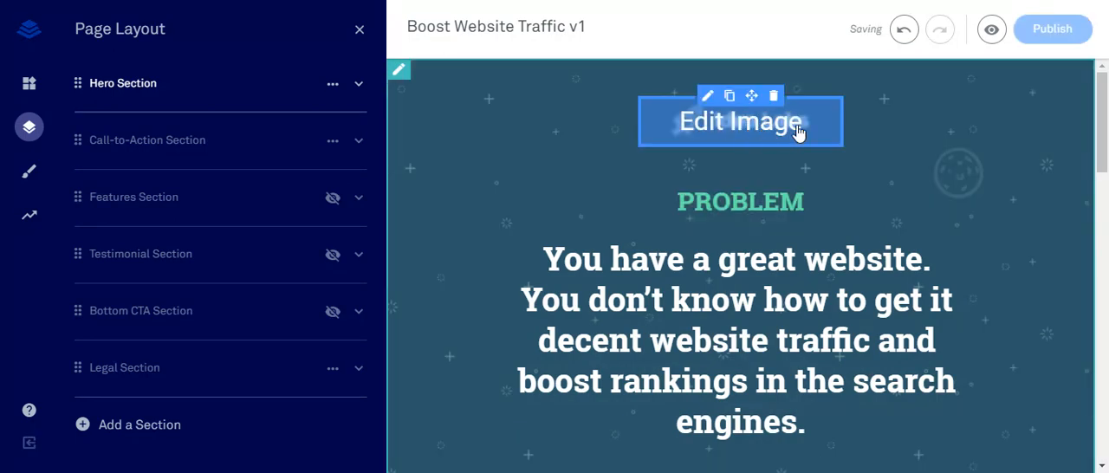
left_click(802, 126)
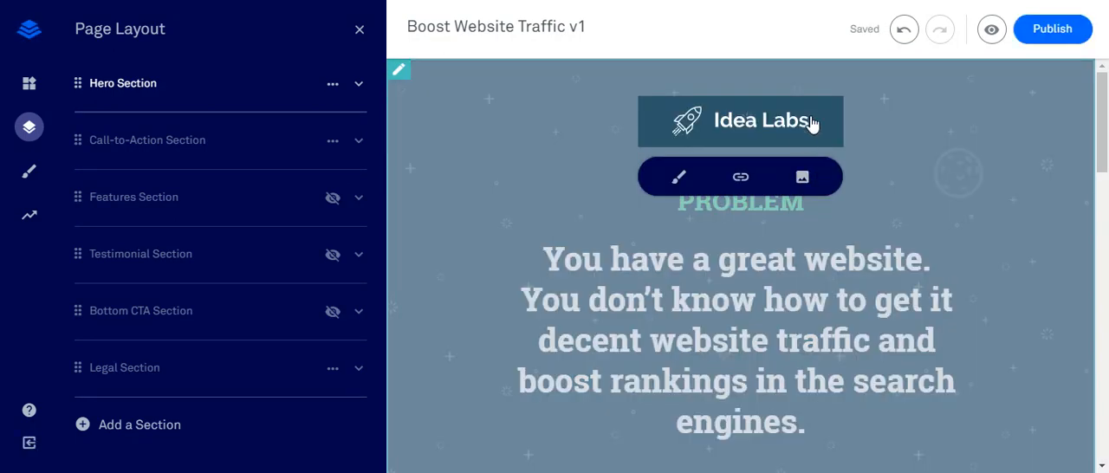
left_click(802, 179)
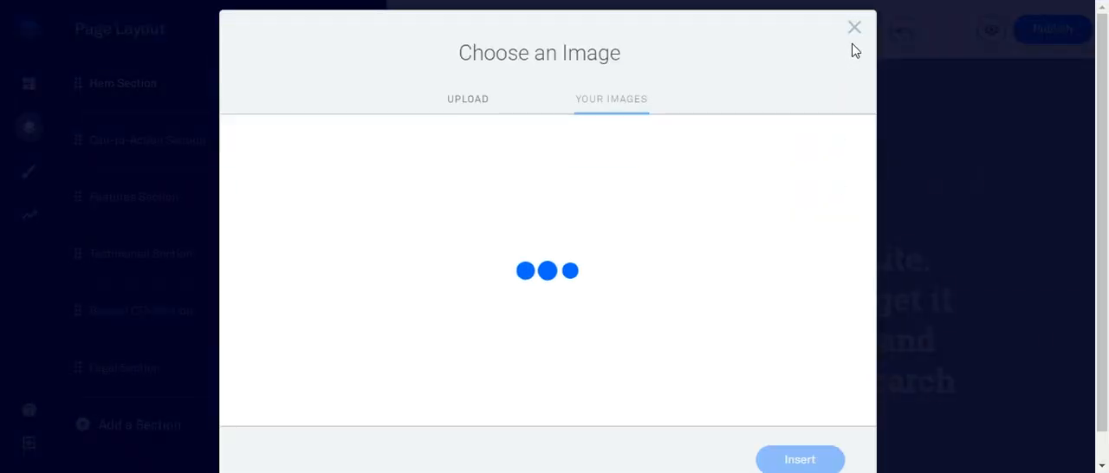
left_click(856, 30)
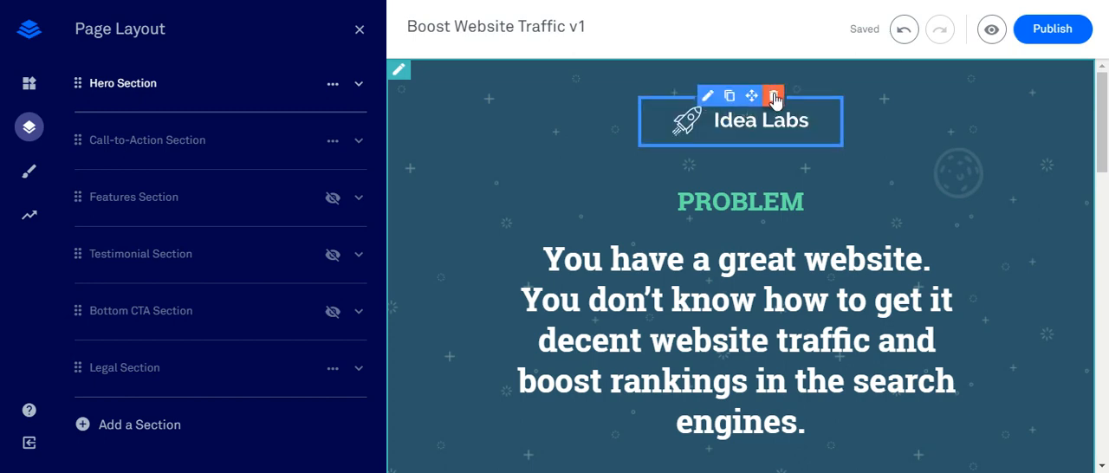
- Delete the Idea Labs logo above the PROBLEM heading and look over the rest of the page down to the footer
left_click(774, 98)
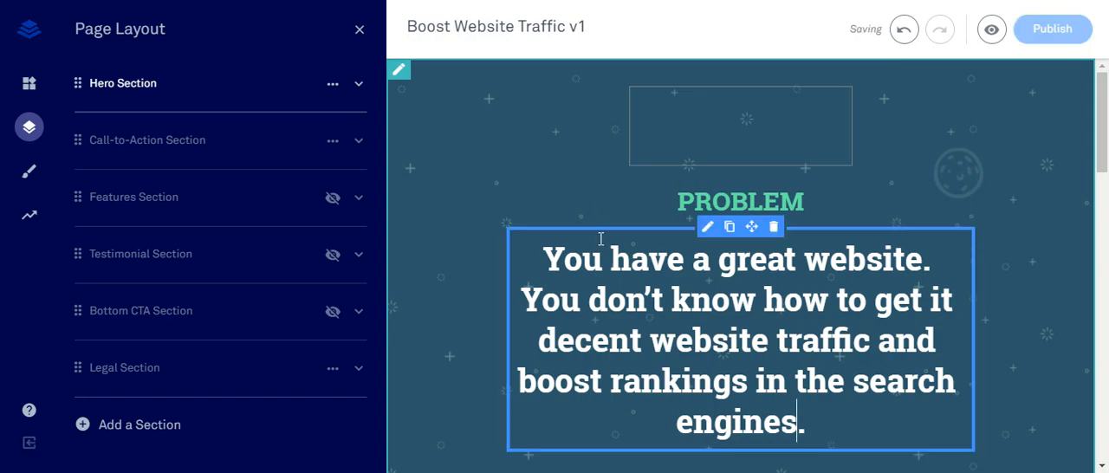
scroll(586, 230, "down", 2)
scroll(585, 230, "down", 10)
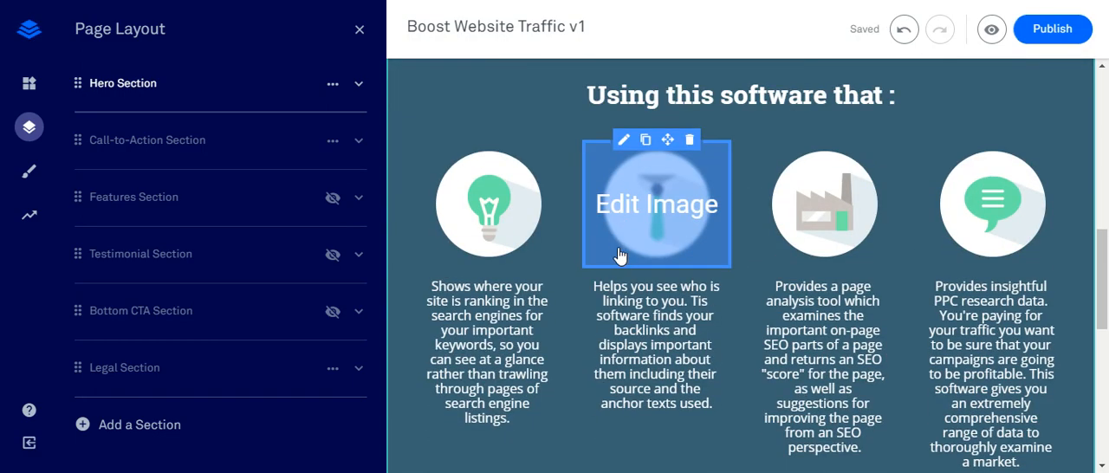
scroll(658, 242, "down", 3)
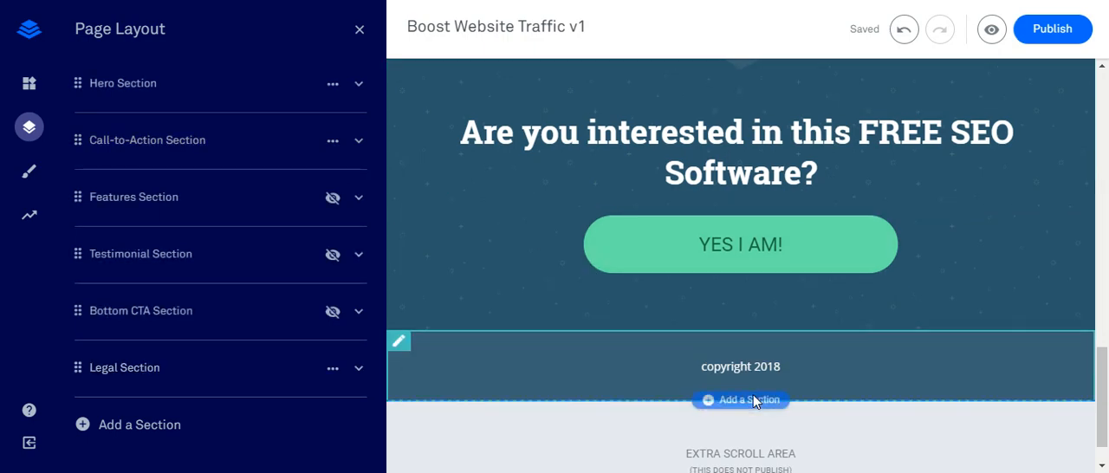
scroll(737, 347, "down", 1)
scroll(648, 280, "up", 10)
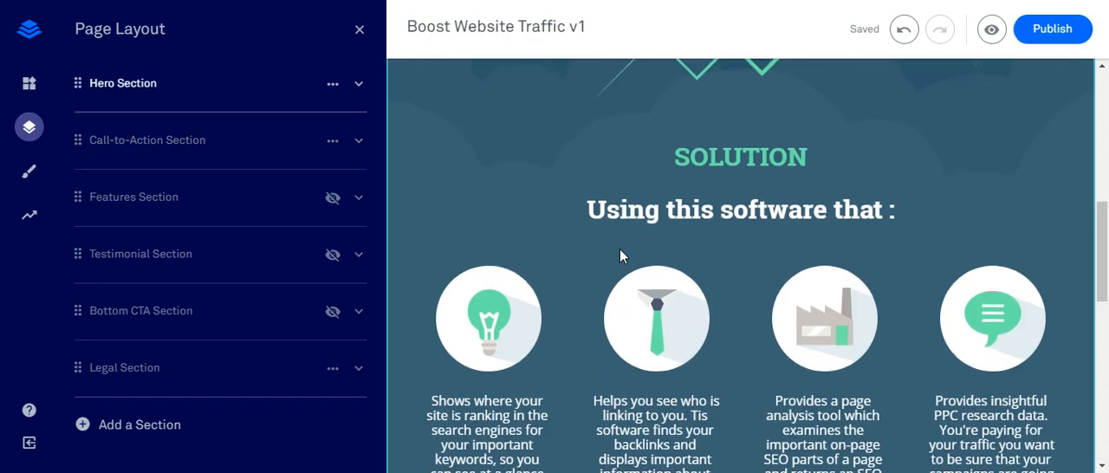
scroll(619, 258, "up", 5)
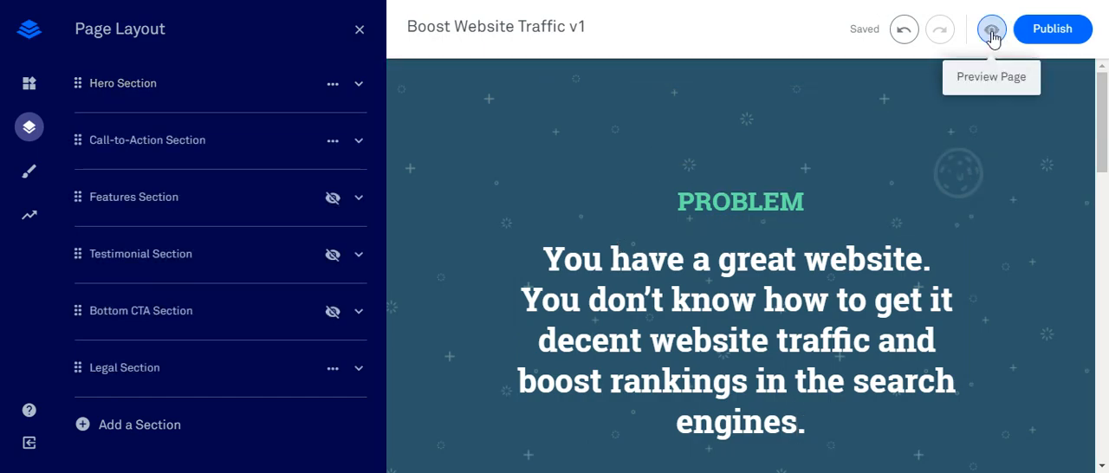
- Preview the whole page, check the opt-in form opened by the "YES I AM!" button and exit the preview
left_click(991, 31)
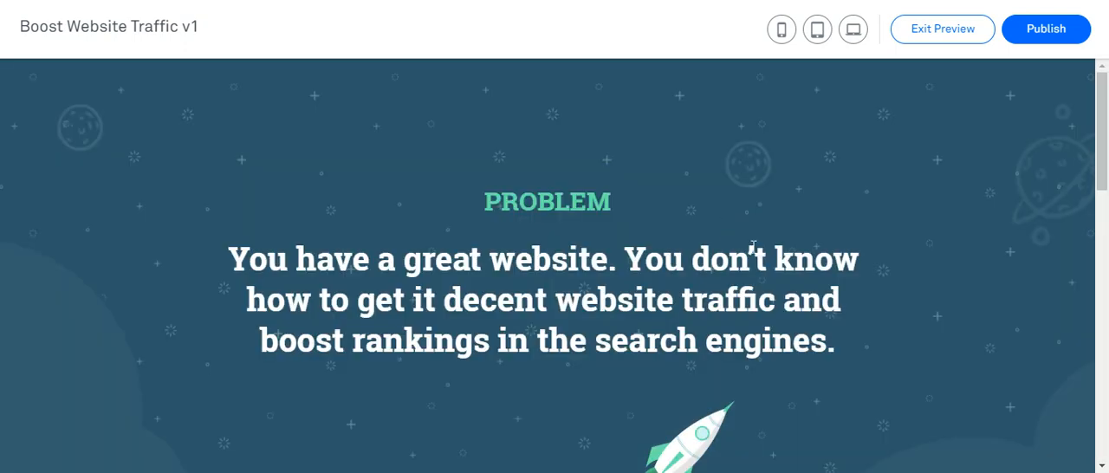
scroll(752, 251, "down", 10)
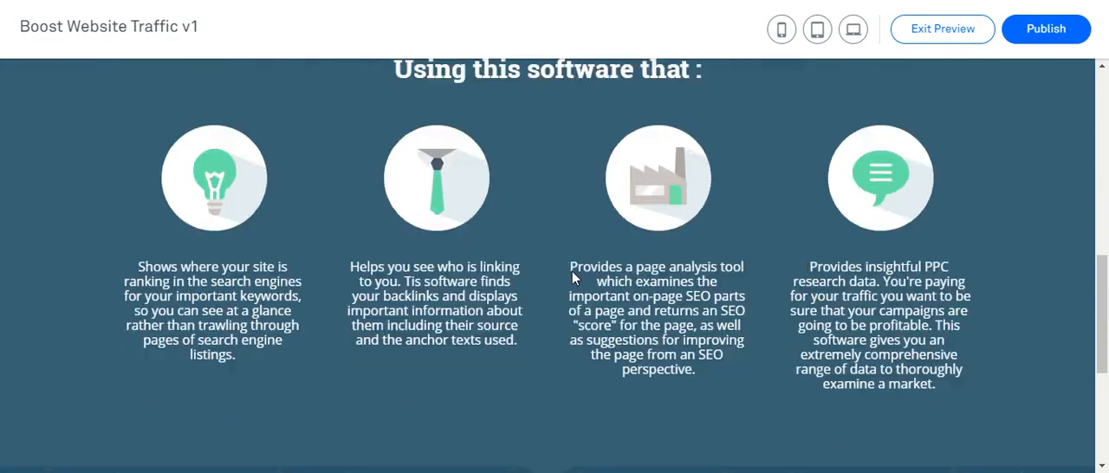
scroll(571, 277, "down", 5)
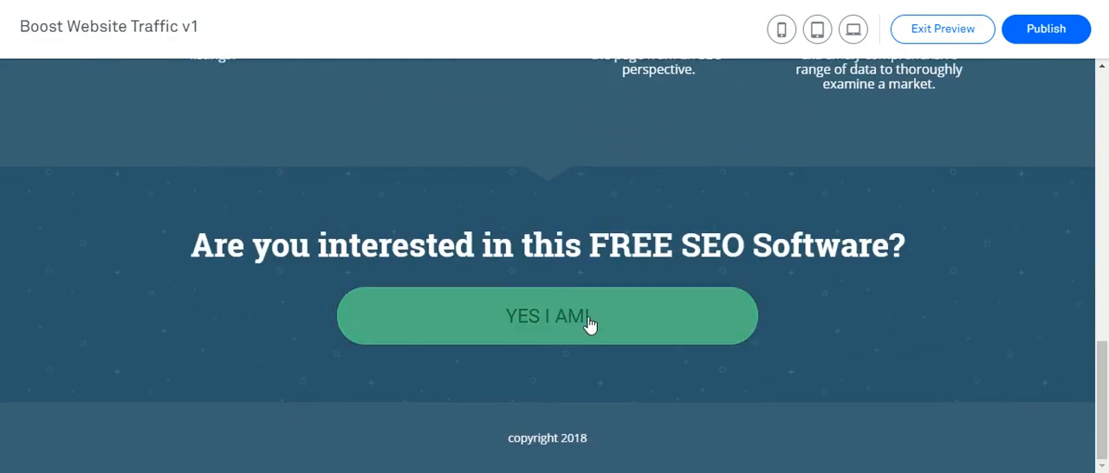
left_click(589, 324)
scroll(706, 299, "down", 2)
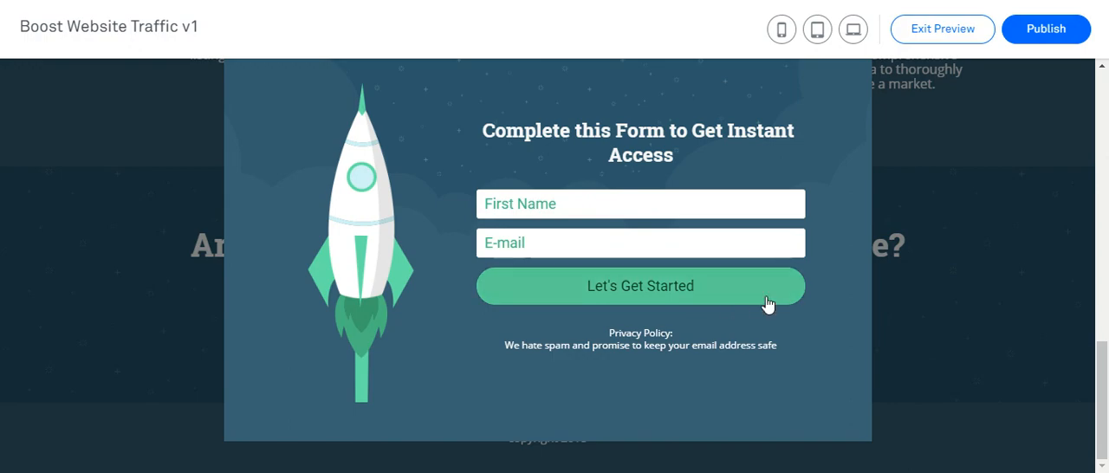
scroll(822, 284, "up", 3)
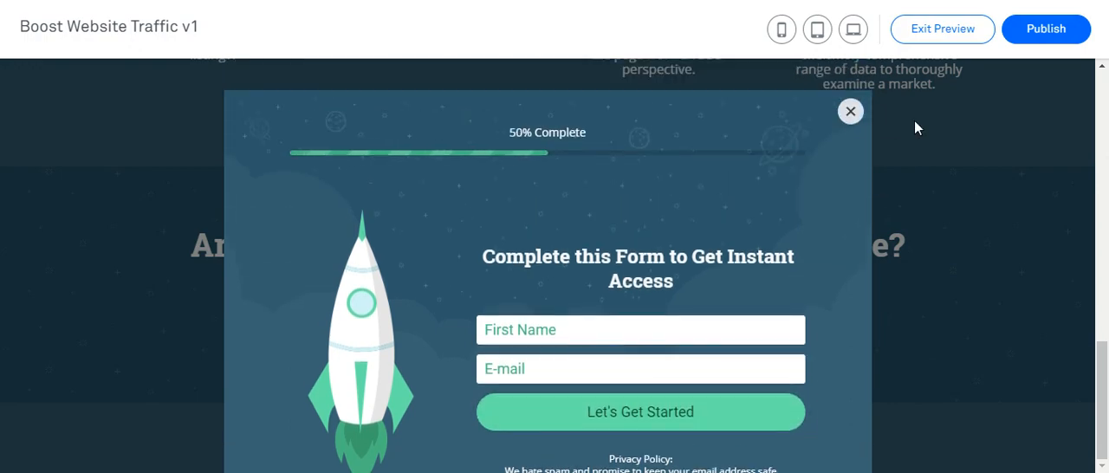
left_click(915, 128)
left_click(961, 33)
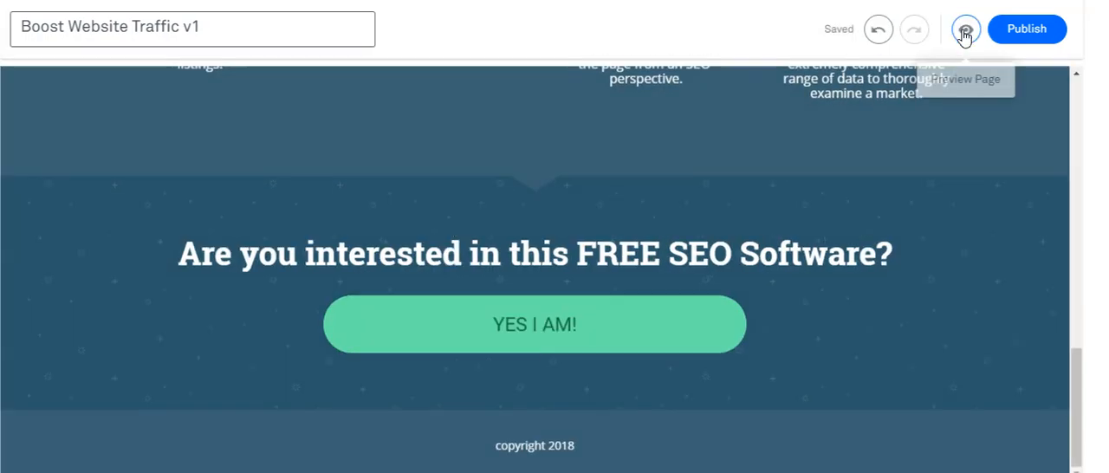
- Publish the landing page, view its live version and close the publishing dialog
left_click(1039, 31)
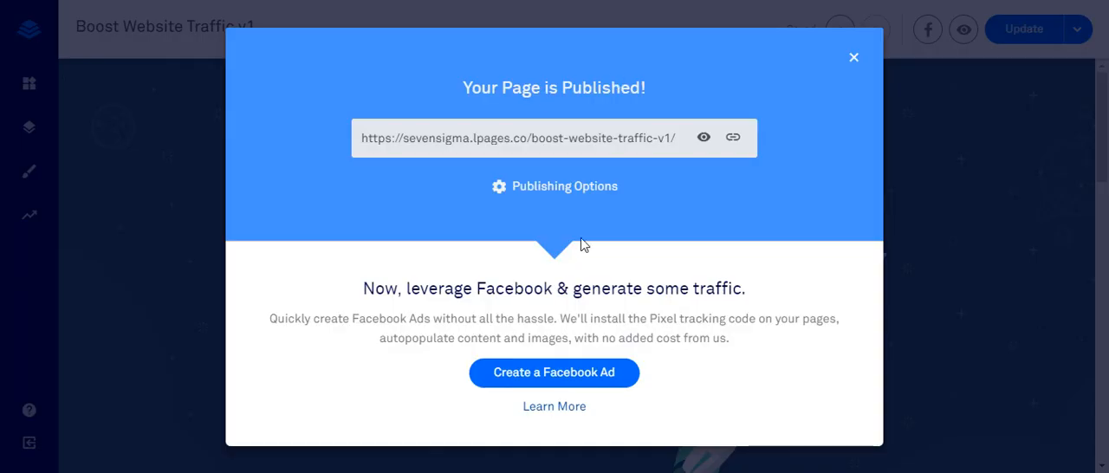
left_click(704, 143)
left_click(853, 61)
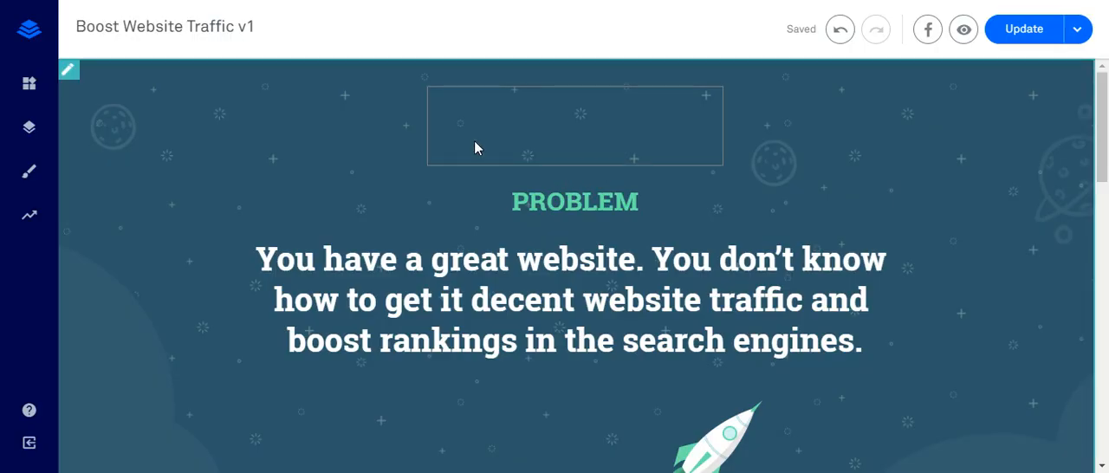
- Update the published page with the current version
left_click(1022, 30)
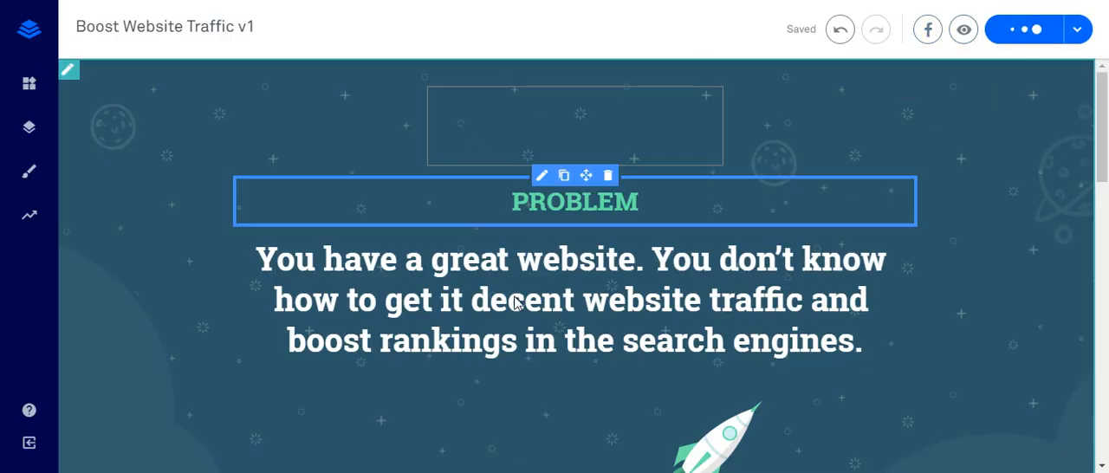
- Replace the word "Using" in the headline under SOLUTION with "A FREE SEO software"
scroll(552, 307, "down", 3)
scroll(560, 310, "down", 5)
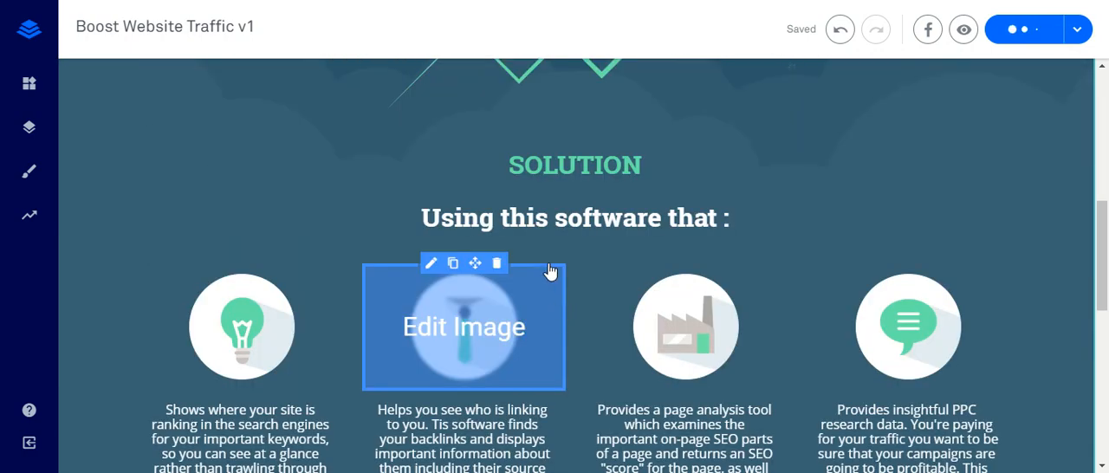
left_click(501, 217)
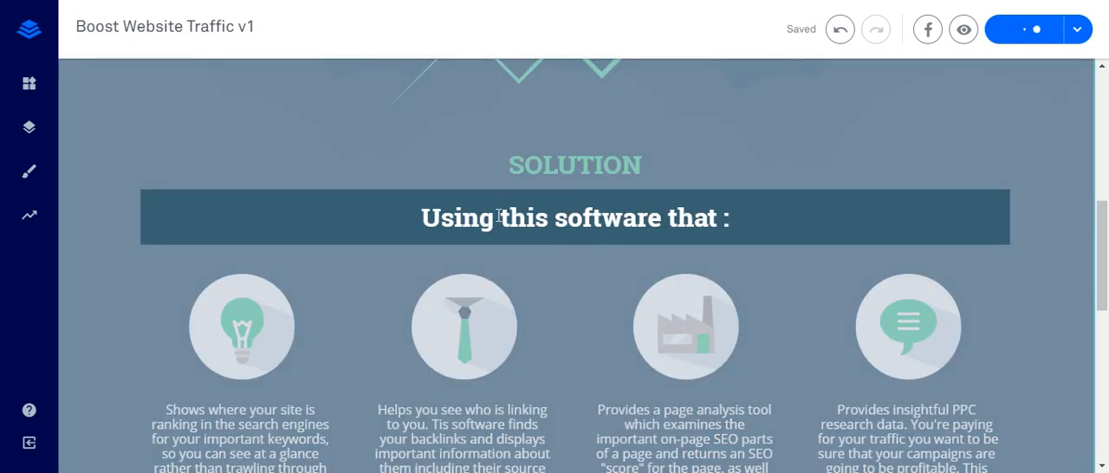
double_click(463, 211)
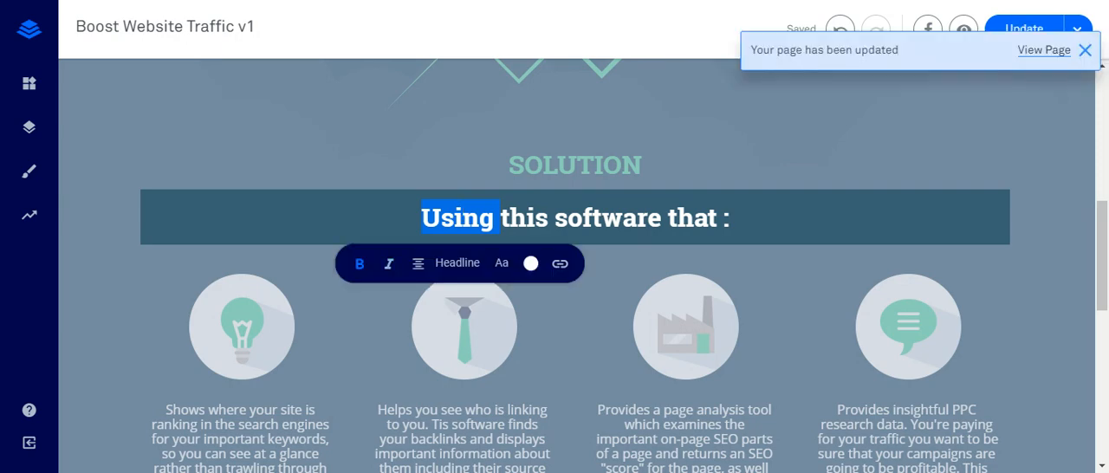
type("A FREE")
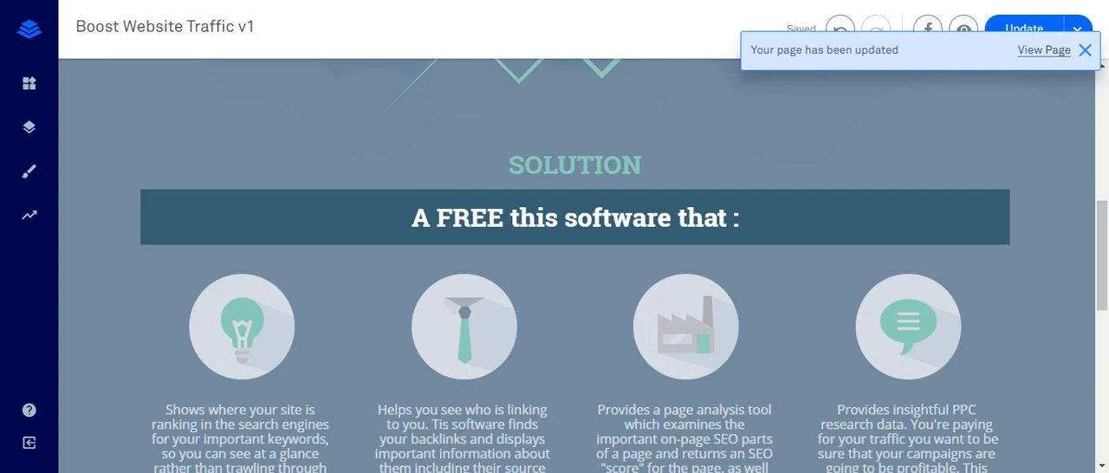
type(" SEO ")
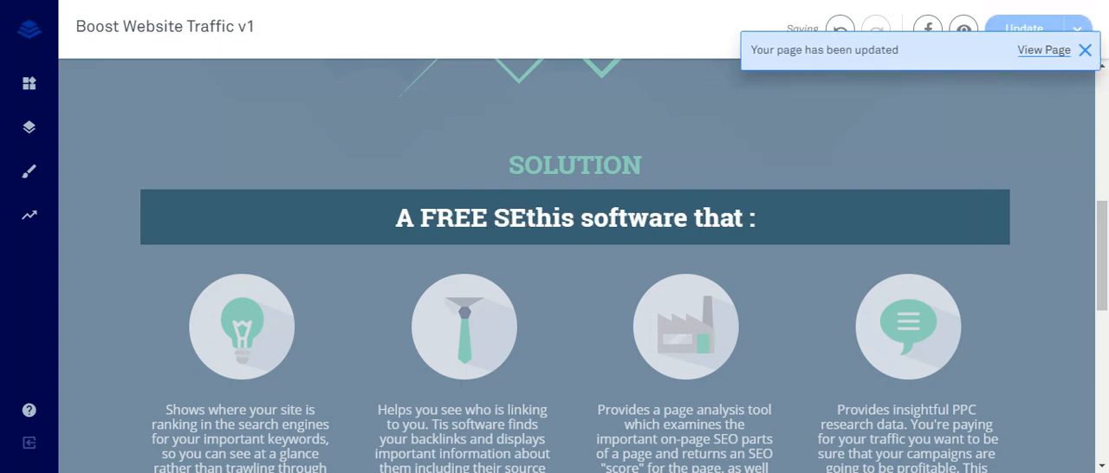
type("sr")
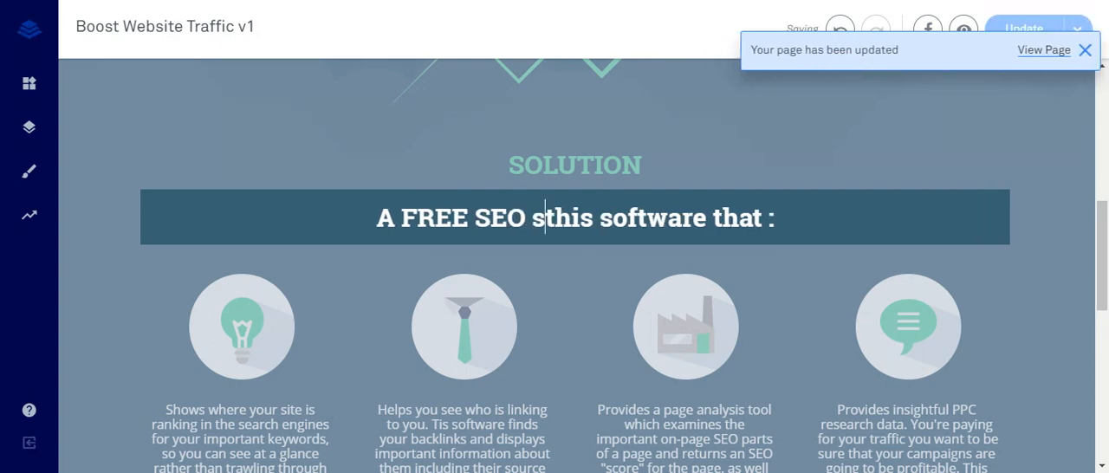
key("BackSpace")
type("oftwa")
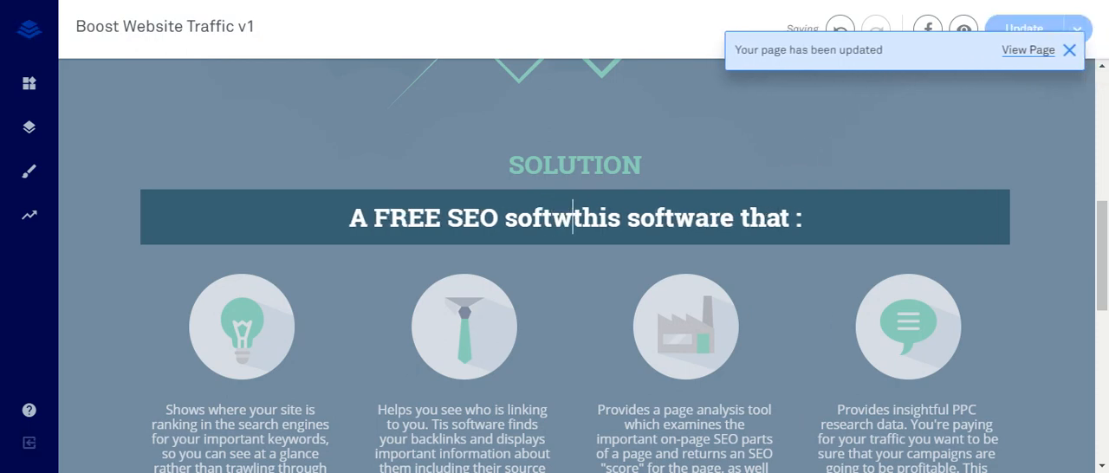
key("BackSpace")
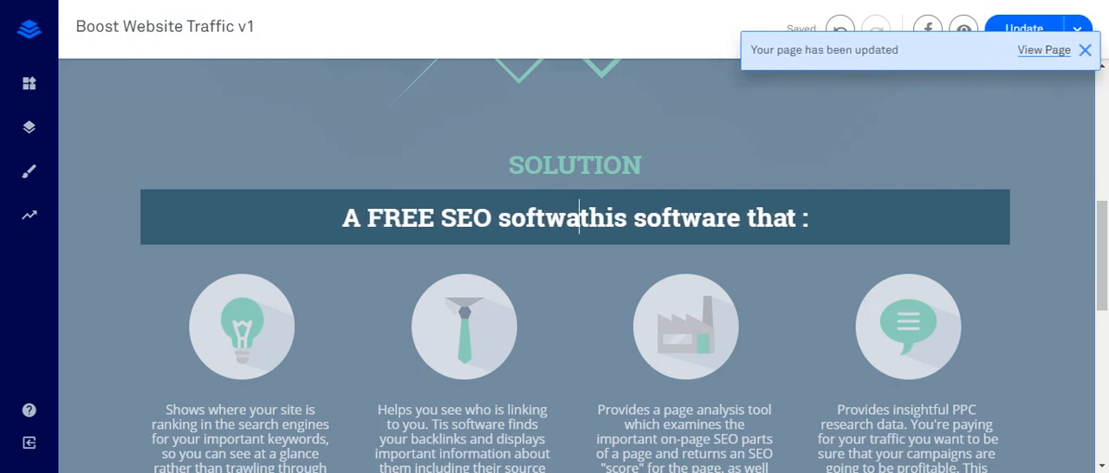
type("re")
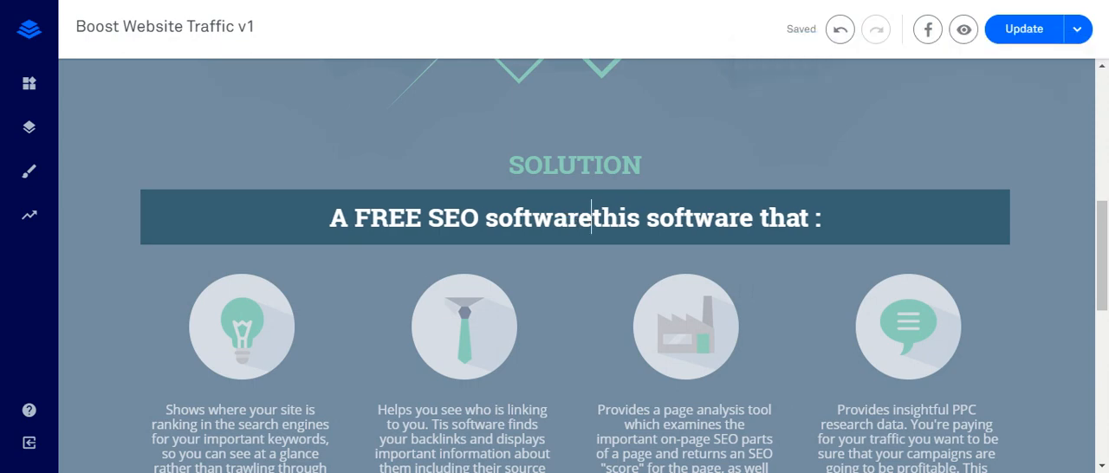
- Delete the leftover words "this software" so the SOLUTION headline reads "A FREE SEO software that :"
key("Delete")
key("Delete")
key("Delete")
key("Delete")
key("Delete")
key("Delete")
key("Delete")
key("Delete")
key("Delete")
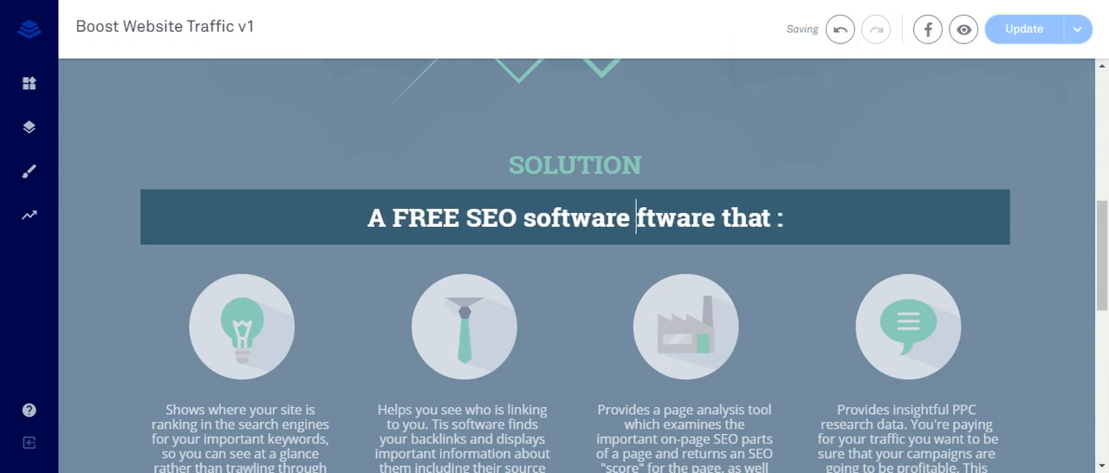
key("Delete")
key("Delete")
key("Delete")
key("Delete")
key("Delete")
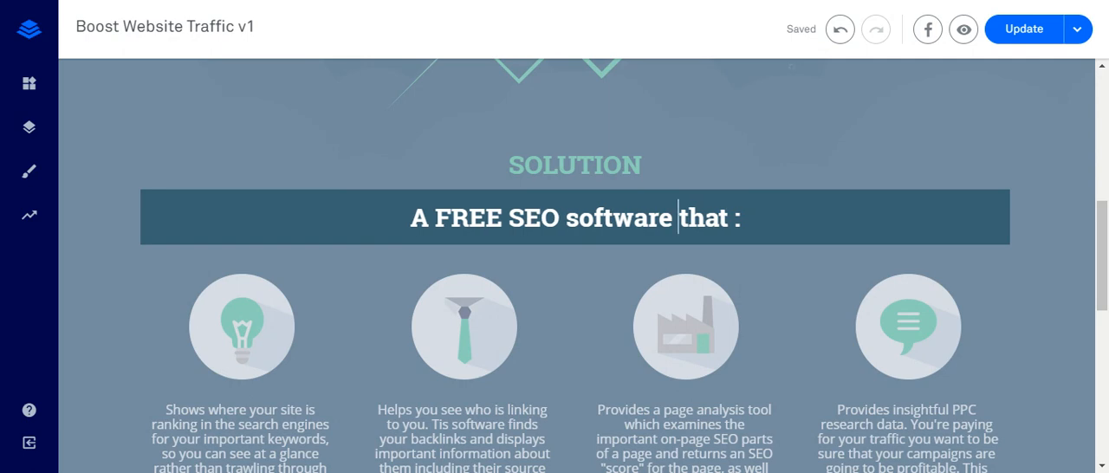
- Insert "Using" at the start of the headline so it reads "Using A FREE SEO software that :"
left_click(406, 219)
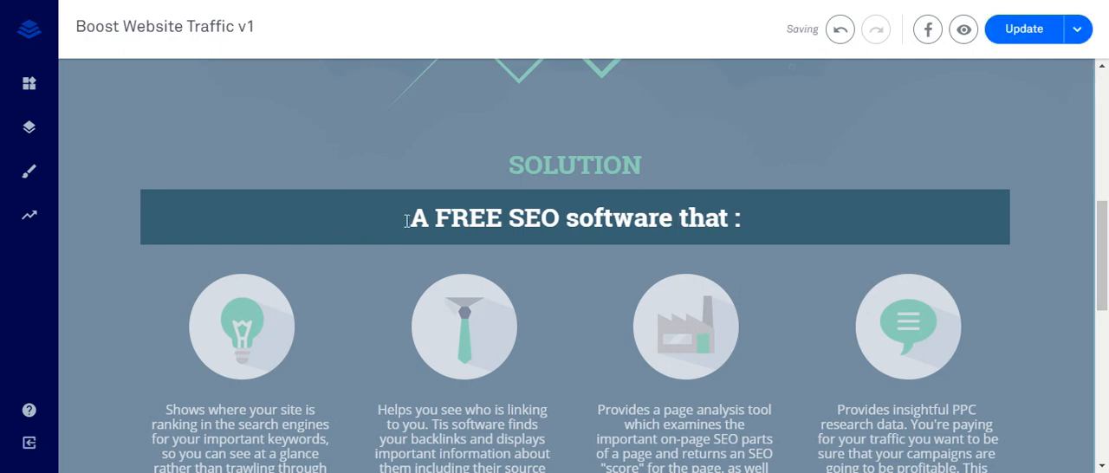
type("Use")
key("BackSpace")
key("BackSpace")
type("ing")
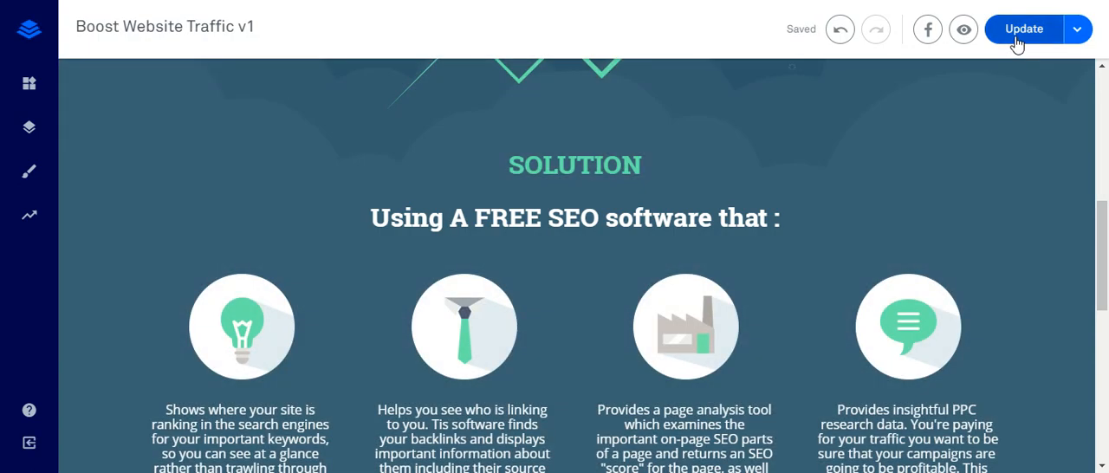
- Update the published page with the revised SOLUTION headline and dismiss the update notification
left_click(1012, 38)
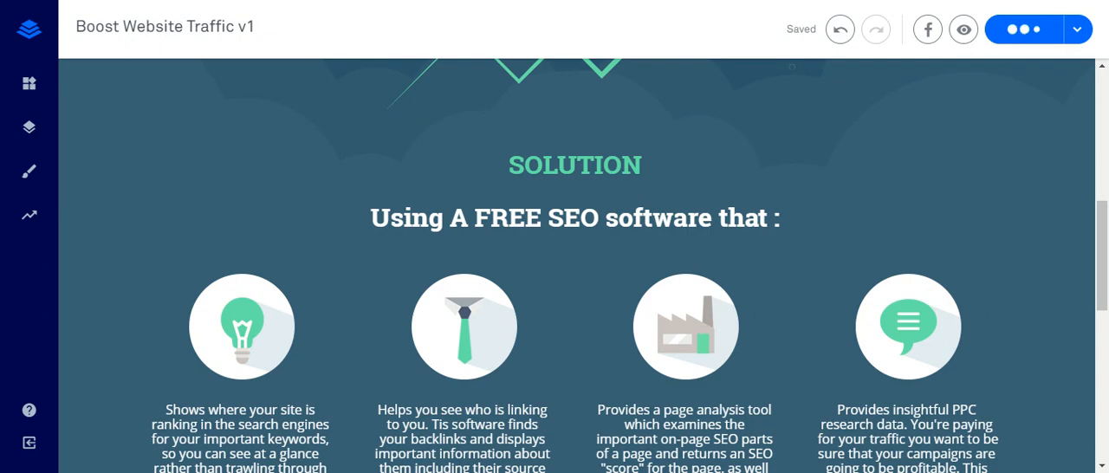
scroll(926, 168, "up", 1)
scroll(936, 184, "up", 4)
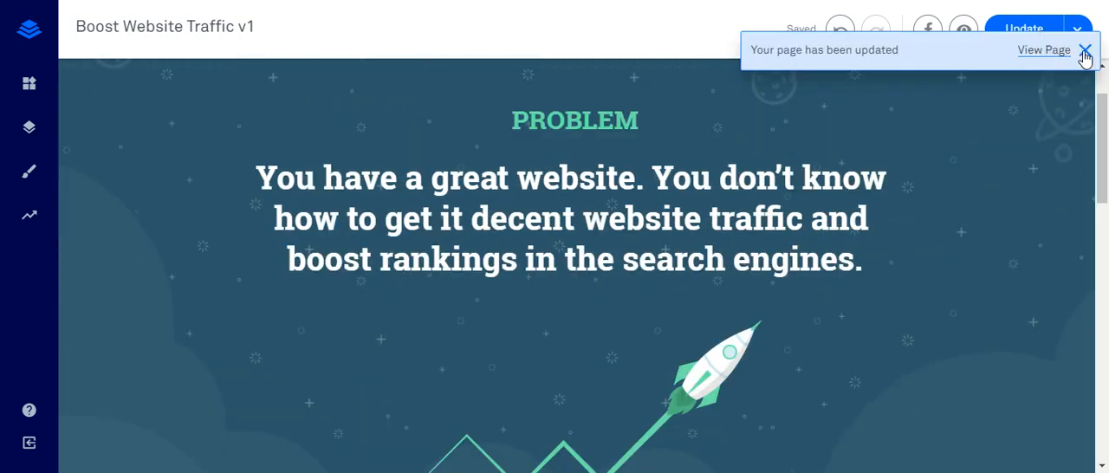
left_click(1085, 50)
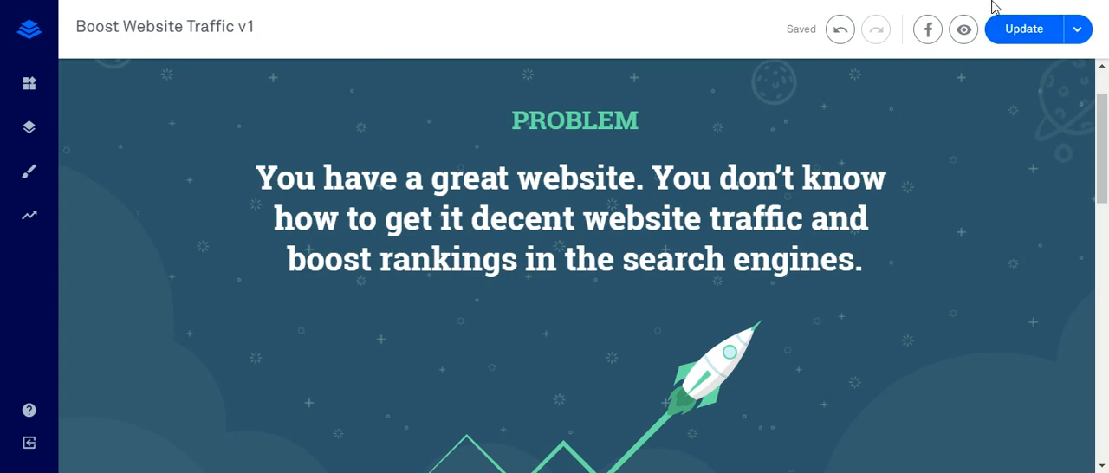